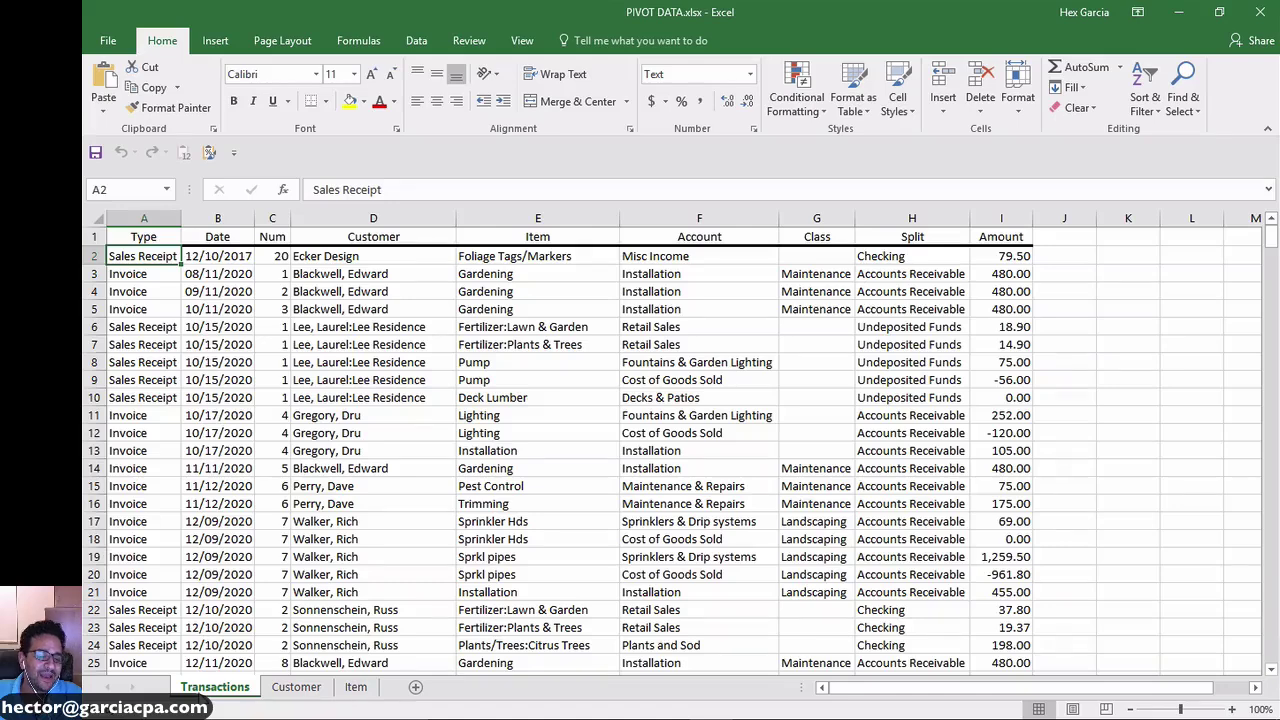
# Inspect the Transactions data, selecting columns A through I and customer entries in column D.
pyautogui.click(366, 257)
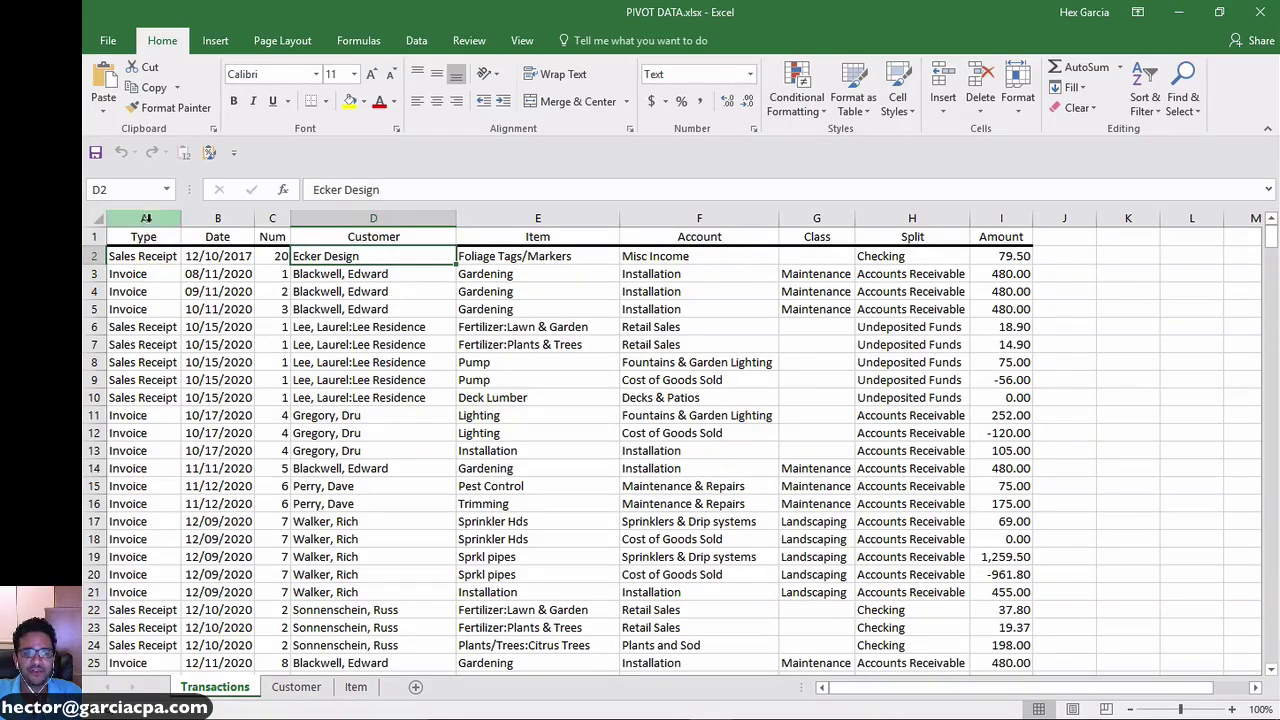
pyautogui.moveTo(144, 218); pyautogui.dragTo(977, 217)
pyautogui.click(400, 309)
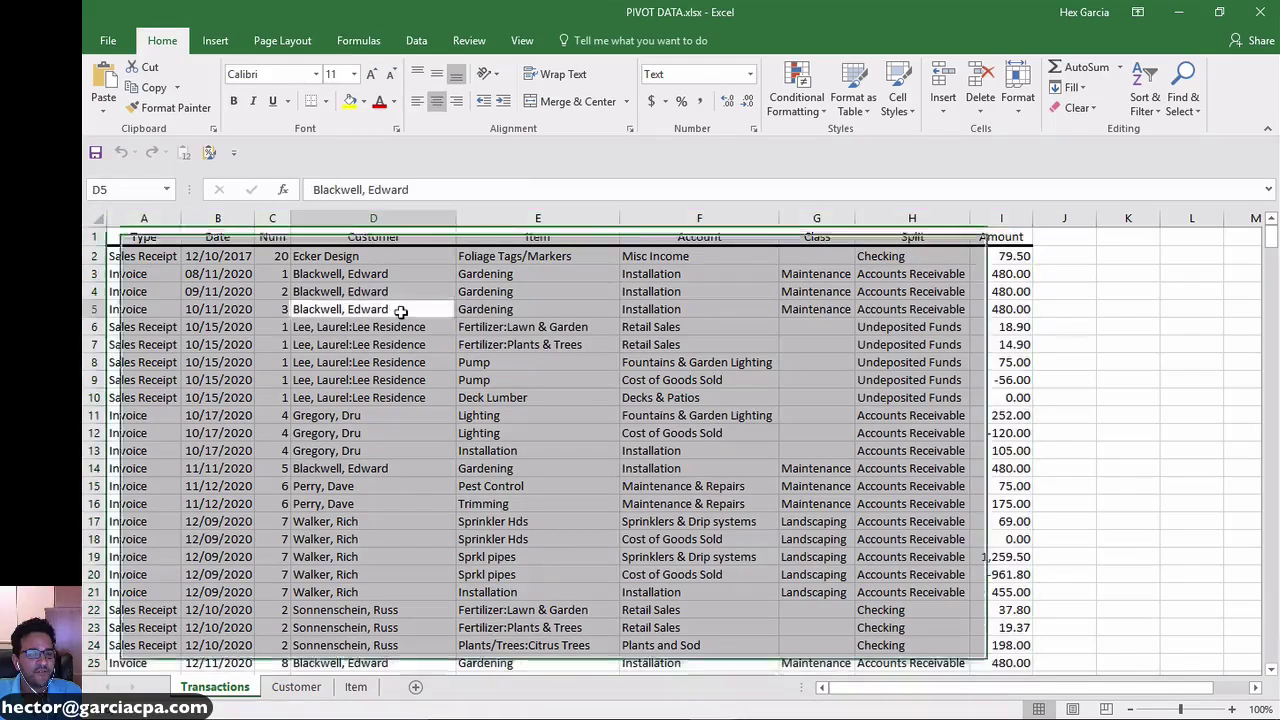
pyautogui.click(397, 327)
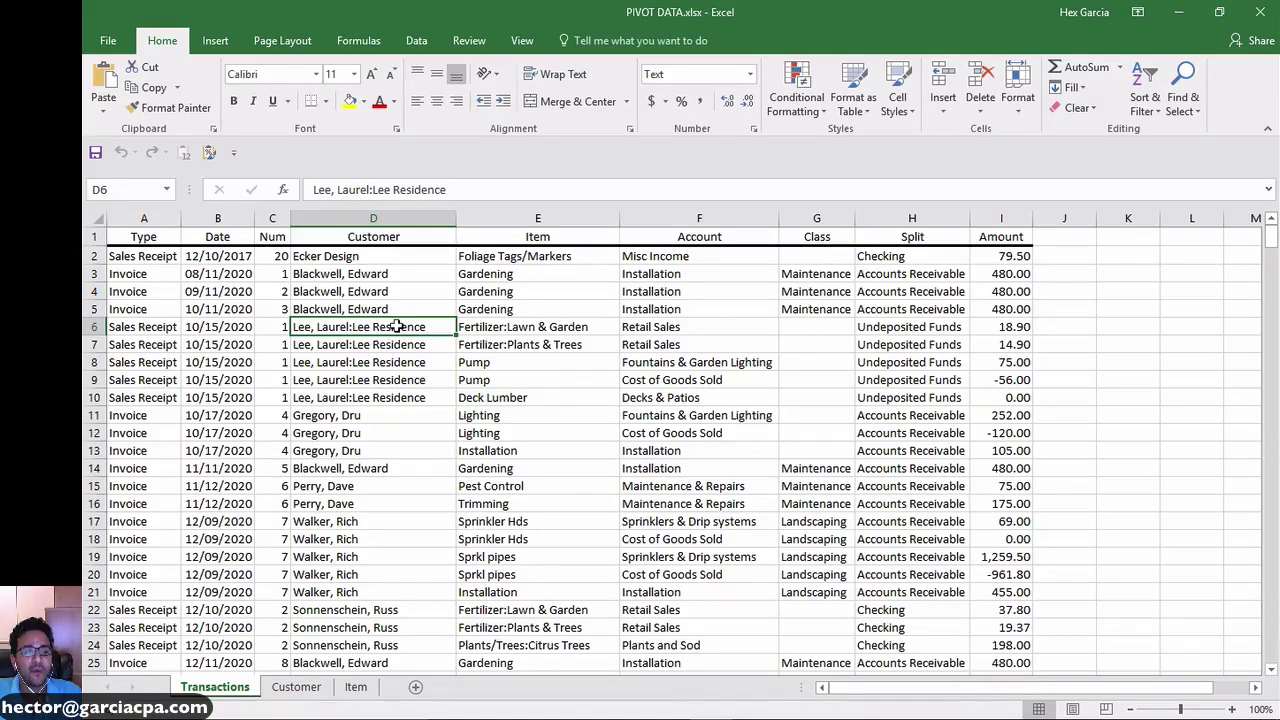
pyautogui.moveTo(1271, 244); pyautogui.dragTo(1270, 195)
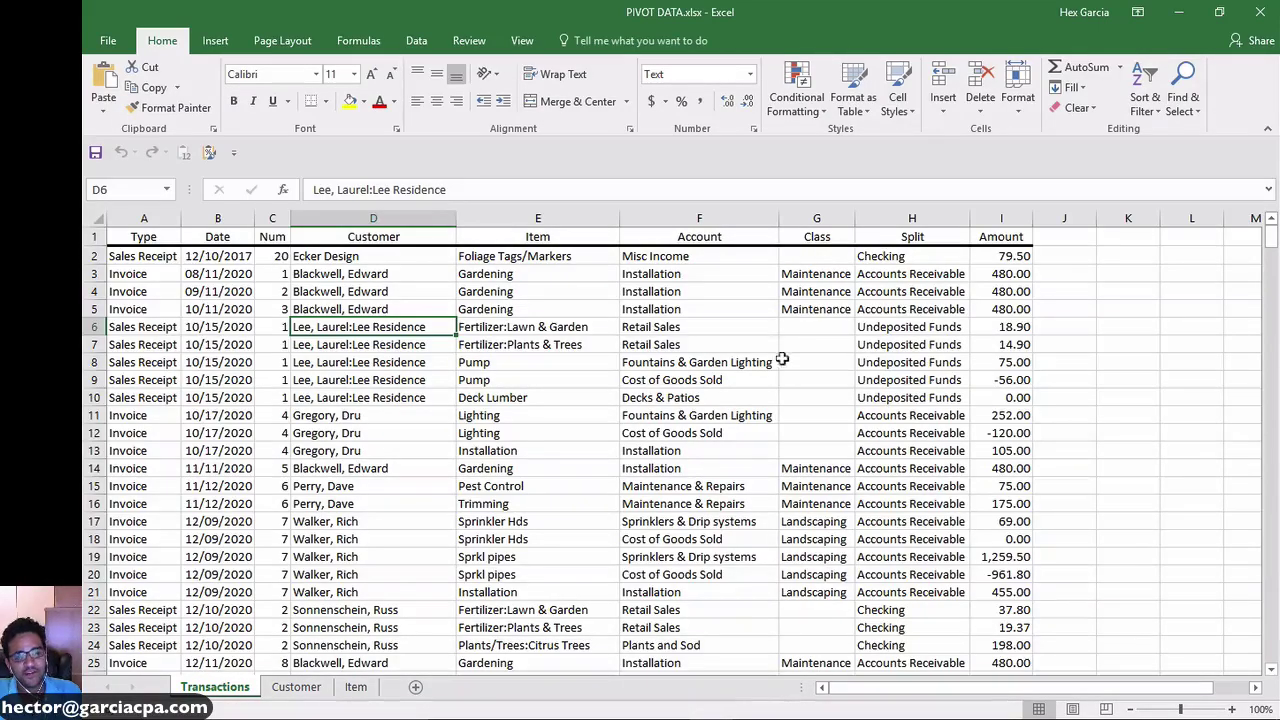
# Select the whole Transactions data range and create a PivotTable from it on a new worksheet.
pyautogui.click(538, 288)
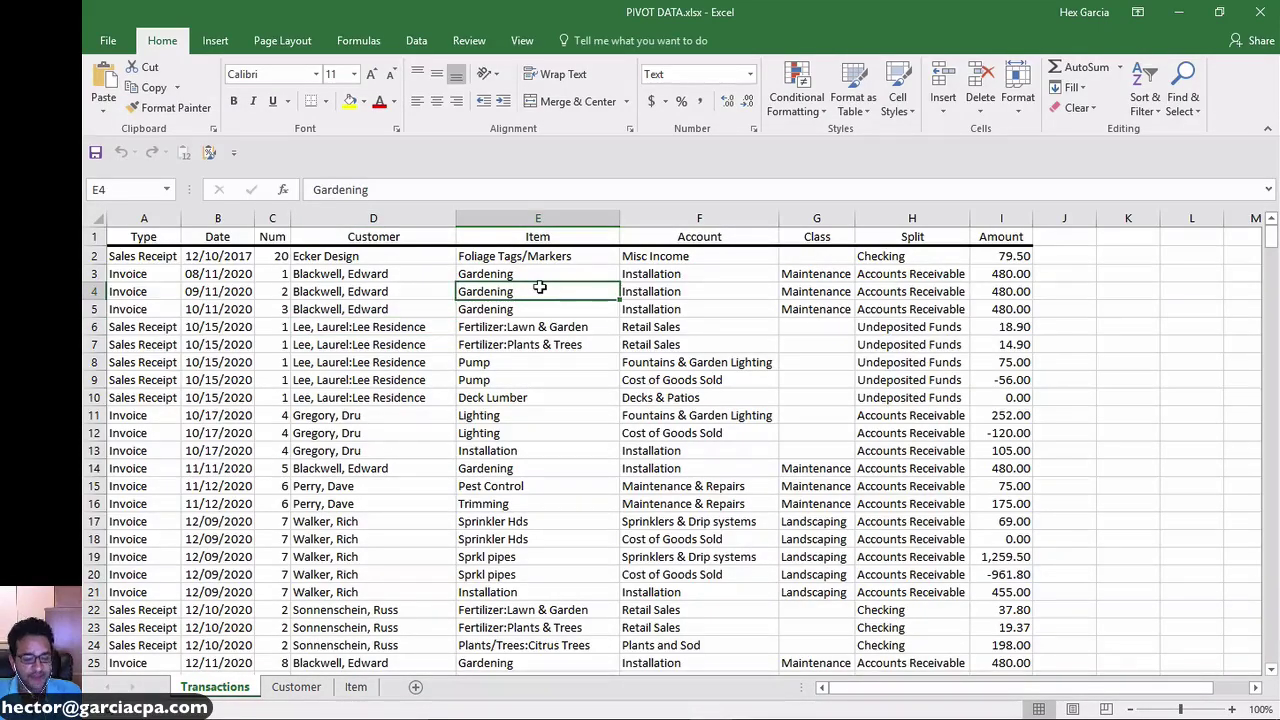
pyautogui.hotkey('ctrl', 'a')
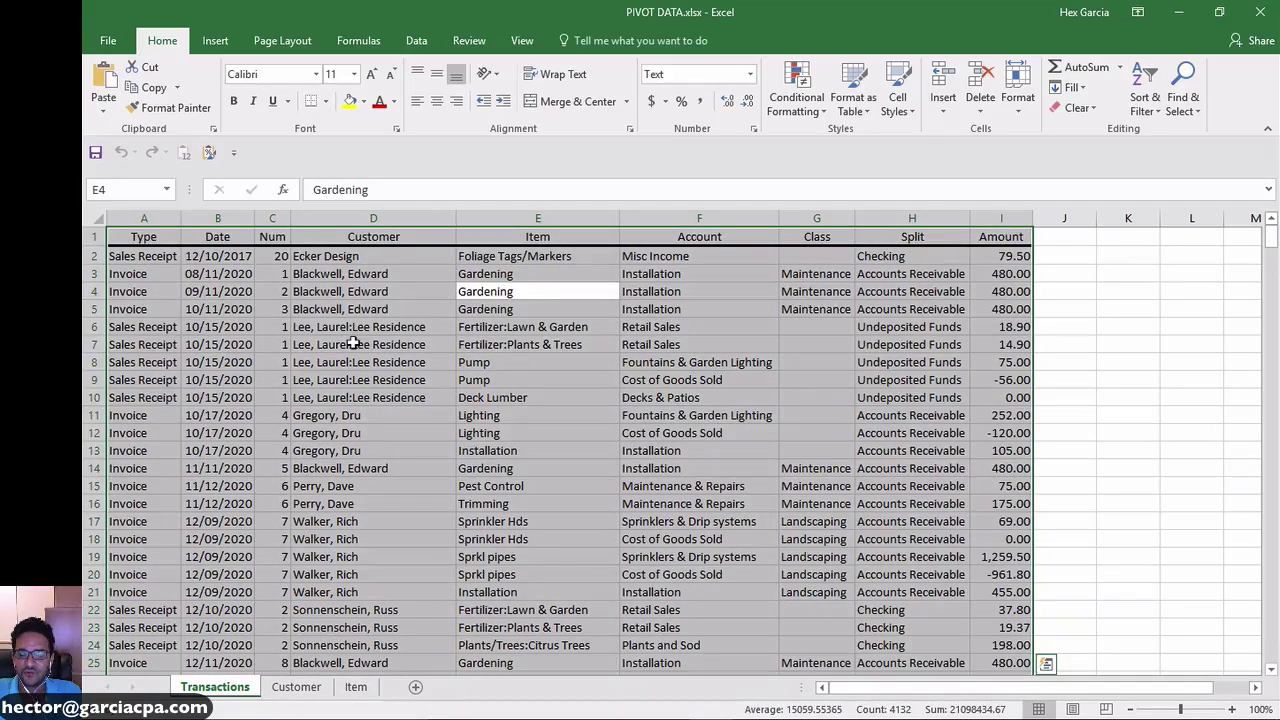
pyautogui.moveTo(1272, 238)
pyautogui.mouseDown()
pyautogui.moveTo(1224, 443)
pyautogui.moveTo(1247, 665)
pyautogui.moveTo(1262, 668)
pyautogui.moveTo(1265, 235)
pyautogui.mouseUp()
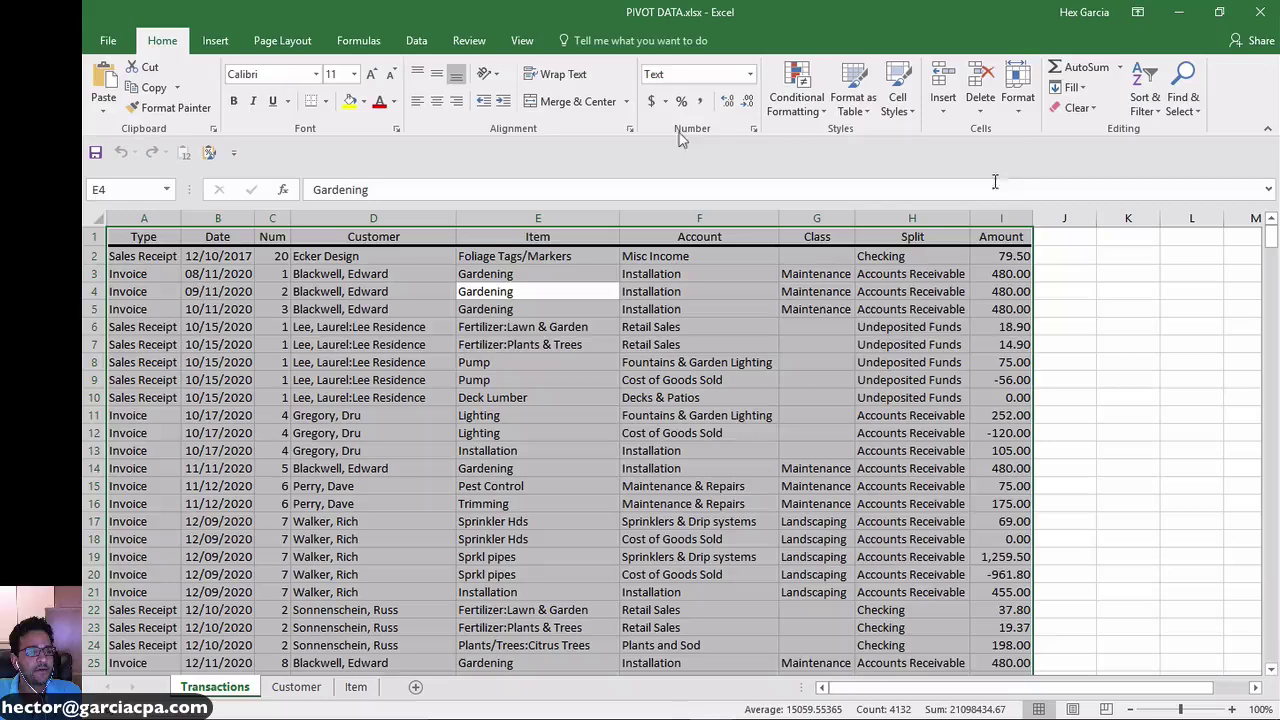
pyautogui.click(216, 40)
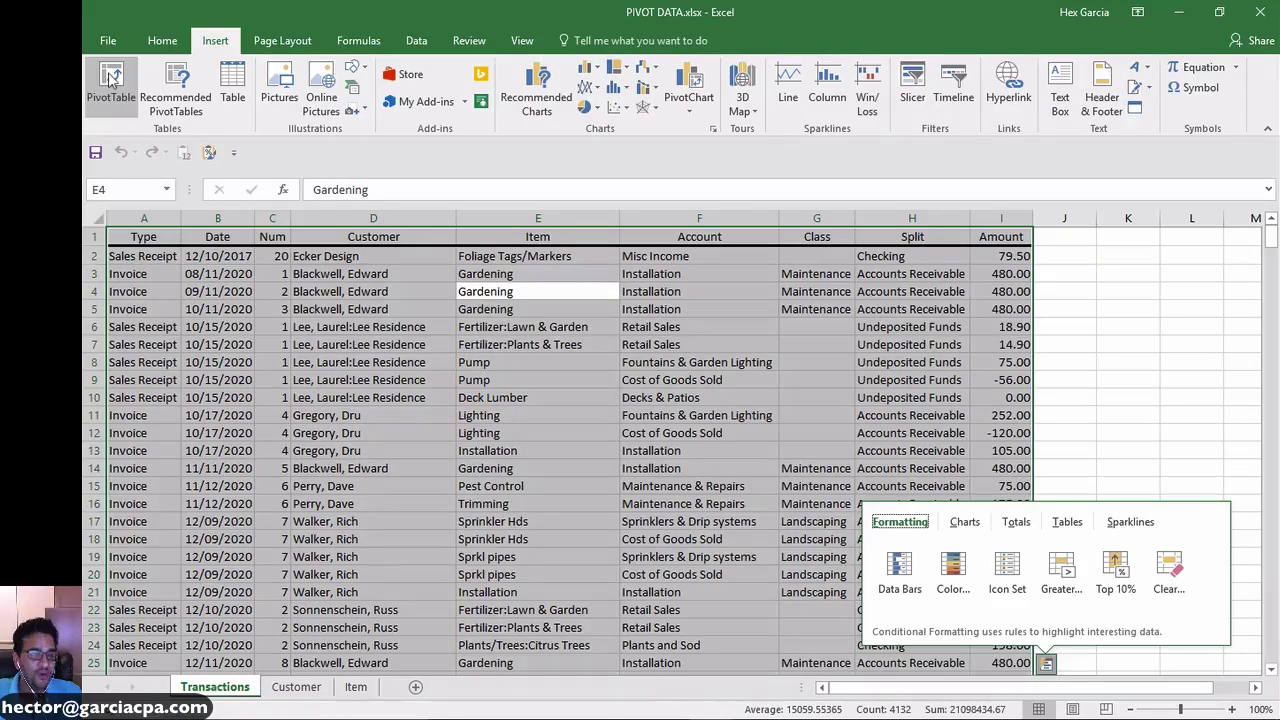
pyautogui.click(159, 39)
pyautogui.press('alt')
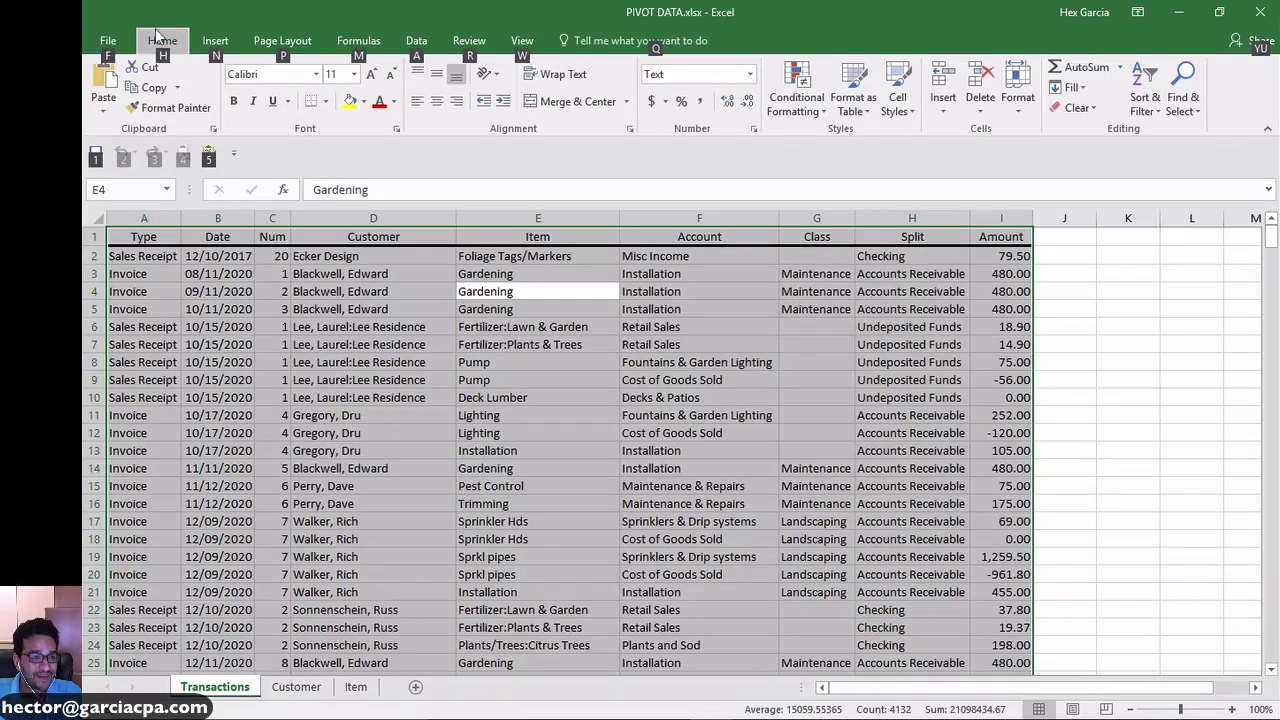
pyautogui.press('n')
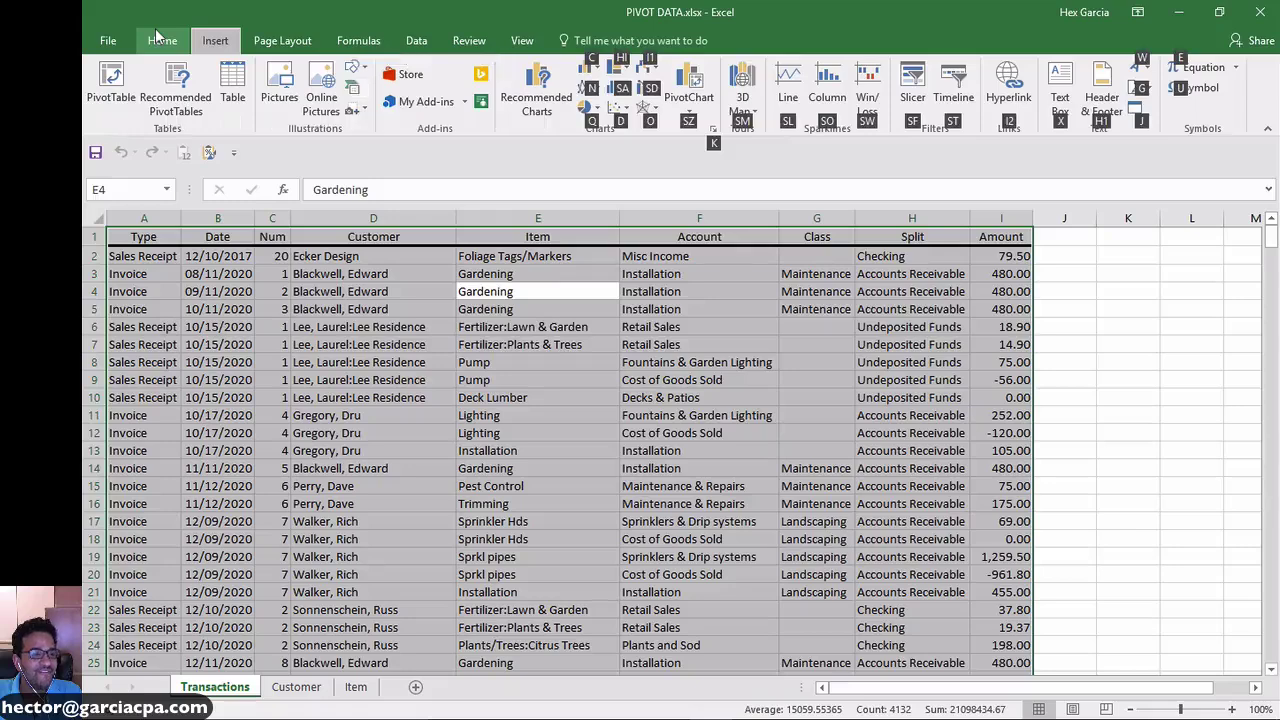
pyautogui.press('v')
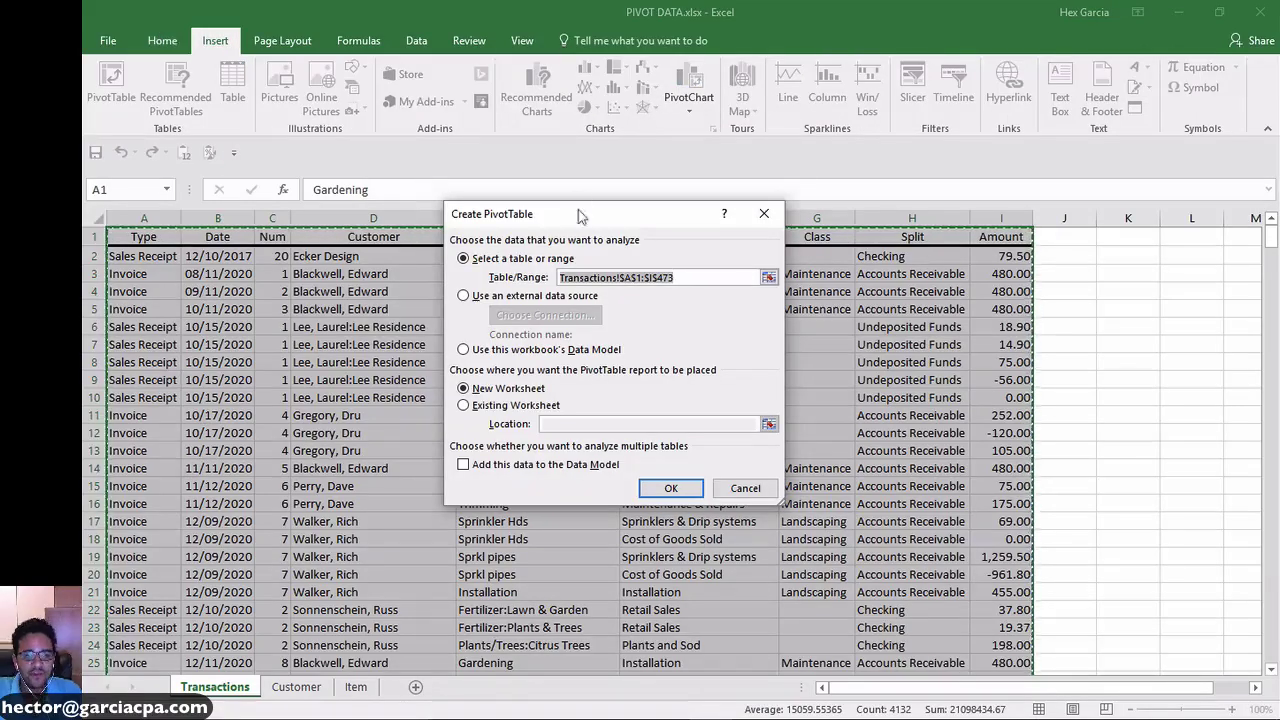
pyautogui.moveTo(579, 214); pyautogui.dragTo(642, 216)
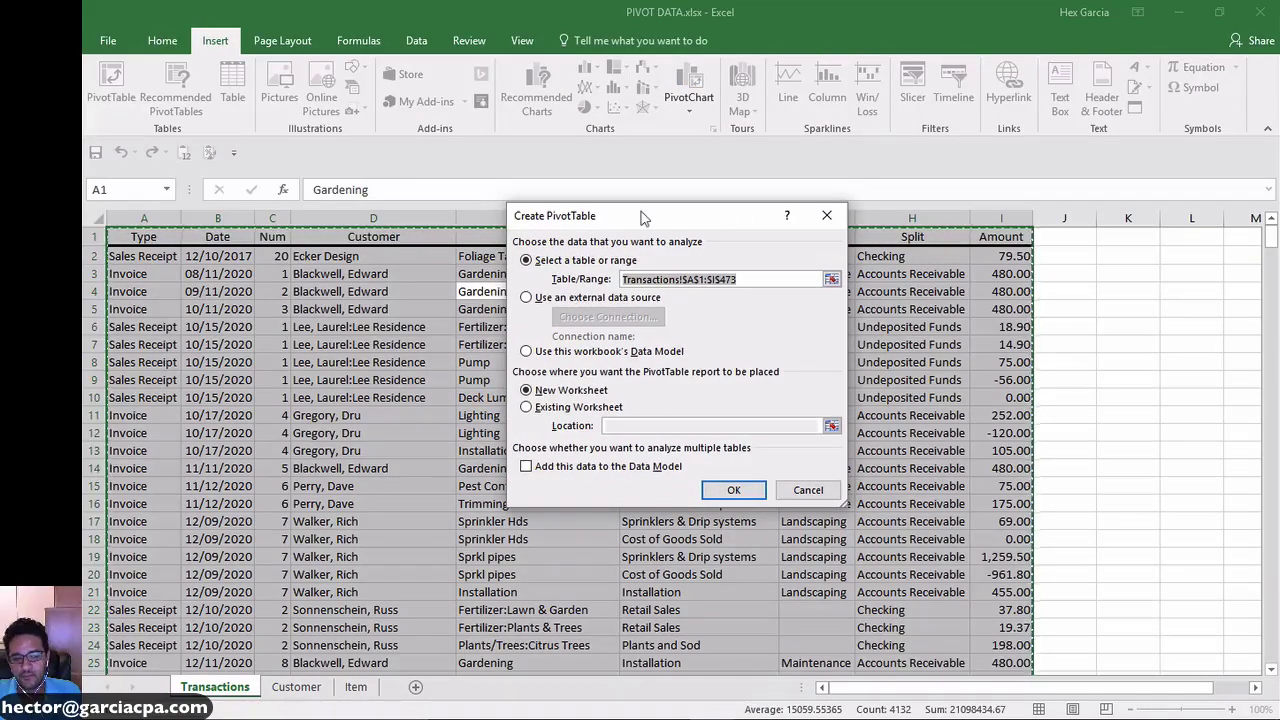
pyautogui.click(736, 490)
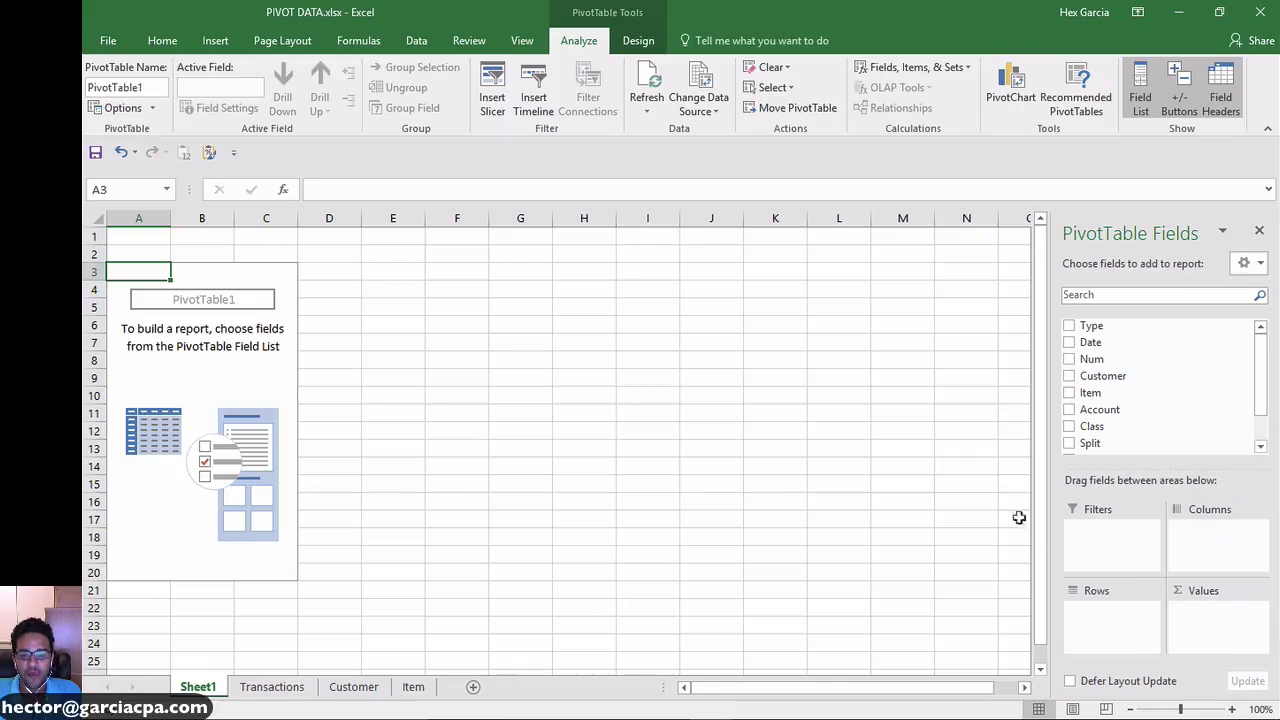
# Go back to the Transactions sheet and select columns A (Type), D (Customer) and I (Amount).
pyautogui.click(1109, 546)
pyautogui.click(1211, 537)
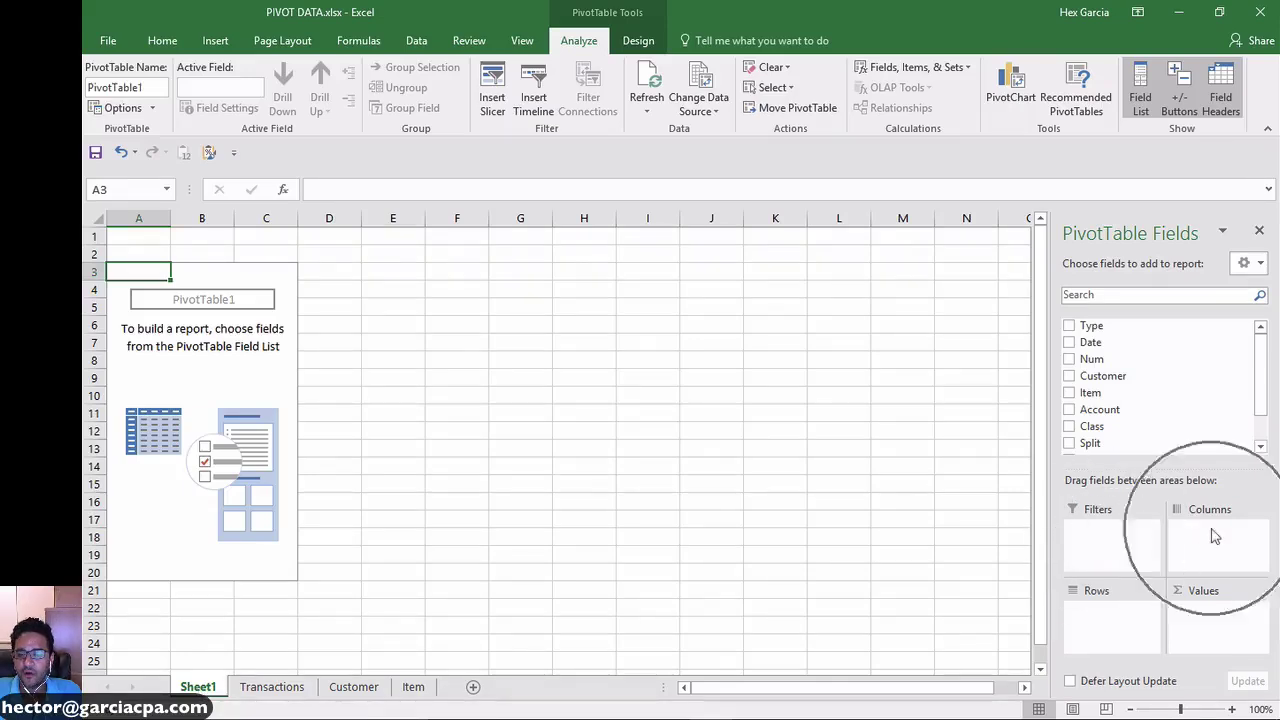
pyautogui.click(1117, 623)
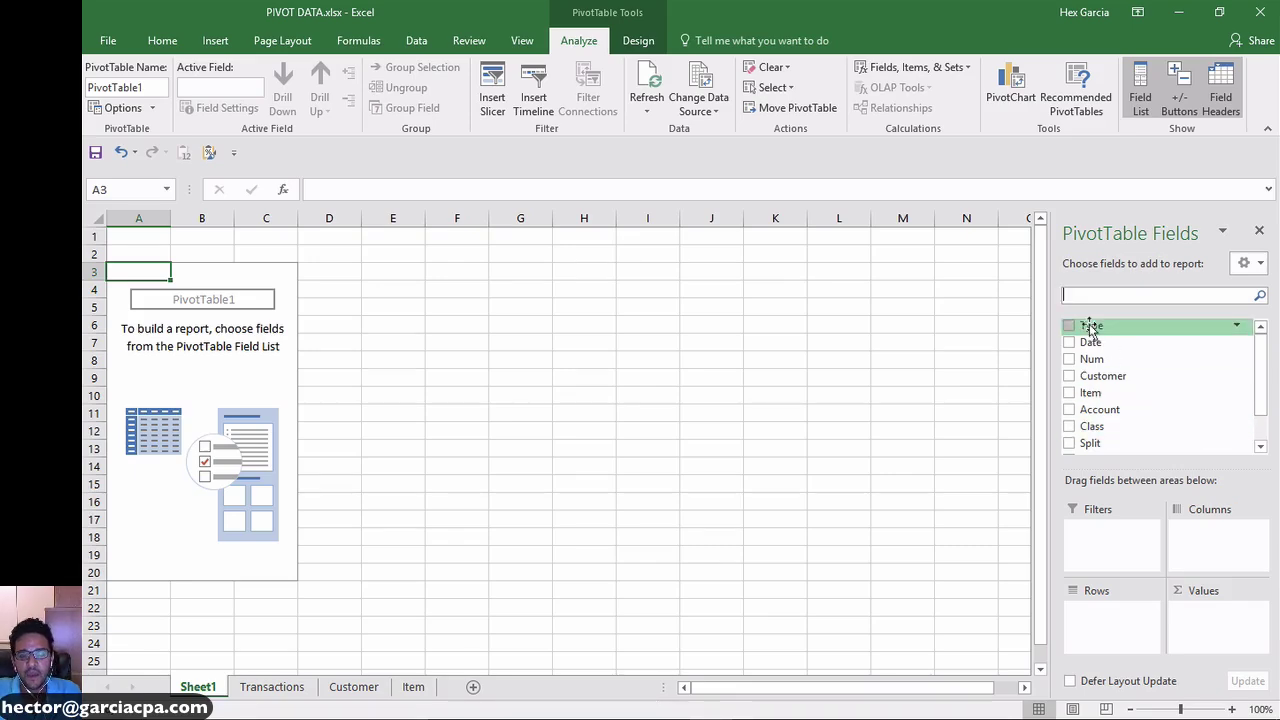
pyautogui.click(270, 690)
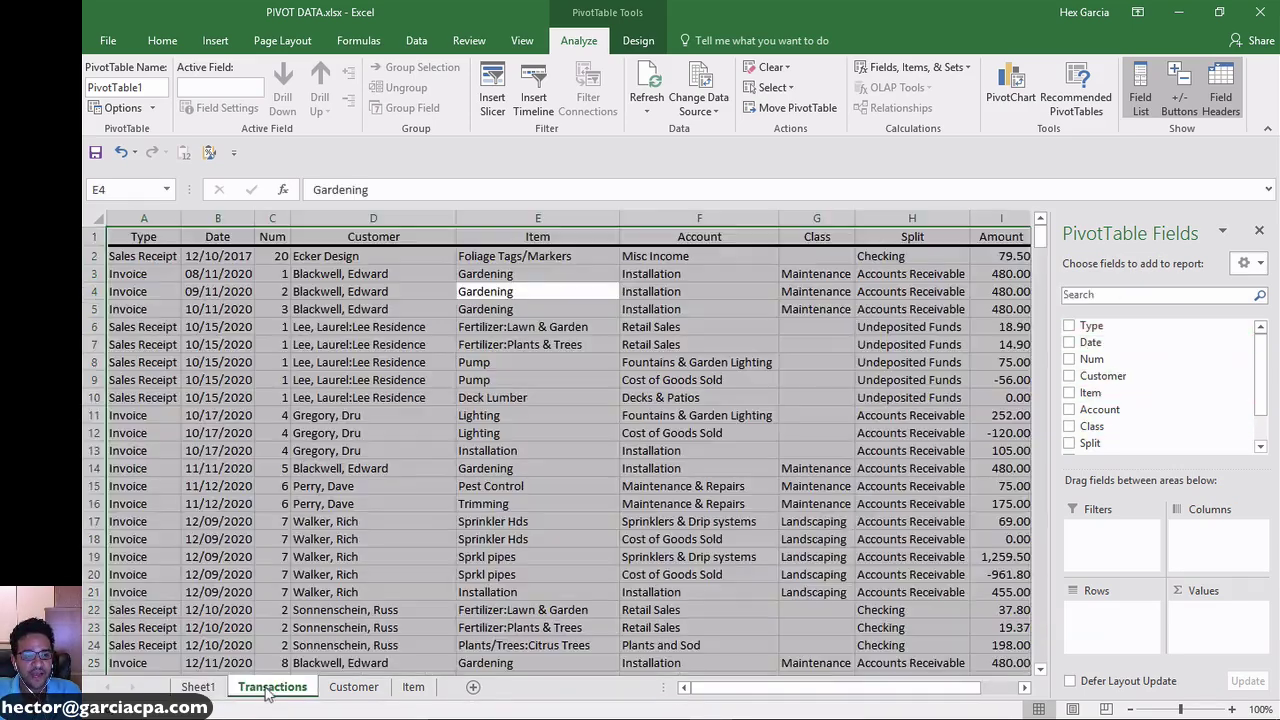
pyautogui.click(150, 291)
pyautogui.click(144, 216)
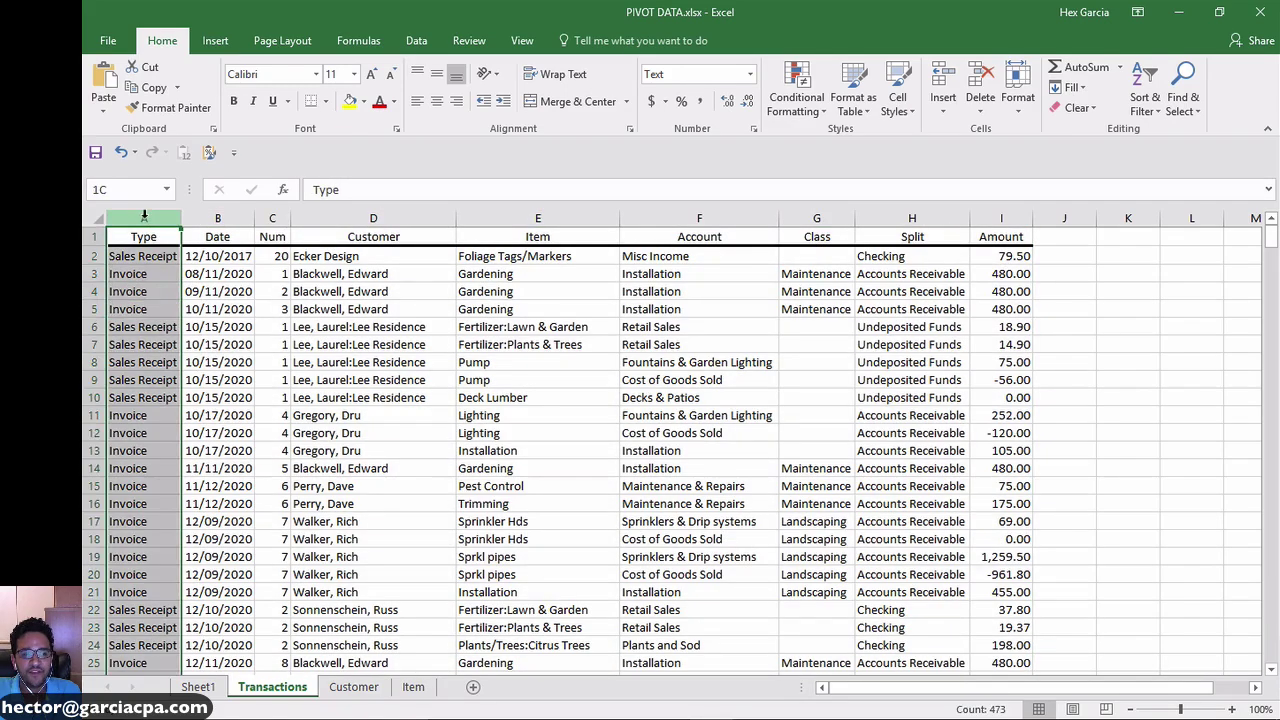
pyautogui.click(396, 206)
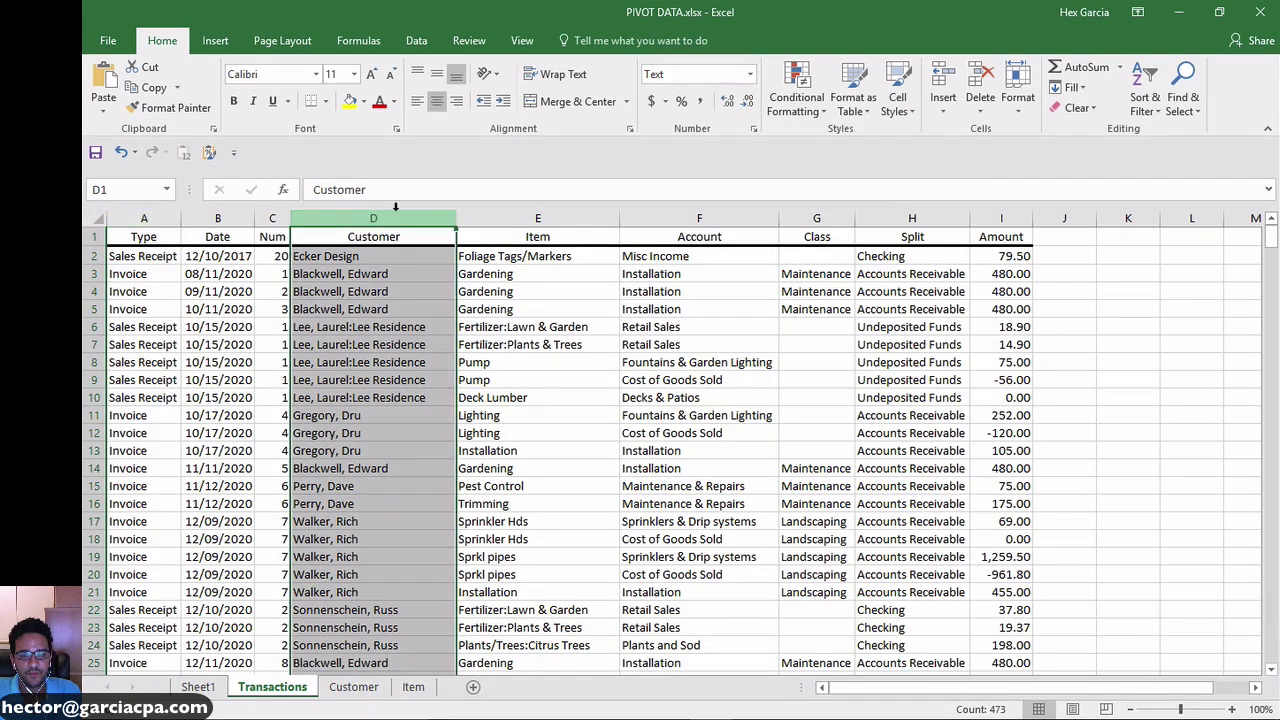
pyautogui.click(1008, 208)
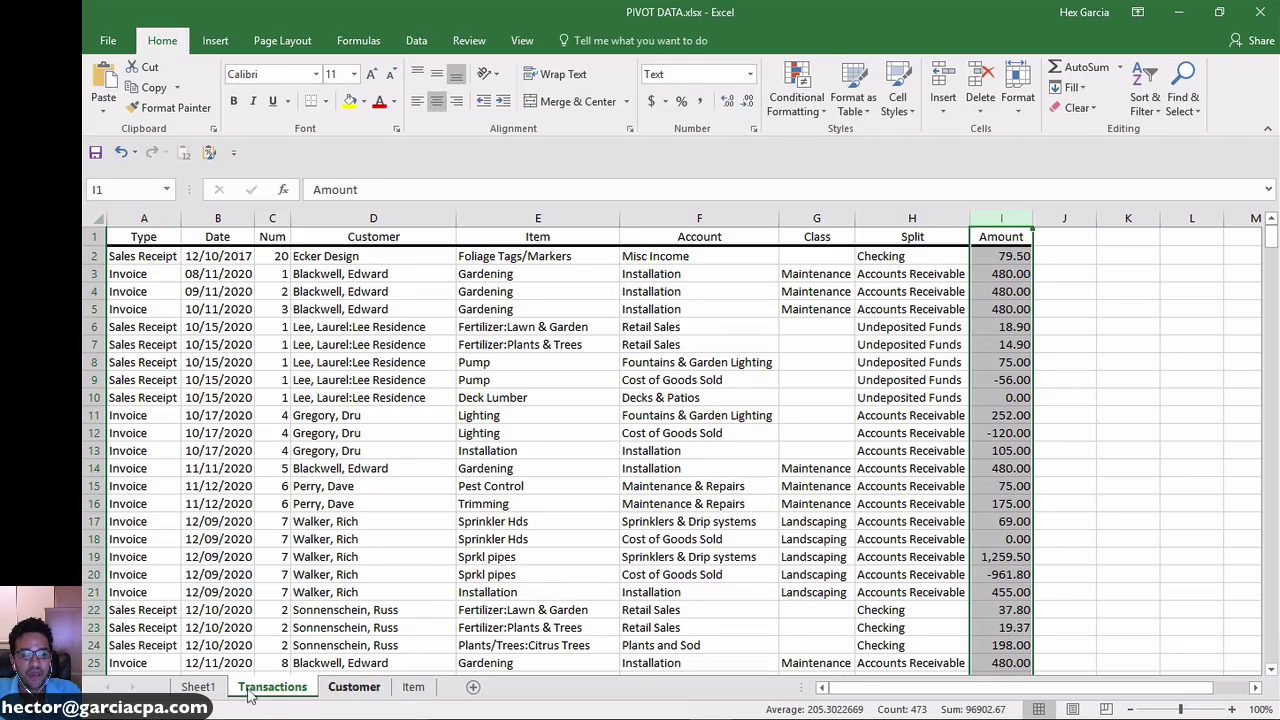
# On Sheet1, put Type and Customer in Rows and Sum of Amount in Values.
pyautogui.click(197, 687)
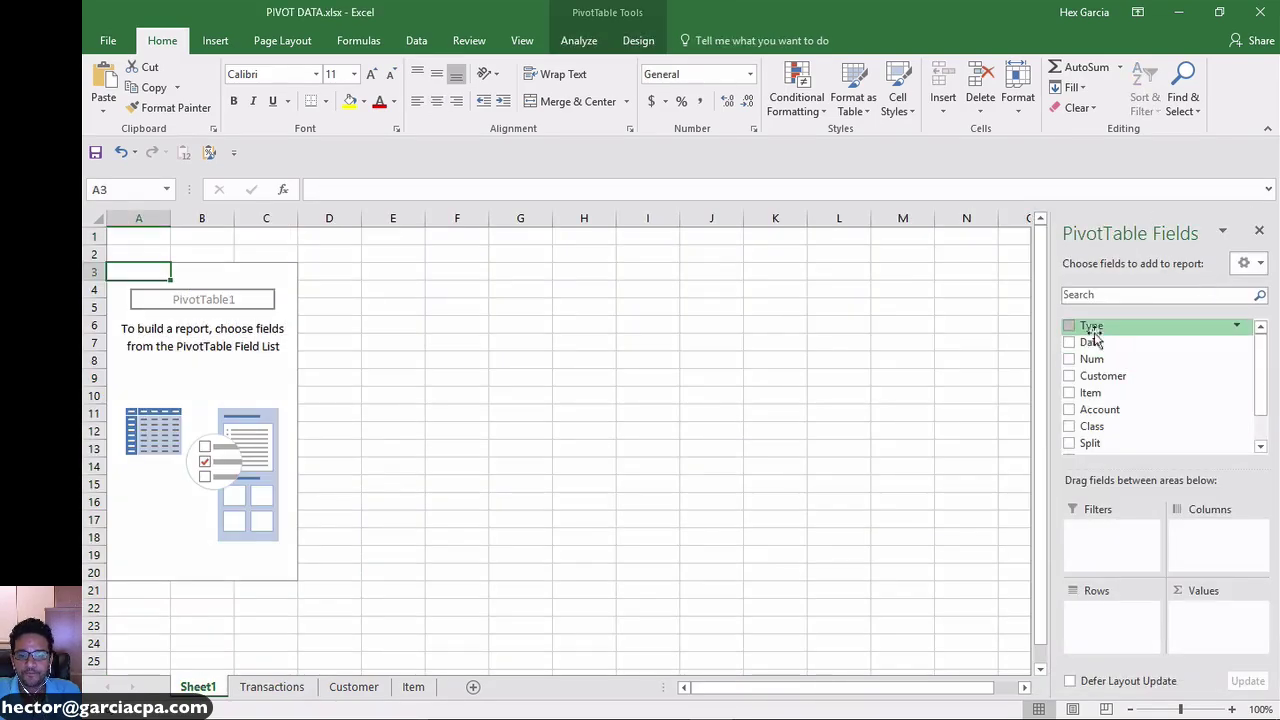
pyautogui.moveTo(1091, 326); pyautogui.dragTo(1100, 614)
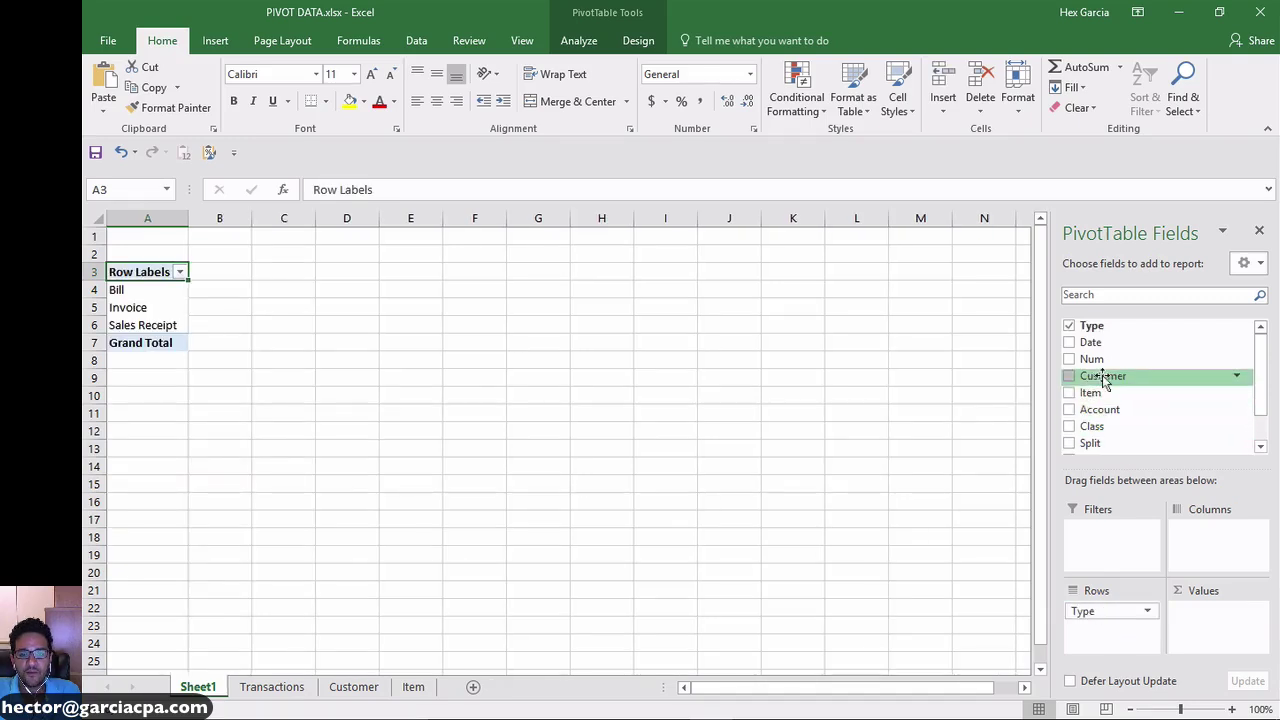
pyautogui.moveTo(1100, 376); pyautogui.dragTo(1120, 647)
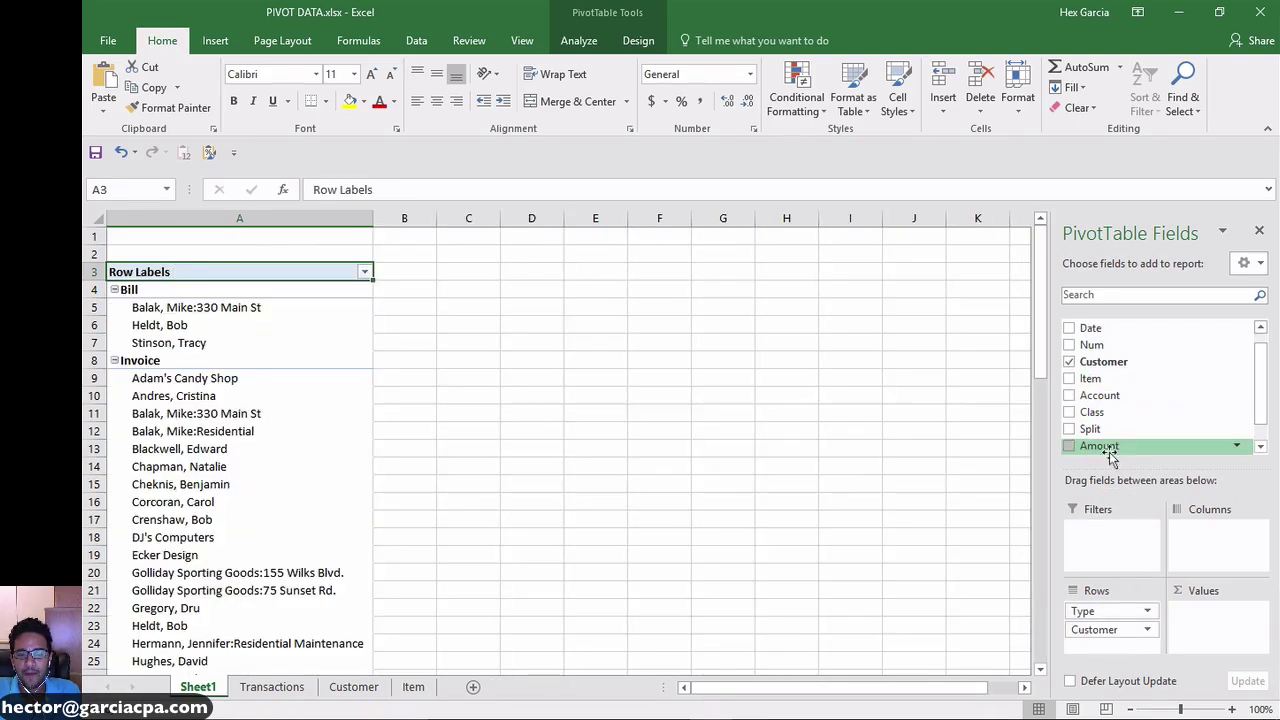
pyautogui.moveTo(1100, 446); pyautogui.dragTo(1238, 640)
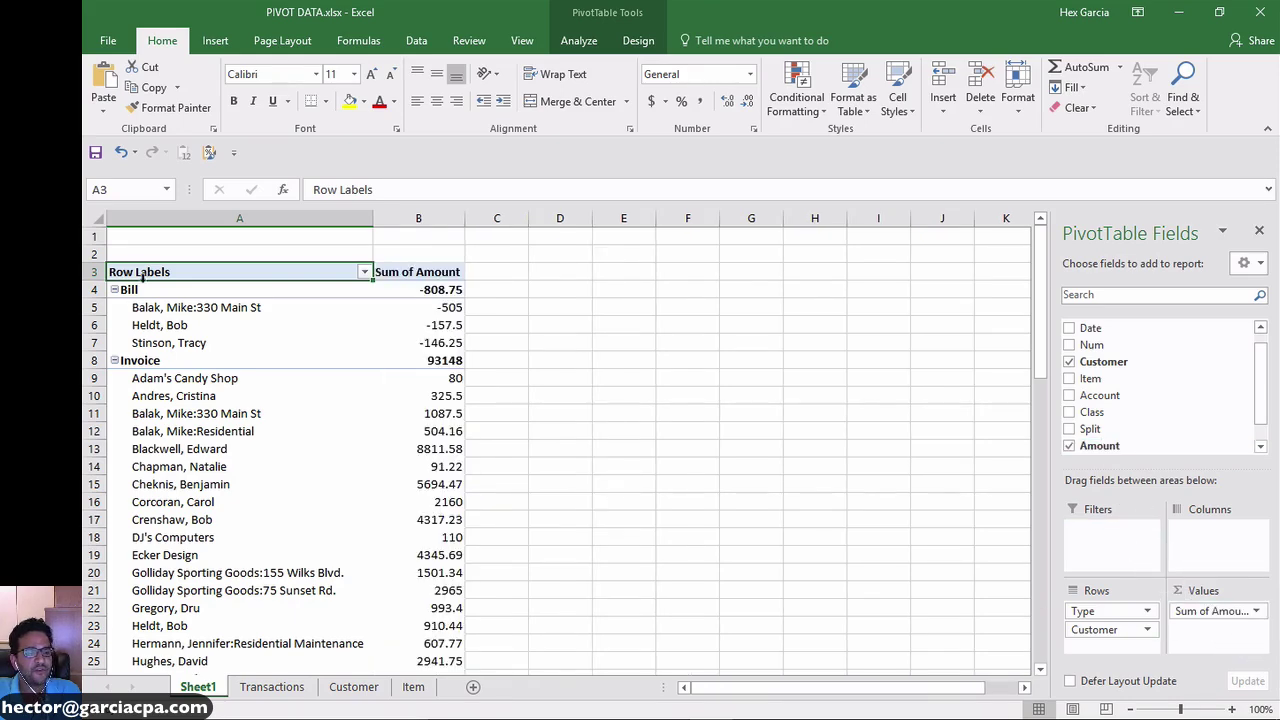
# Collapse the entire Type field, then expand only Invoice to list its customers.
pyautogui.scroll(-3, 172, 375)
pyautogui.scroll(-13, 172, 378)
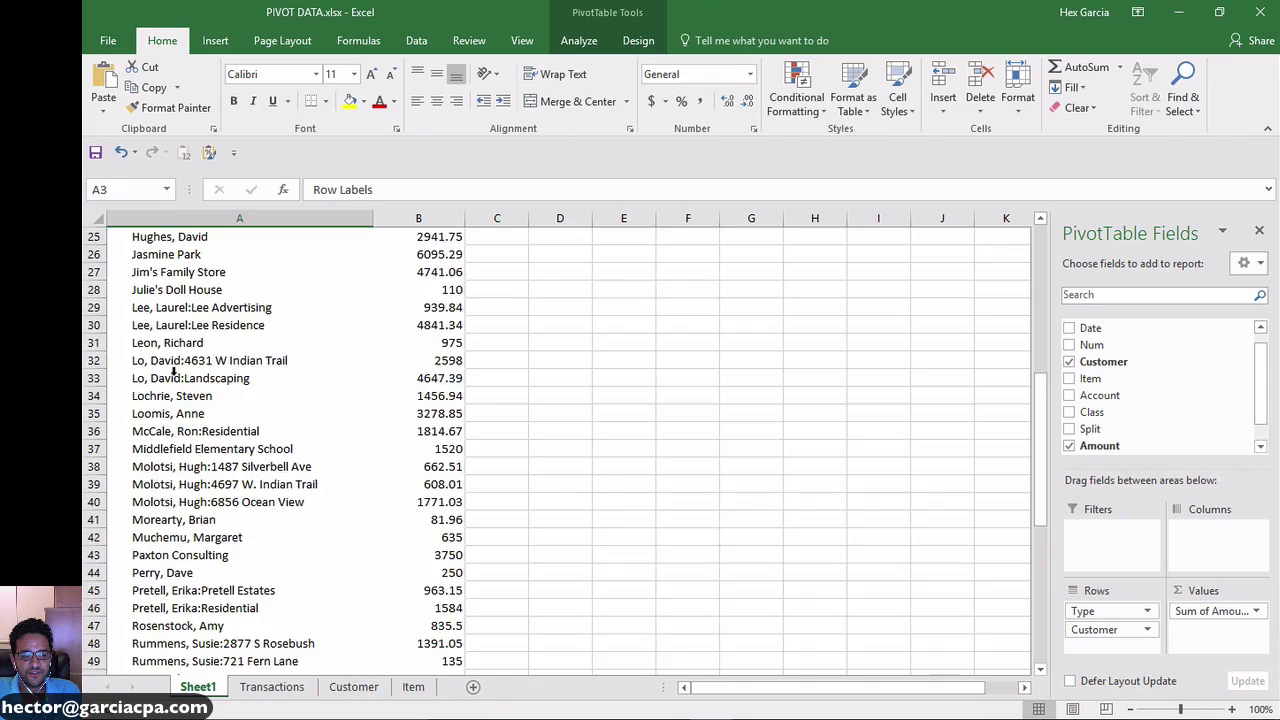
pyautogui.scroll(16, 172, 377)
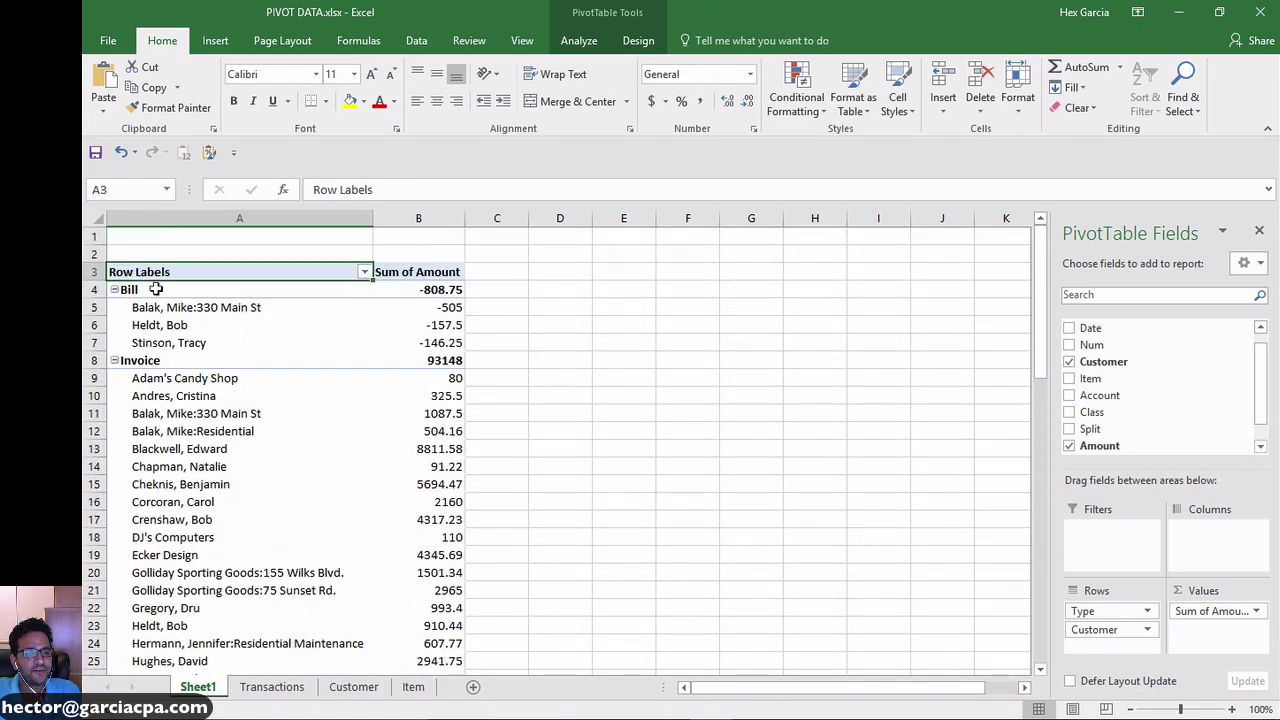
pyautogui.rightClick(158, 292)
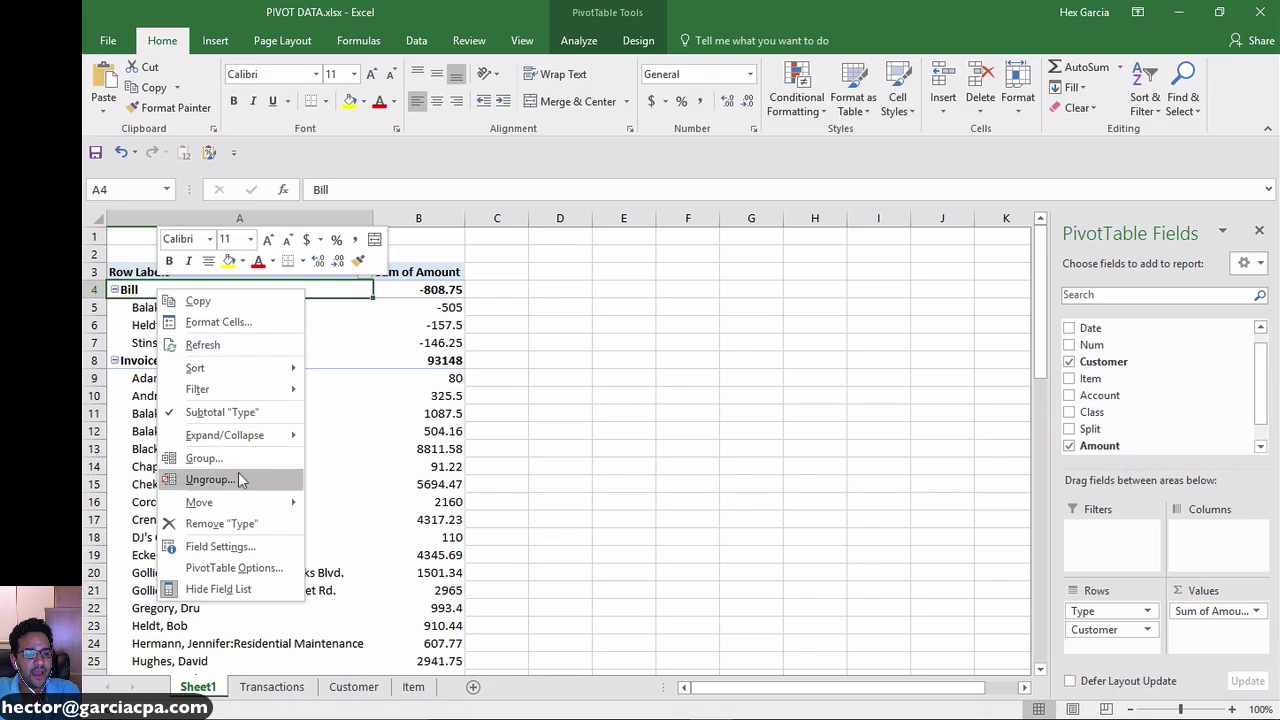
pyautogui.moveTo(250, 438)
pyautogui.click(385, 500)
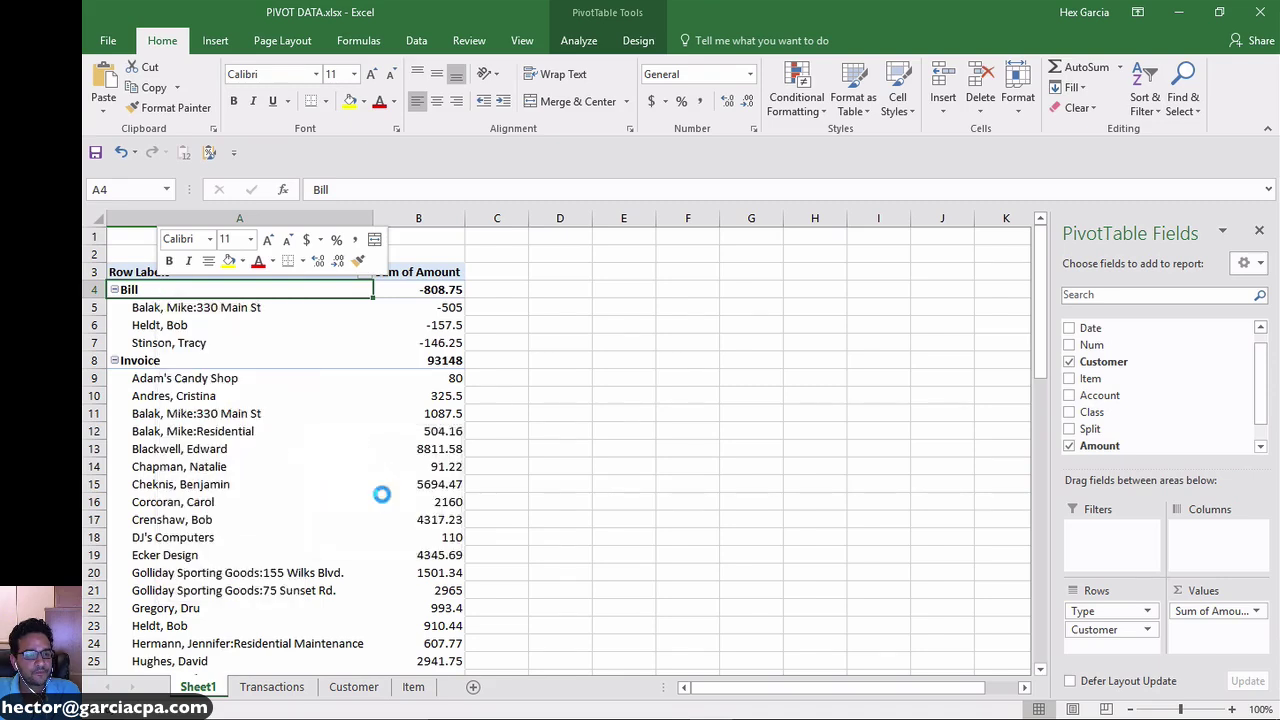
pyautogui.moveTo(275, 308)
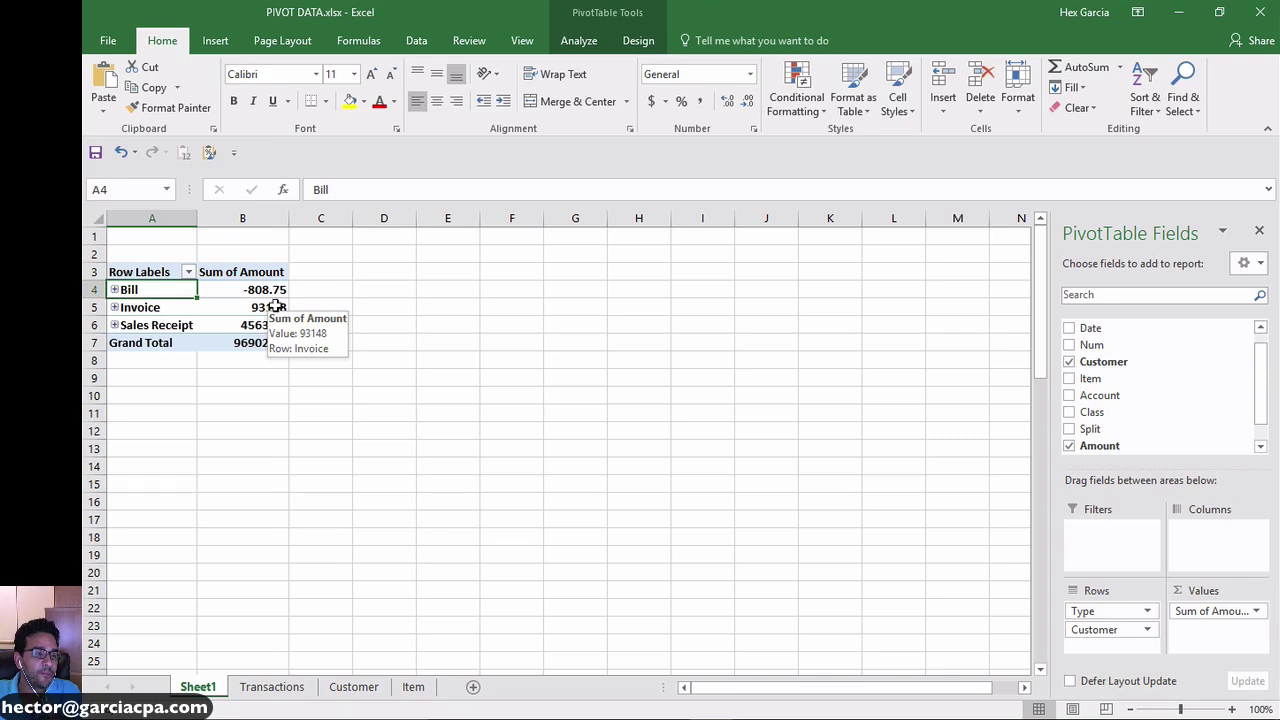
pyautogui.click(115, 308)
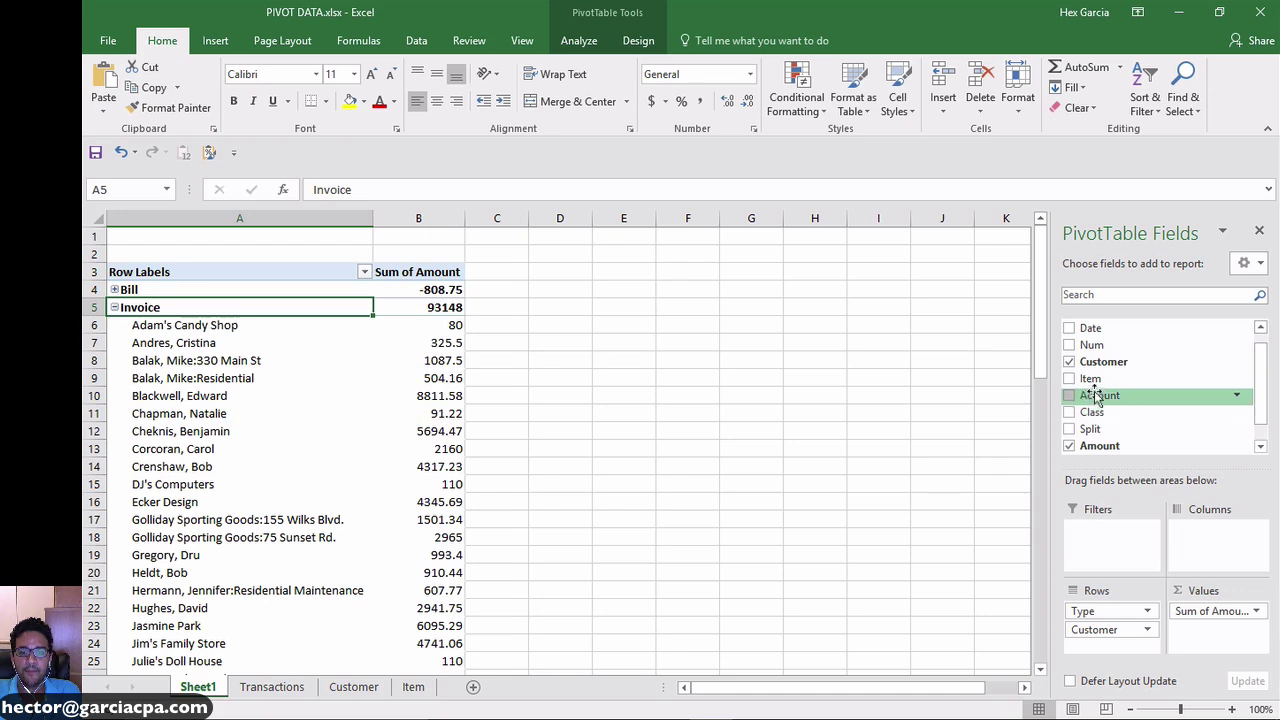
# Try Item and Split as extra row fields, then remove Item, Split and Type, keeping Customer.
pyautogui.moveTo(1092, 380); pyautogui.dragTo(1115, 649)
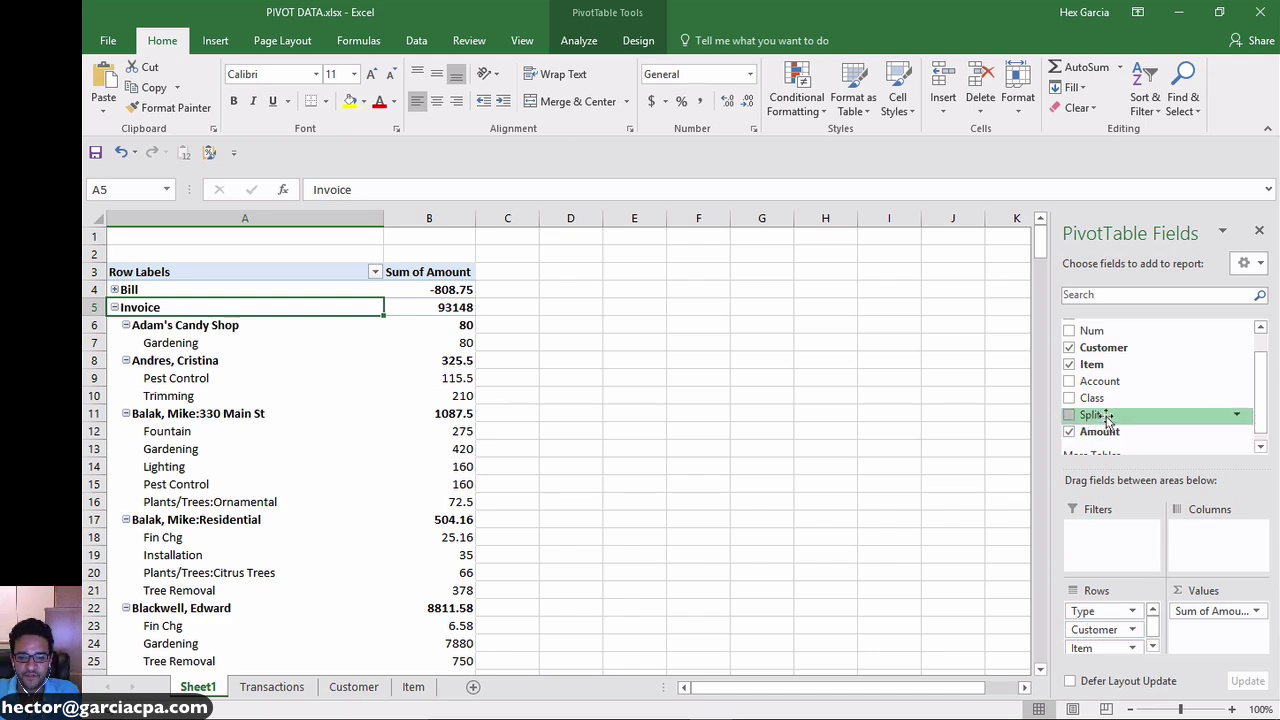
pyautogui.moveTo(1100, 412); pyautogui.dragTo(1124, 660)
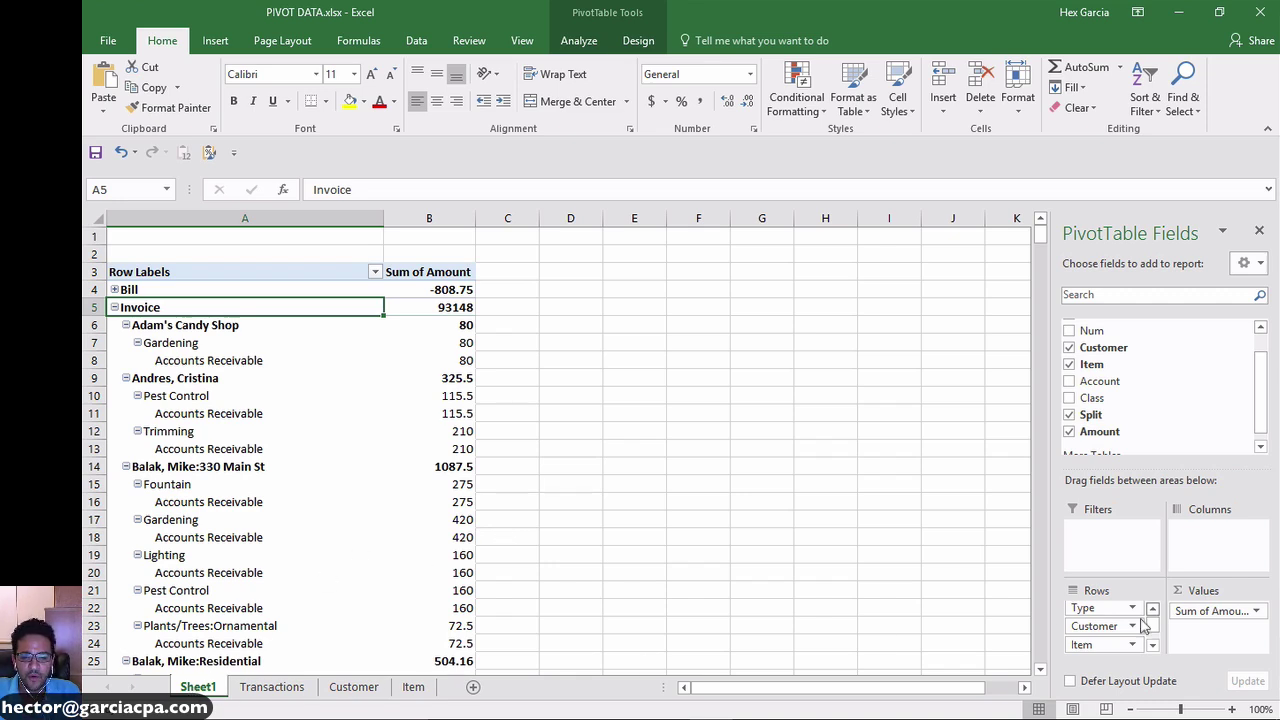
pyautogui.click(1106, 626)
pyautogui.moveTo(1100, 645); pyautogui.dragTo(1194, 437)
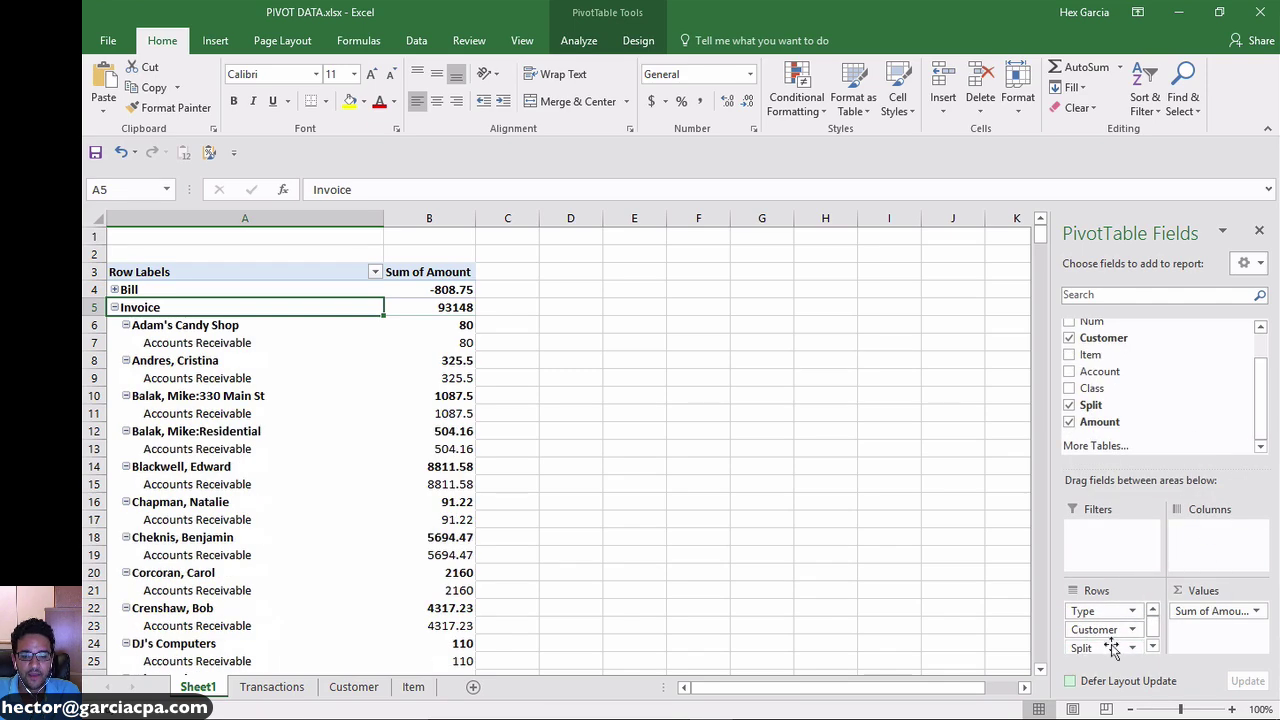
pyautogui.moveTo(1113, 648); pyautogui.dragTo(1245, 372)
pyautogui.moveTo(1094, 610); pyautogui.dragTo(1220, 394)
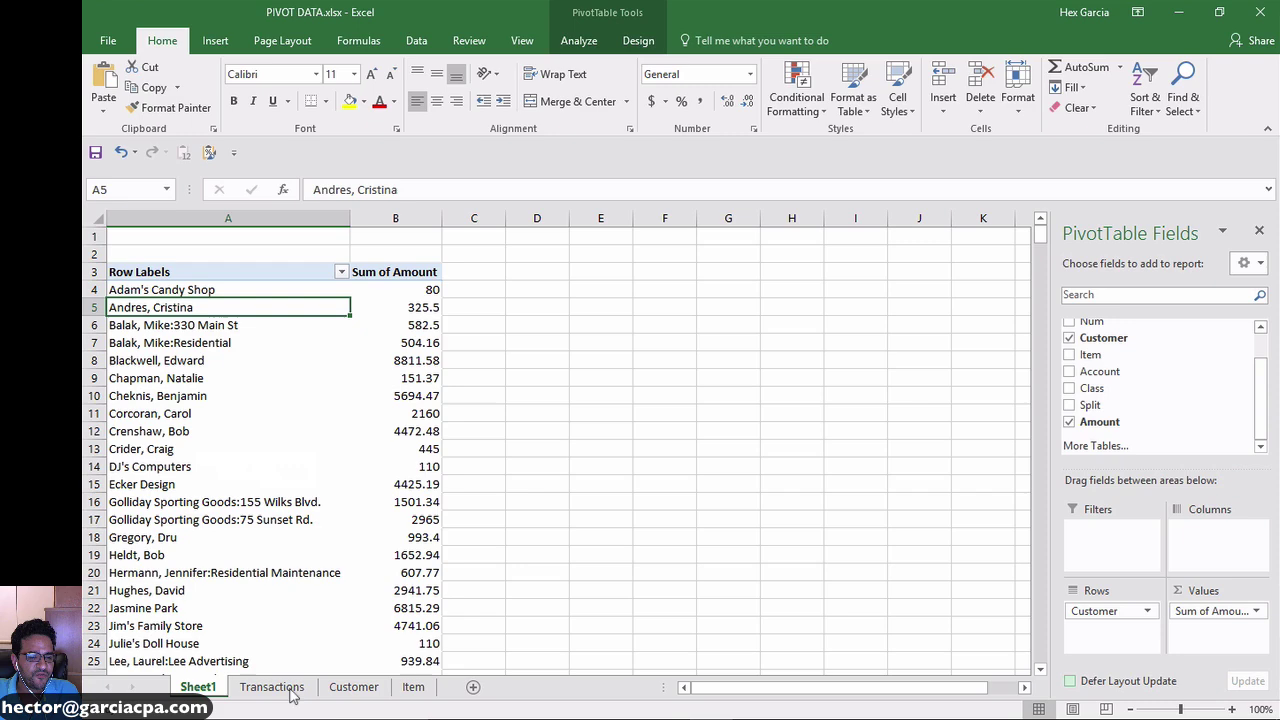
pyautogui.click(350, 688)
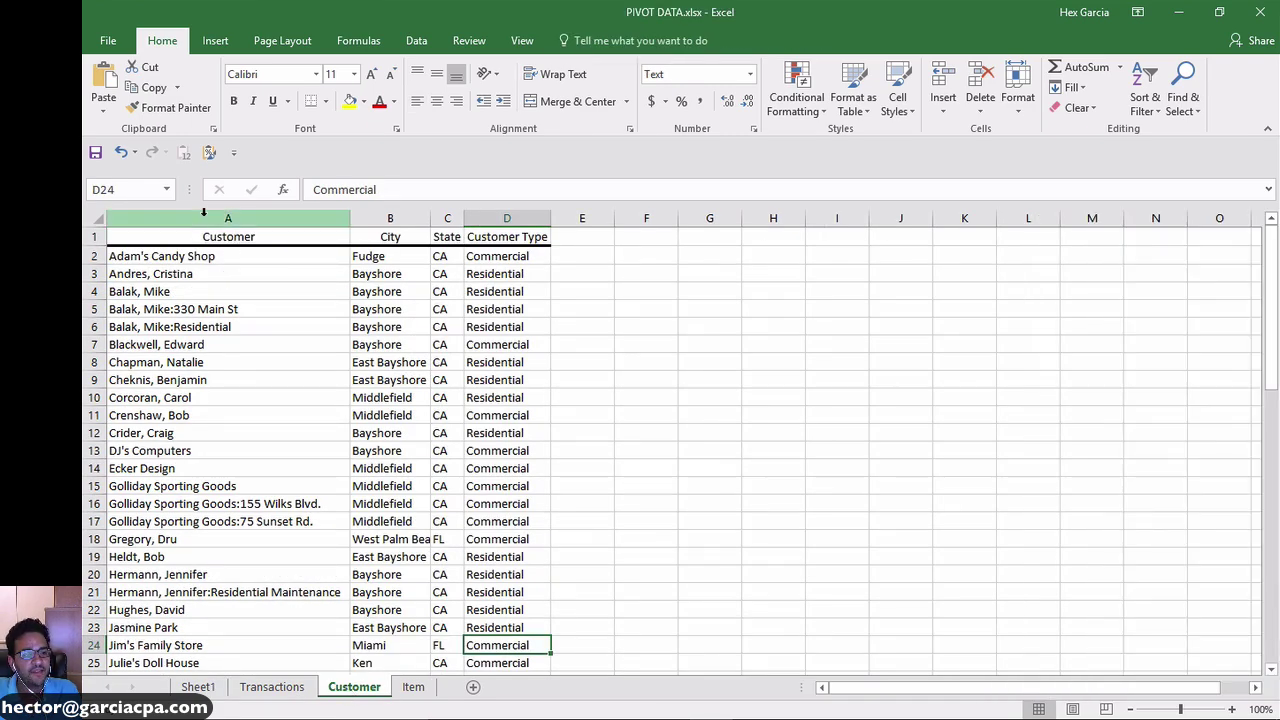
pyautogui.click(203, 212)
pyautogui.click(393, 212)
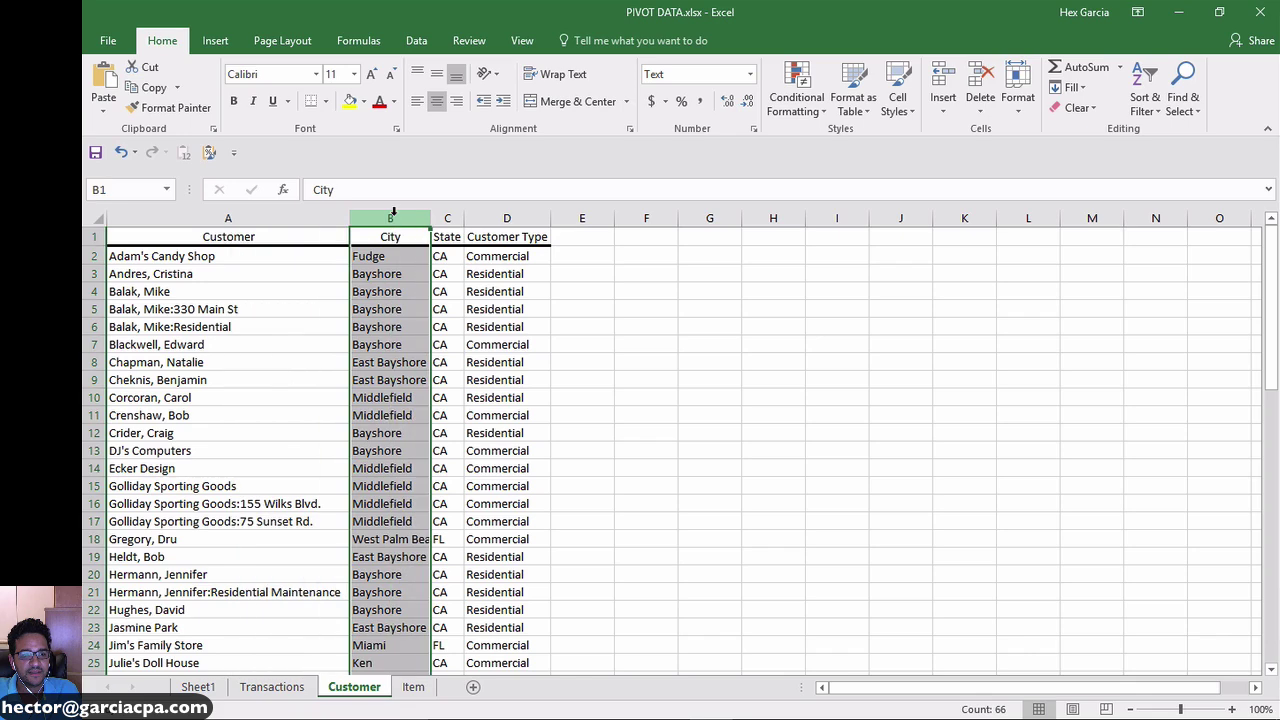
pyautogui.click(443, 212)
pyautogui.click(510, 212)
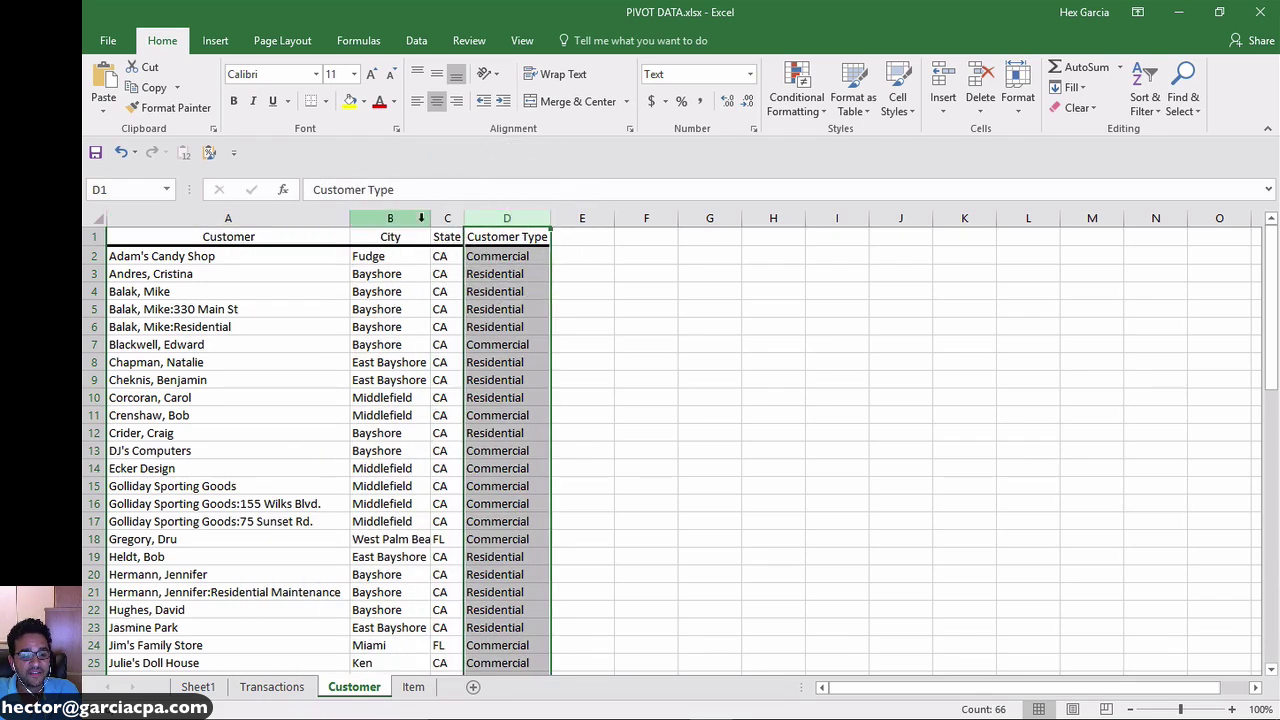
pyautogui.click(272, 687)
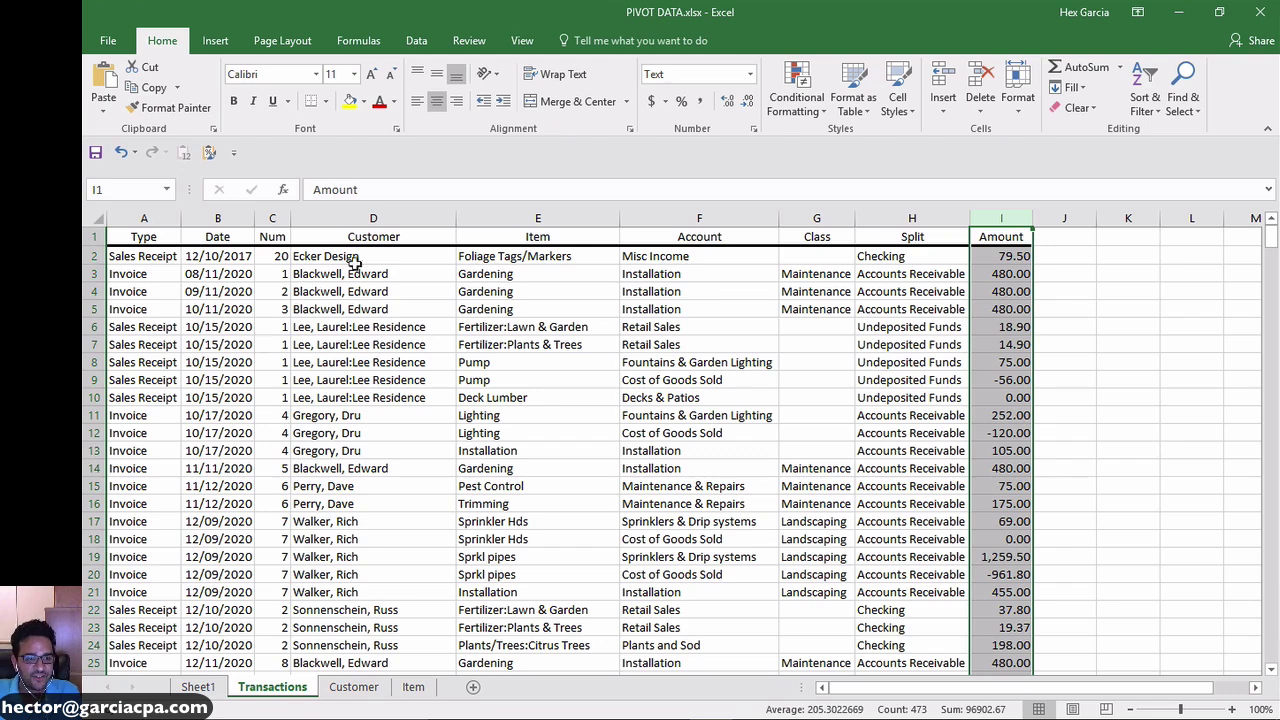
pyautogui.click(381, 212)
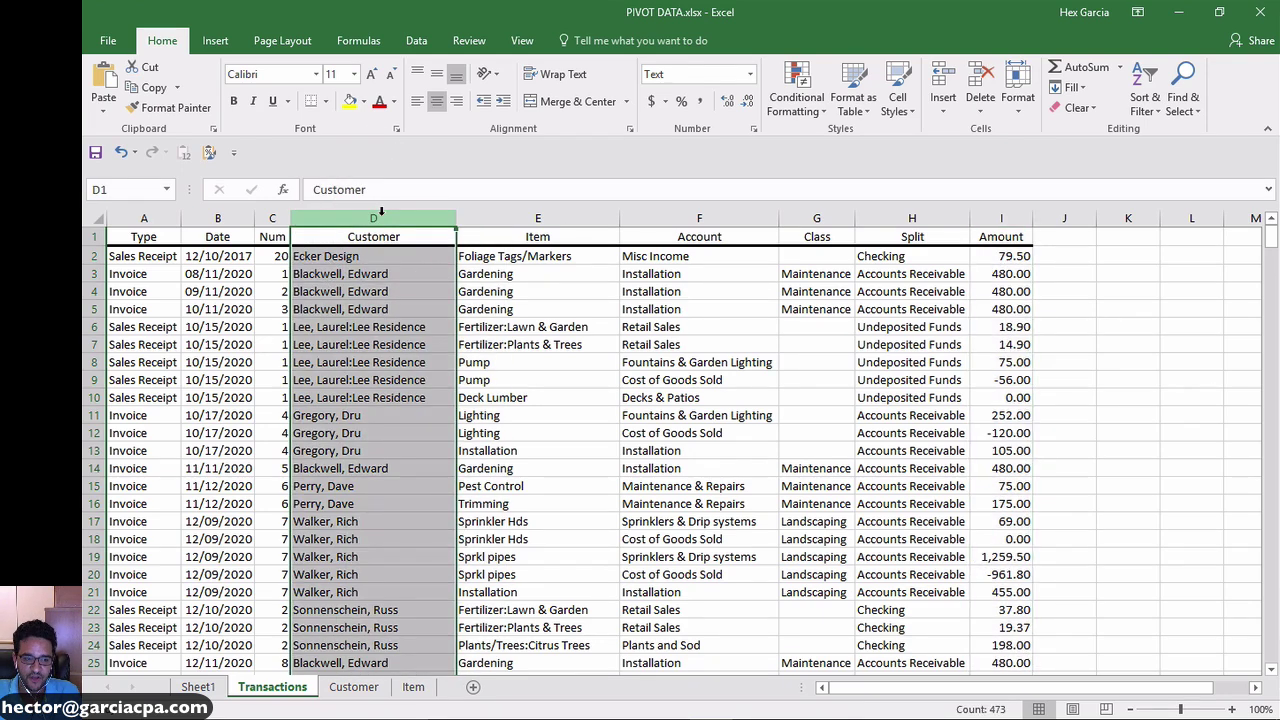
pyautogui.click(364, 689)
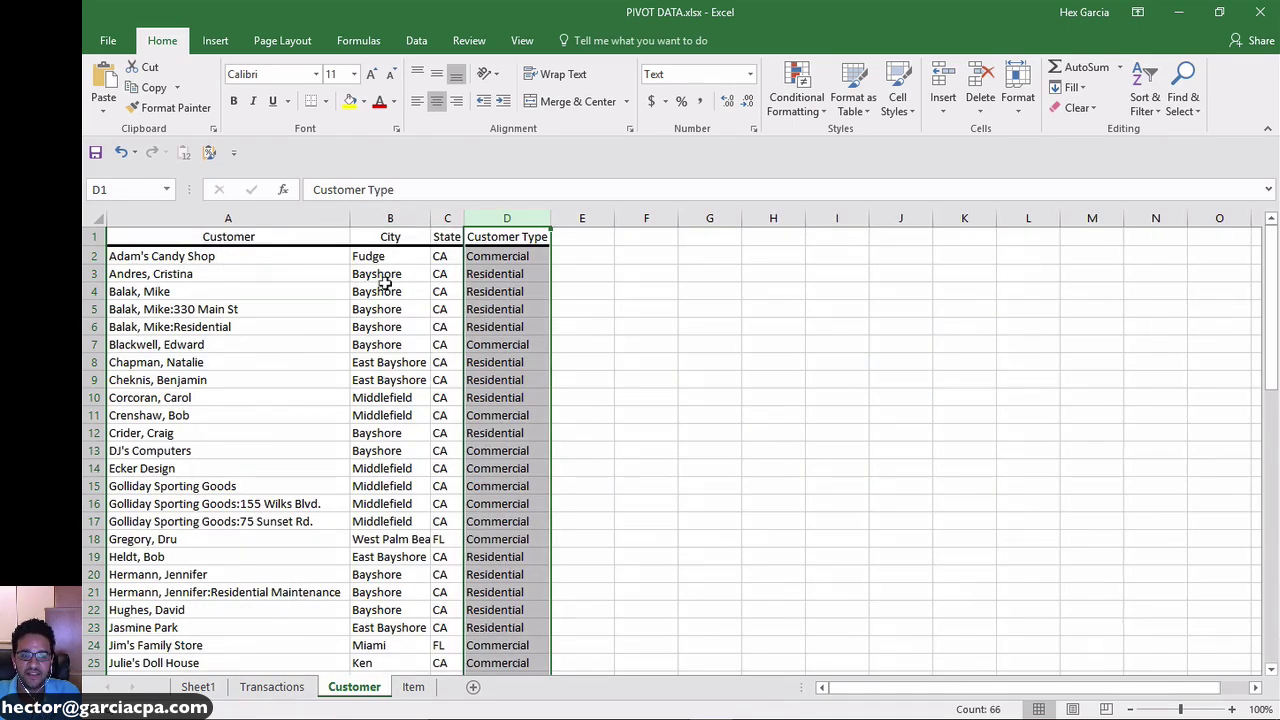
pyautogui.click(285, 690)
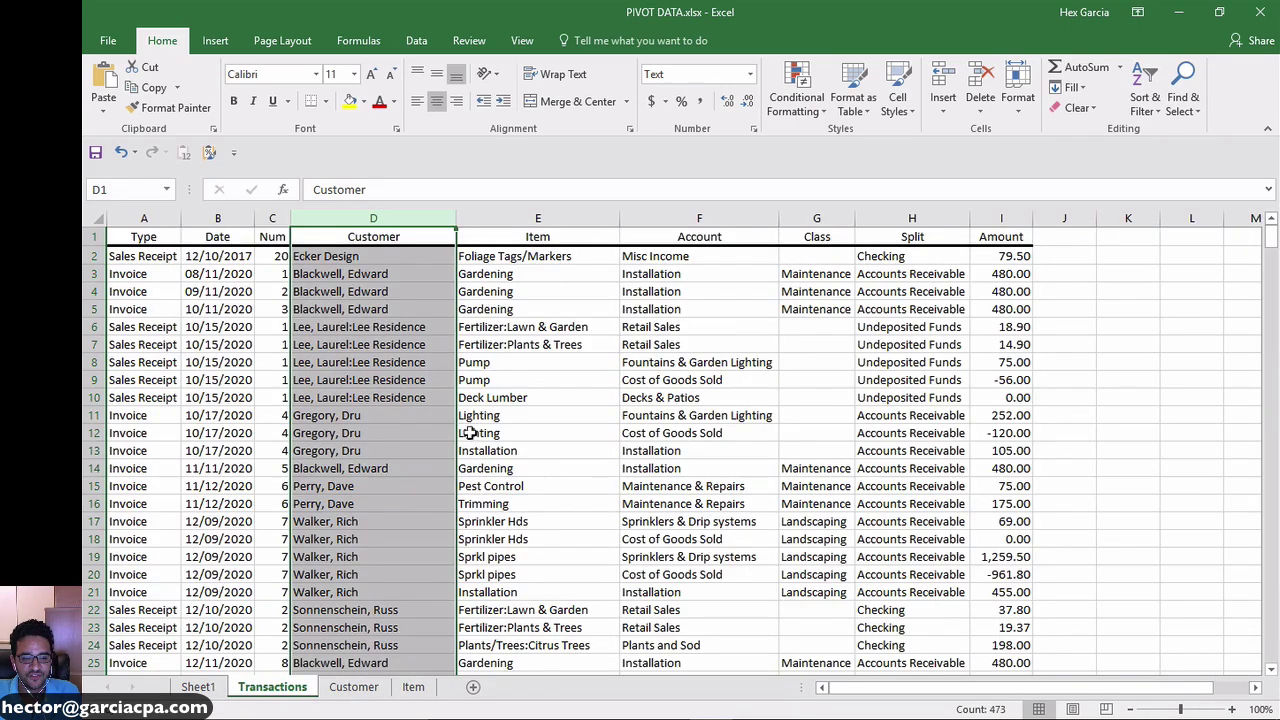
pyautogui.click(198, 687)
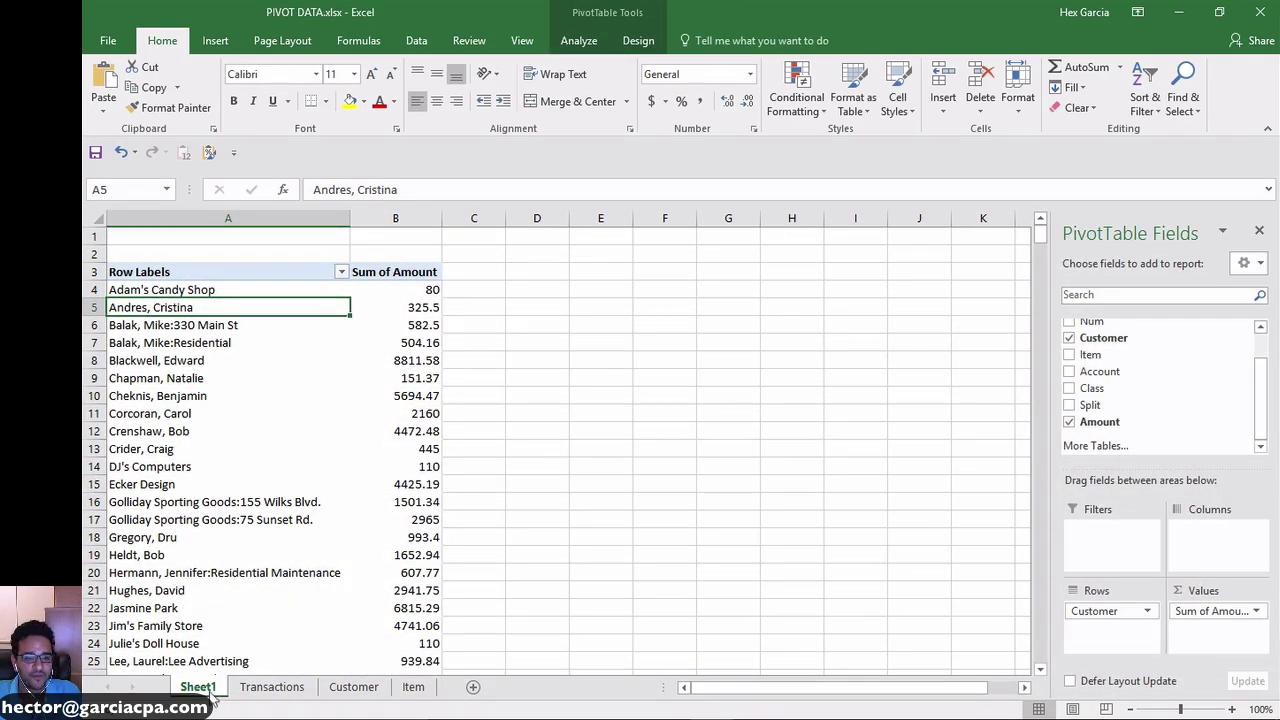
# Delete Sheet1 along with its pivot table.
pyautogui.rightClick(210, 694)
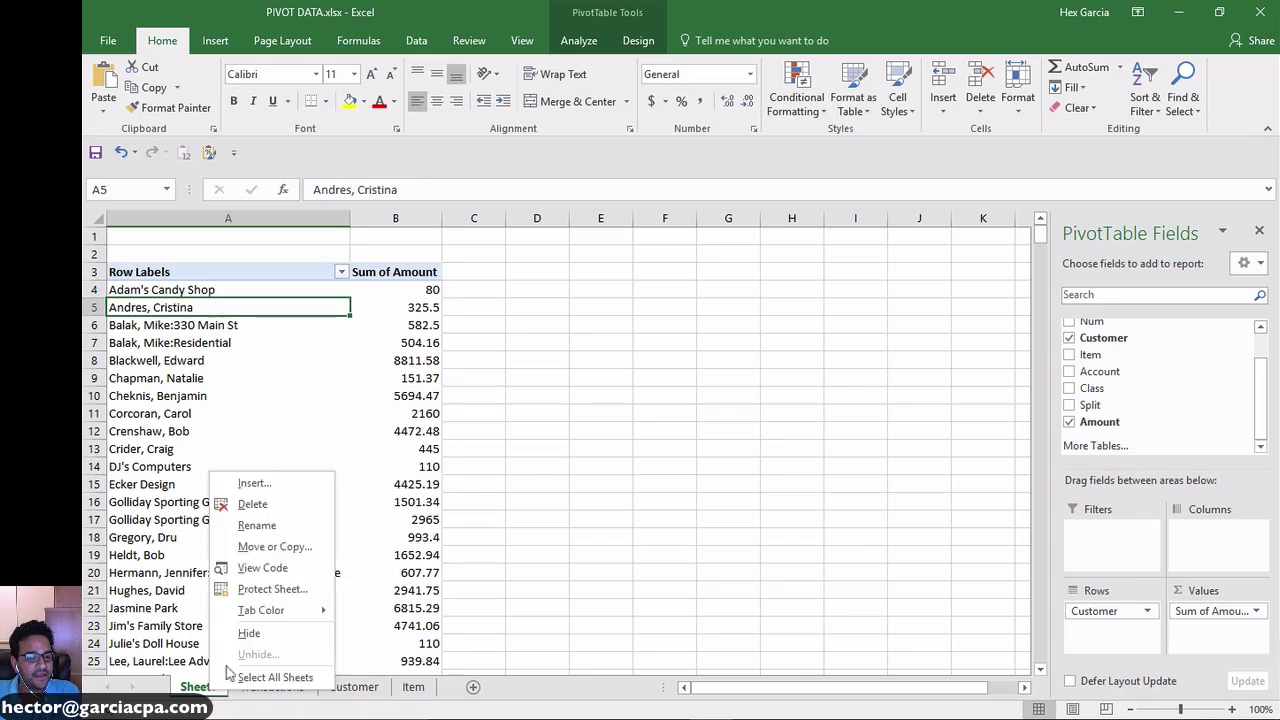
pyautogui.click(252, 504)
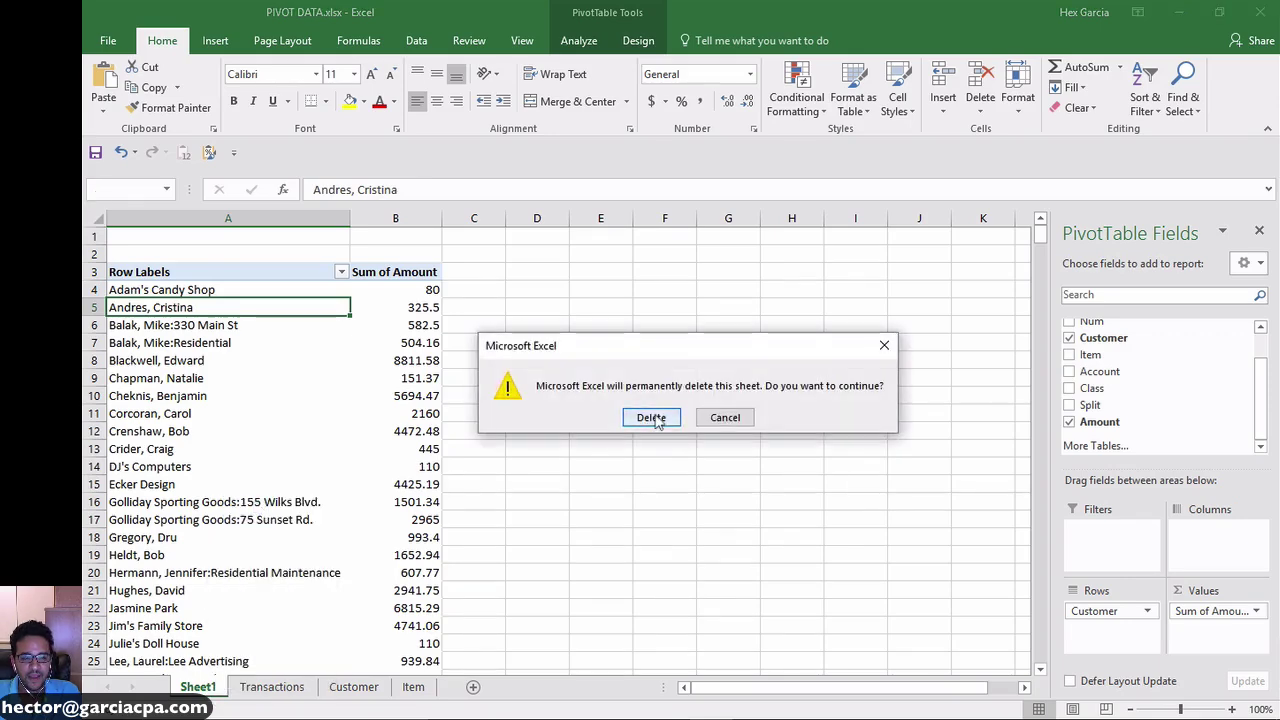
pyautogui.click(651, 418)
# Convert the whole Transactions data range into a table with headers.
pyautogui.click(497, 362)
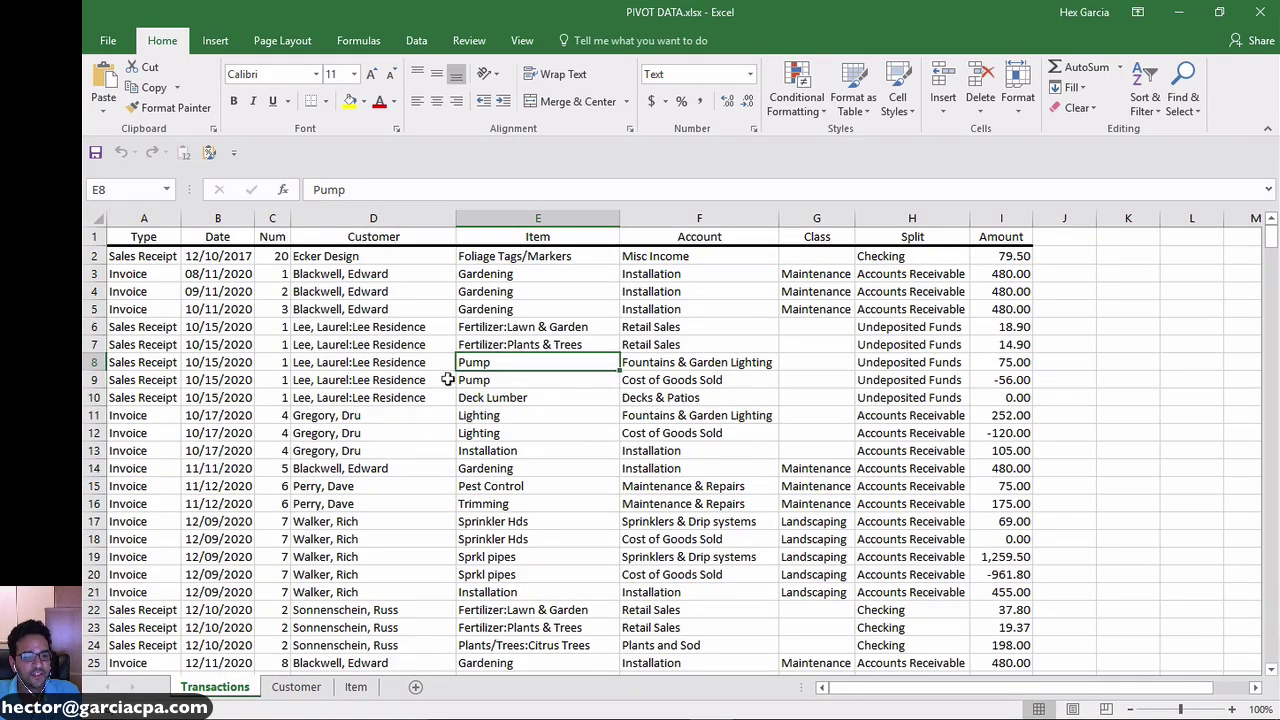
pyautogui.click(423, 361)
pyautogui.hotkey('ctrl', 'a')
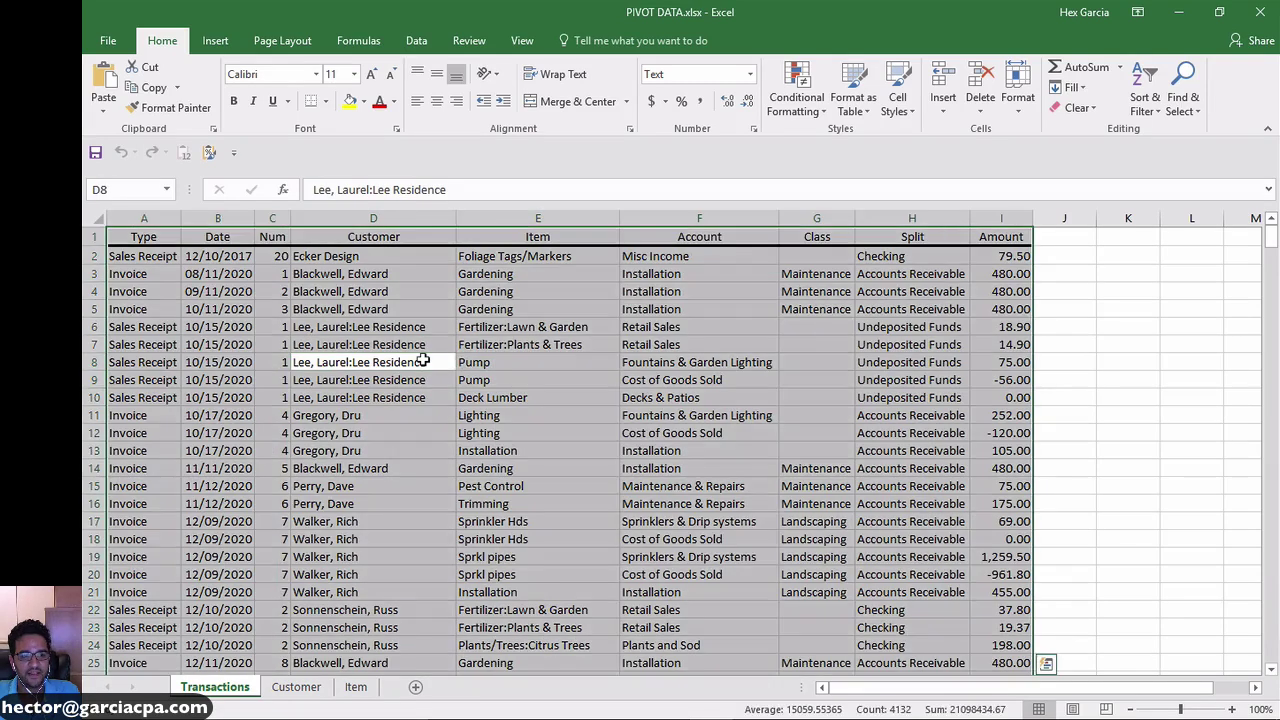
pyautogui.click(215, 40)
pyautogui.click(232, 95)
pyautogui.hotkey('ctrl', 'q')
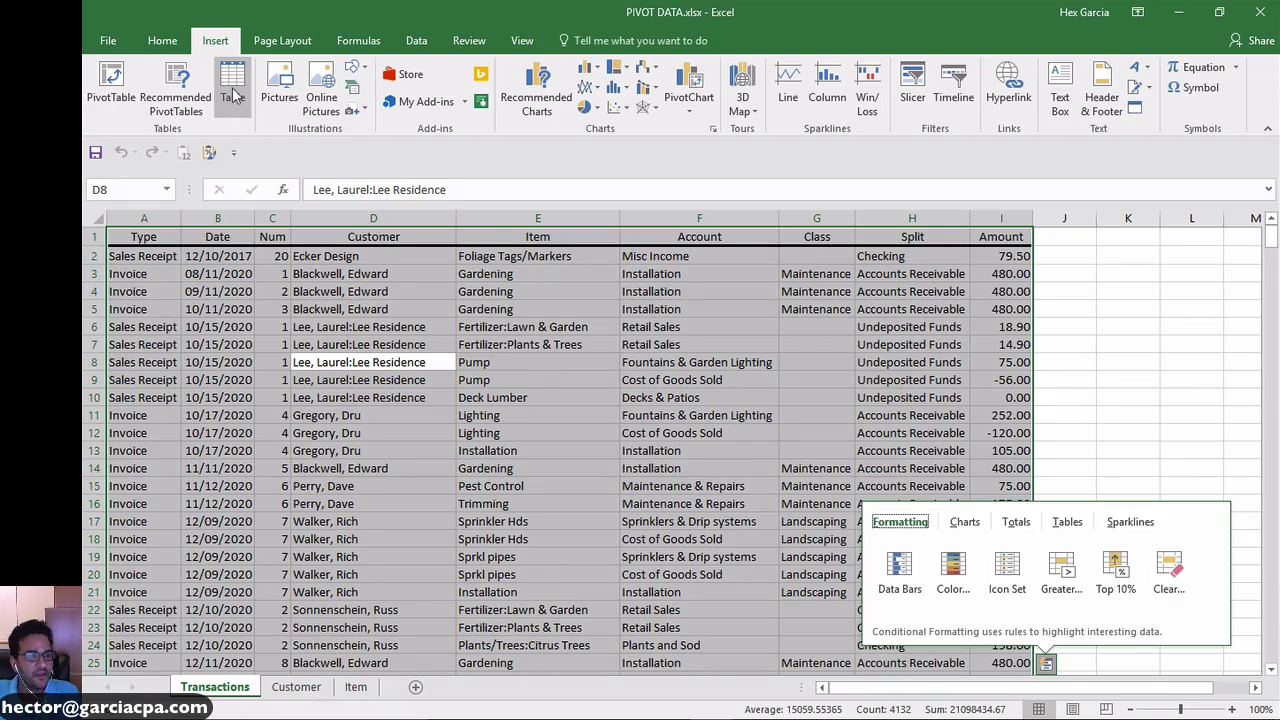
pyautogui.click(233, 95)
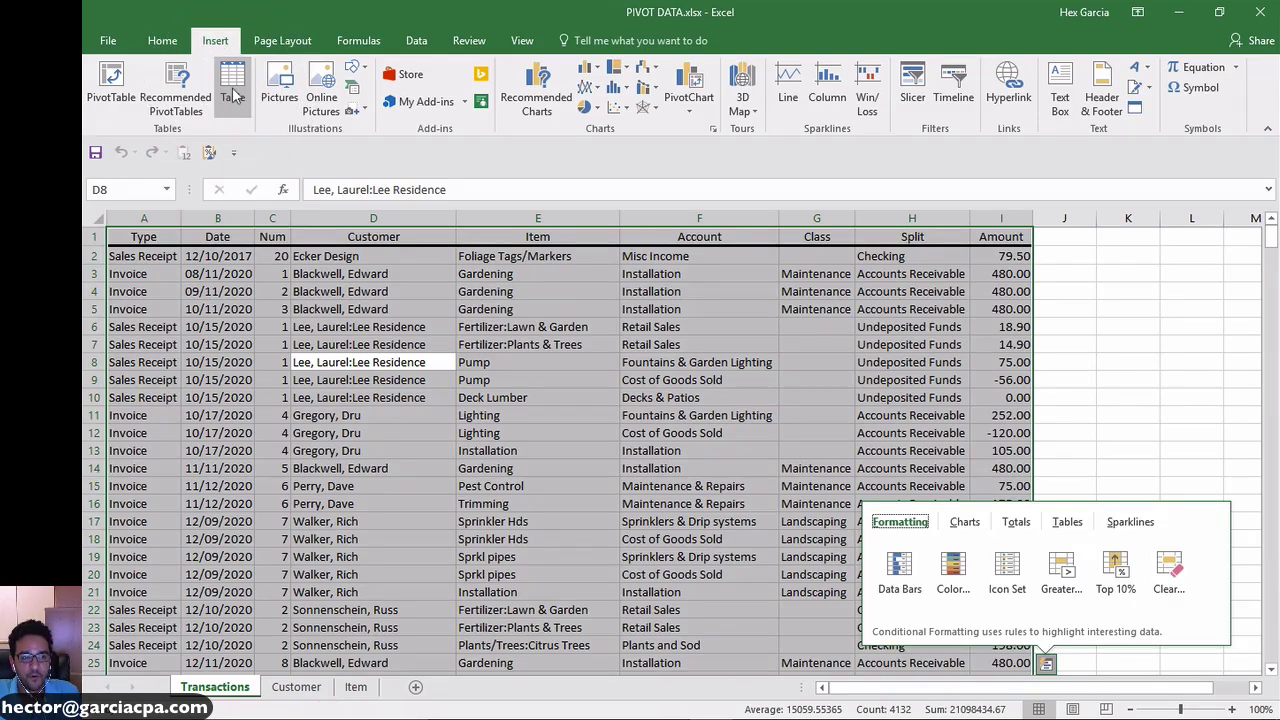
pyautogui.click(233, 95)
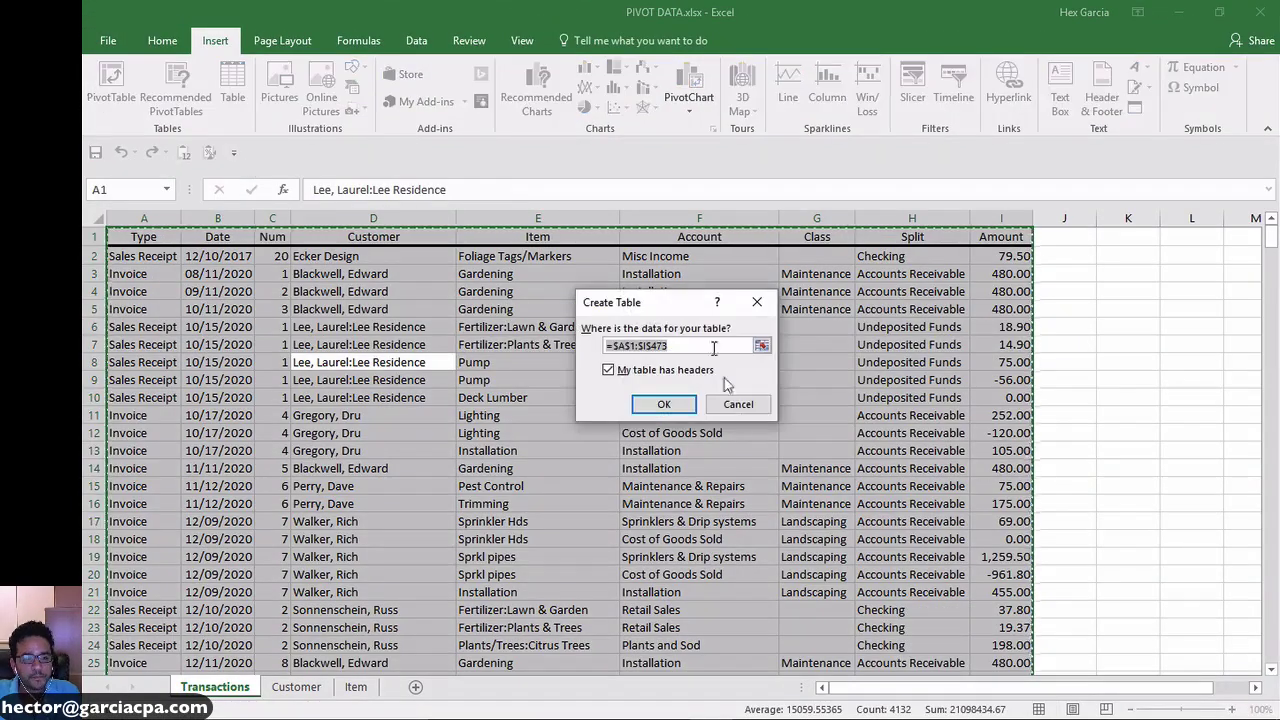
pyautogui.click(663, 404)
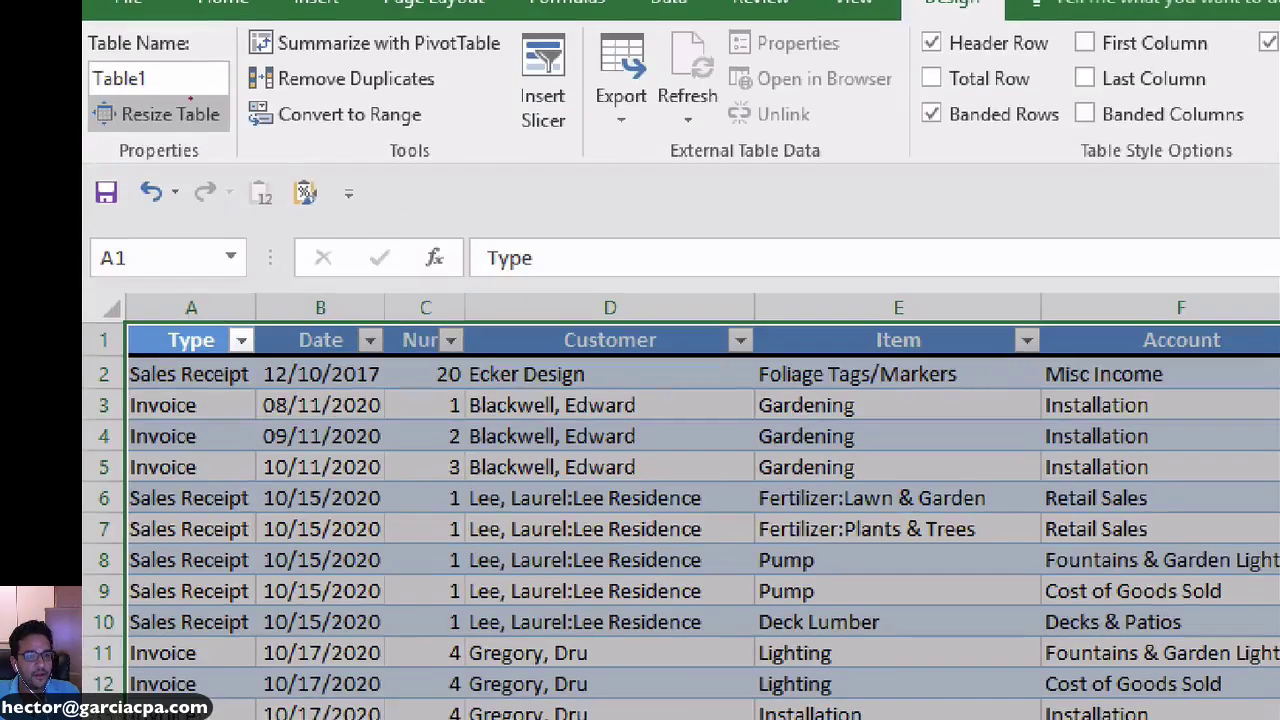
# Rename the new table from Table1 to Transactions.
pyautogui.moveTo(228, 44)
pyautogui.mouseDown()
pyautogui.moveTo(214, 26)
pyautogui.moveTo(90, 148)
pyautogui.moveTo(260, 8)
pyautogui.mouseUp()
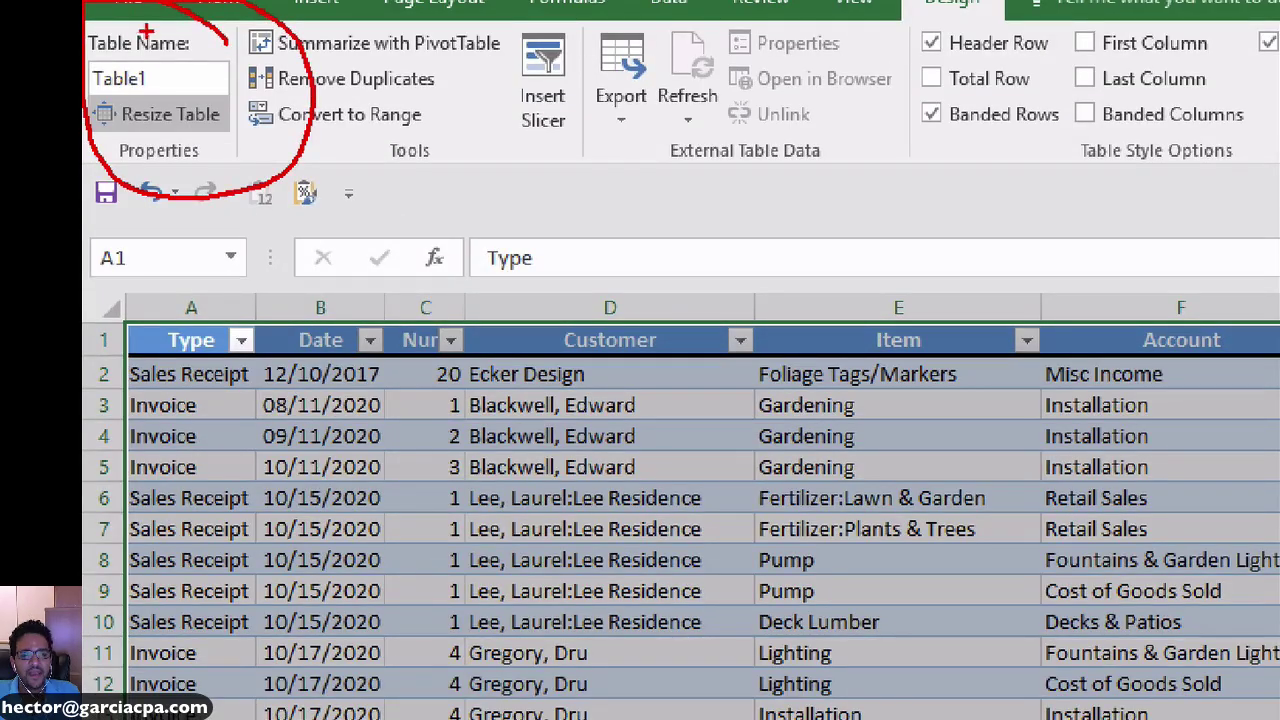
pyautogui.press('Escape')
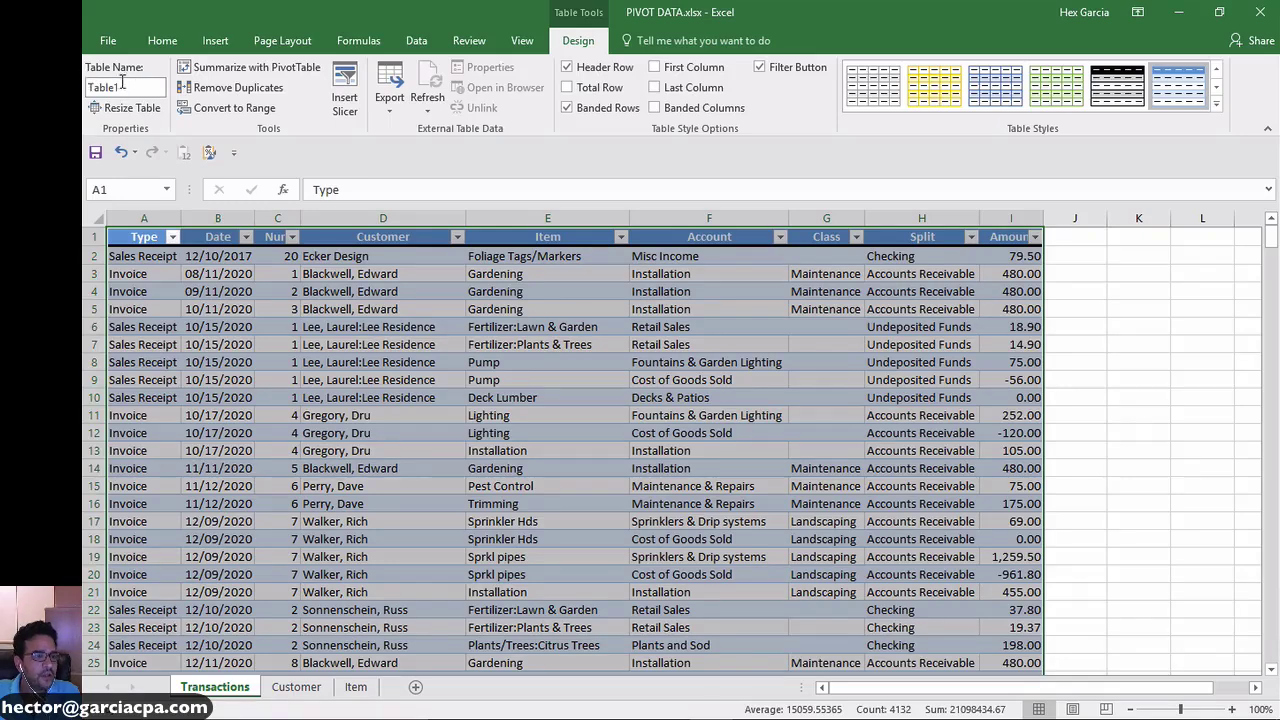
pyautogui.moveTo(122, 84); pyautogui.dragTo(86, 86)
pyautogui.write('Transactions')
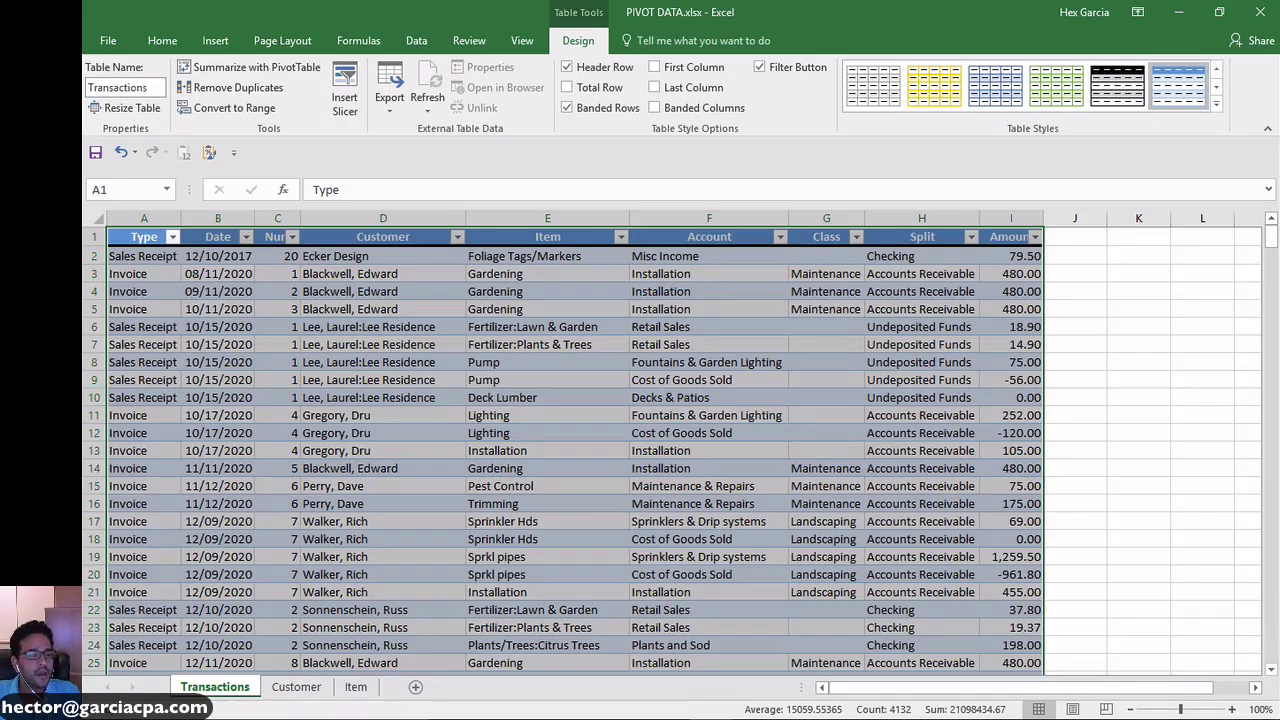
# Turn the Customer sheet's list A1:D66 into a table named Customers.
pyautogui.click(300, 690)
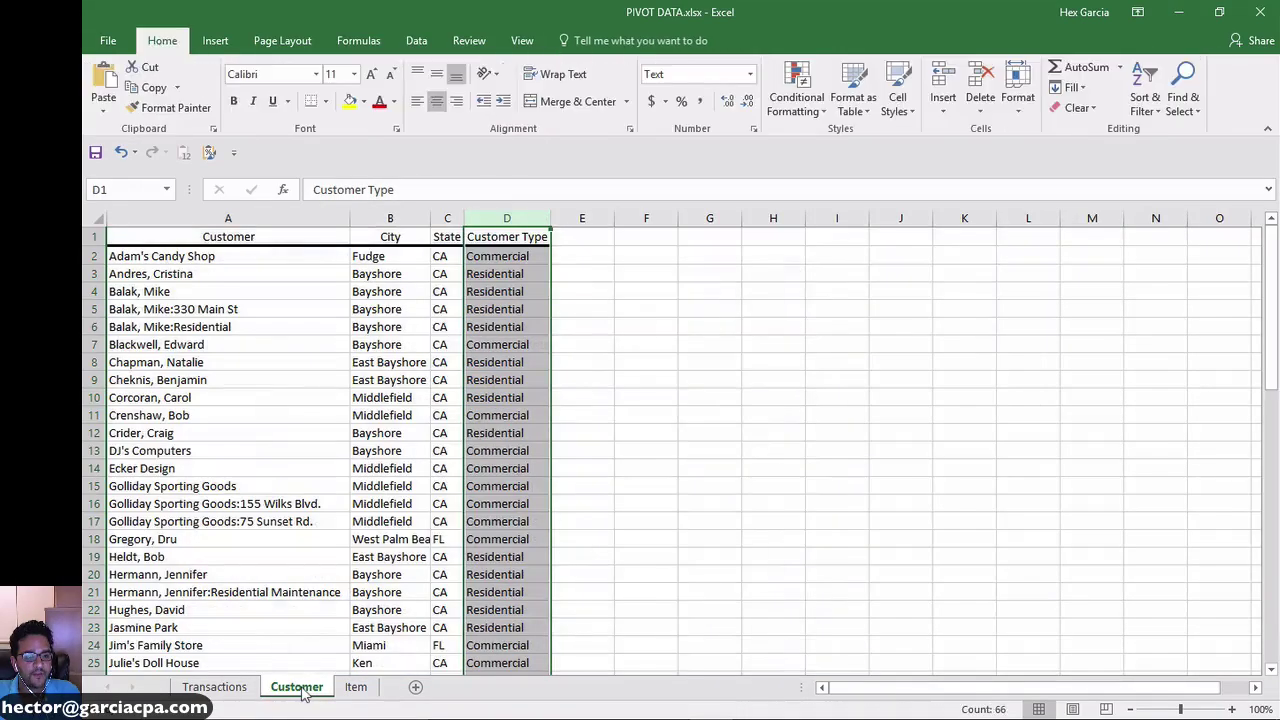
pyautogui.click(241, 344)
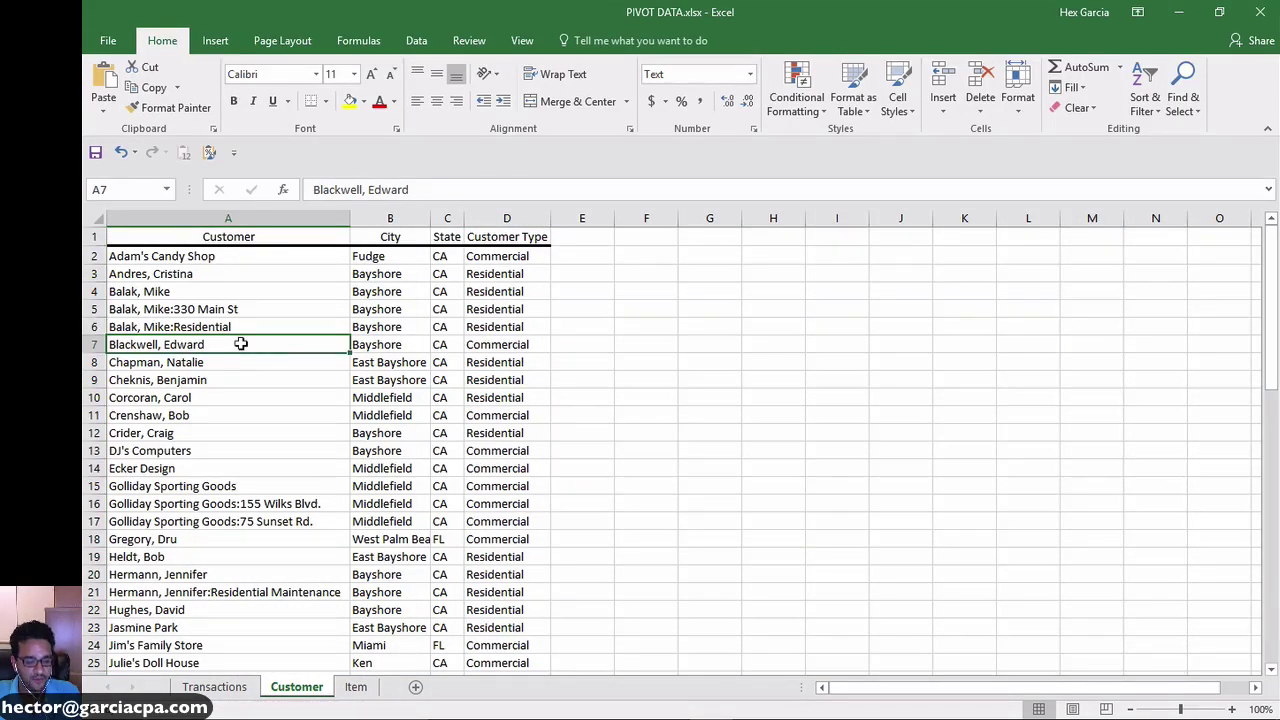
pyautogui.hotkey('ctrl', 'a')
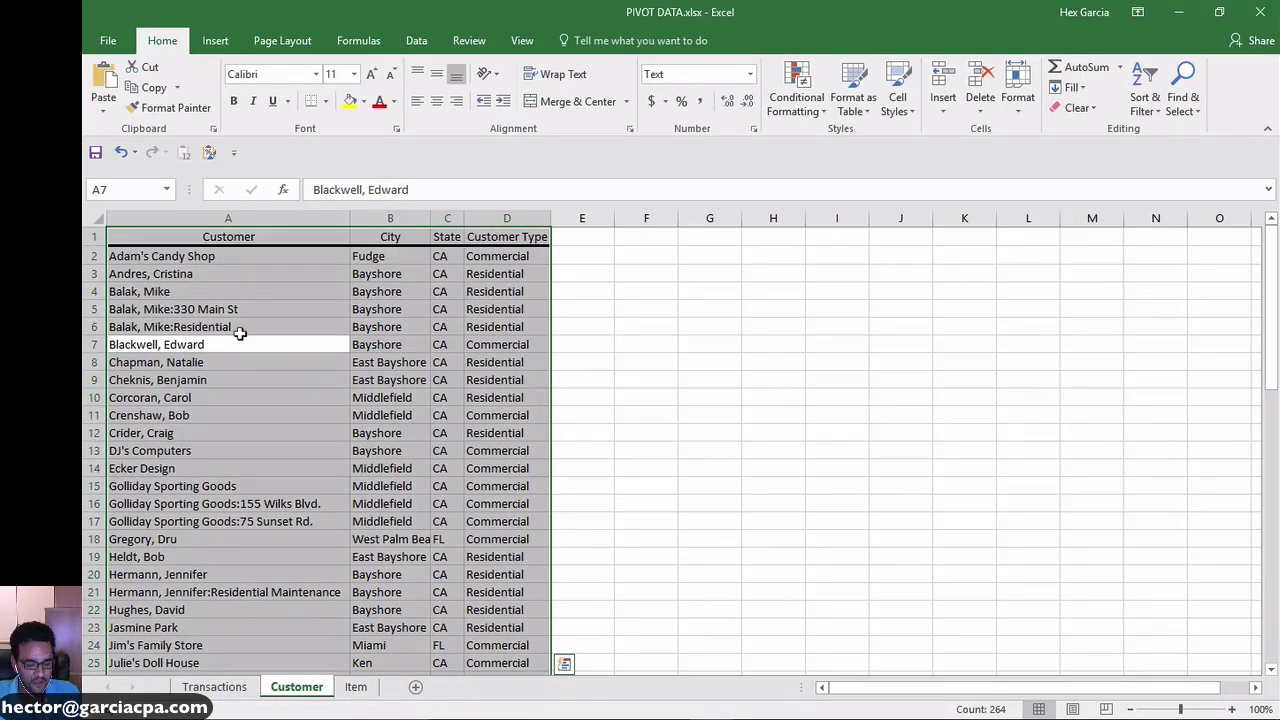
pyautogui.hotkey('ctrl', 't')
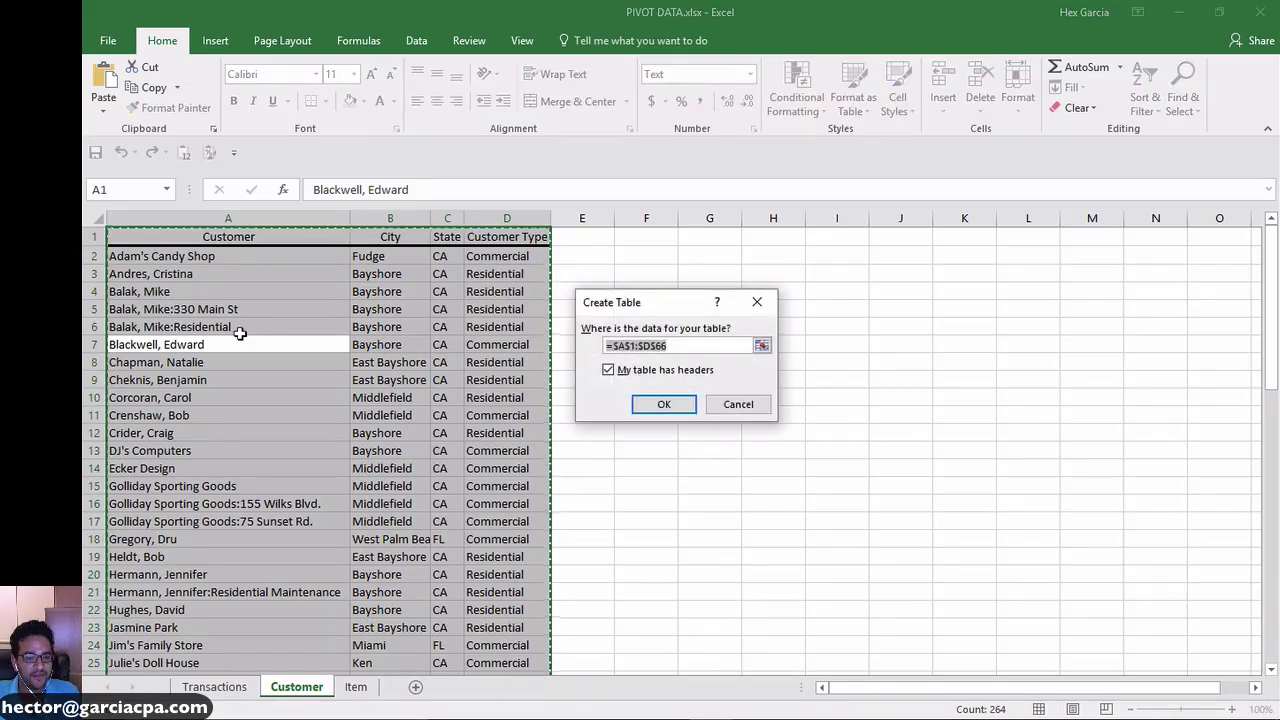
pyautogui.click(667, 410)
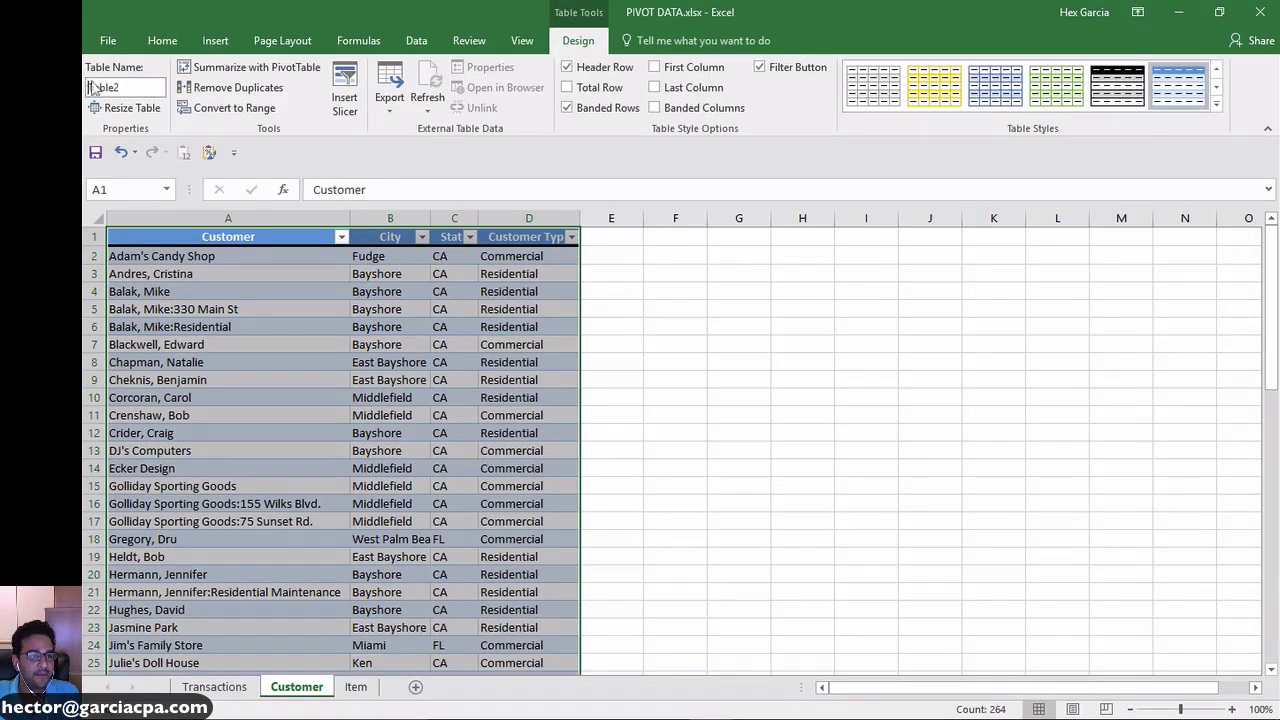
pyautogui.moveTo(140, 88); pyautogui.dragTo(86, 84)
pyautogui.write('Custo')
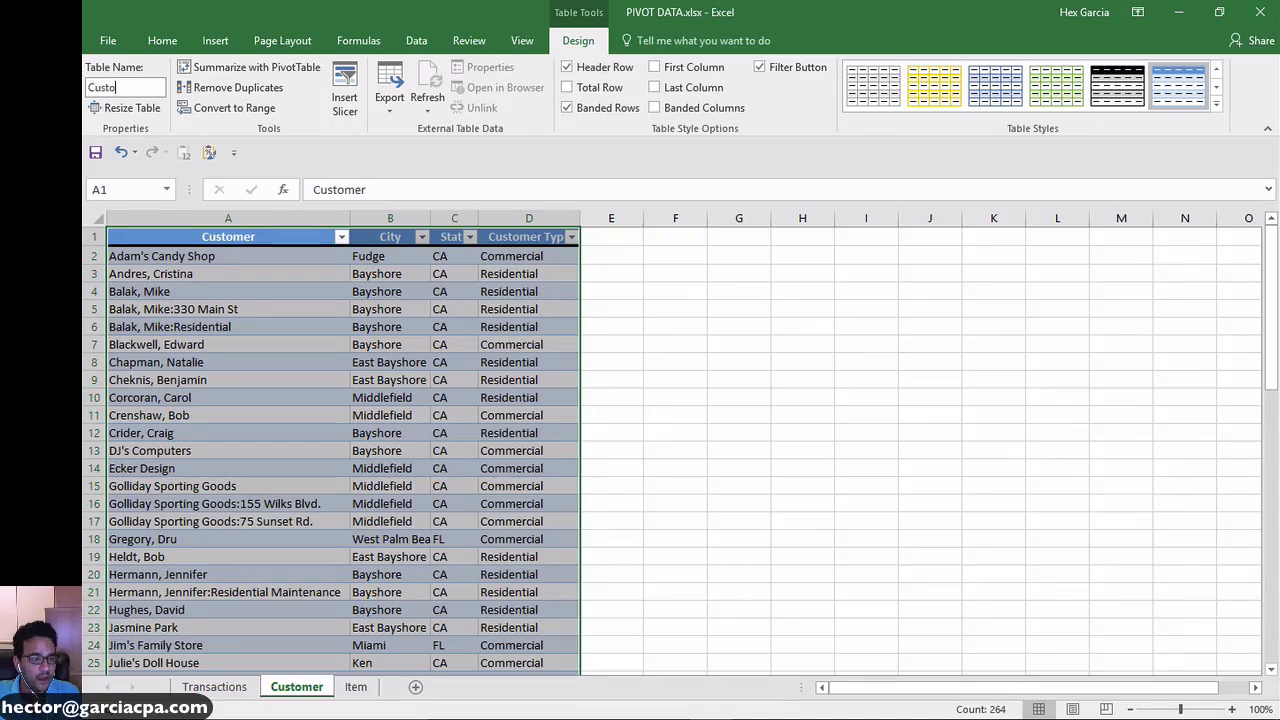
pyautogui.write('mers')
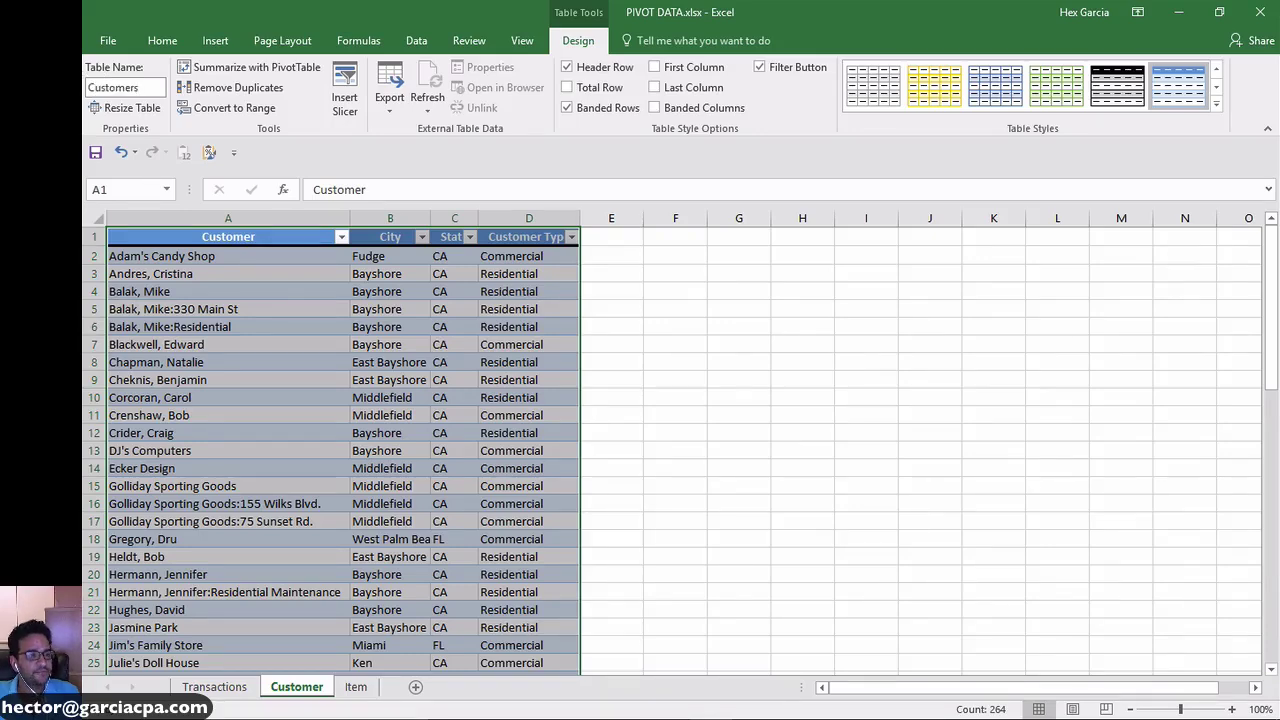
pyautogui.click(230, 690)
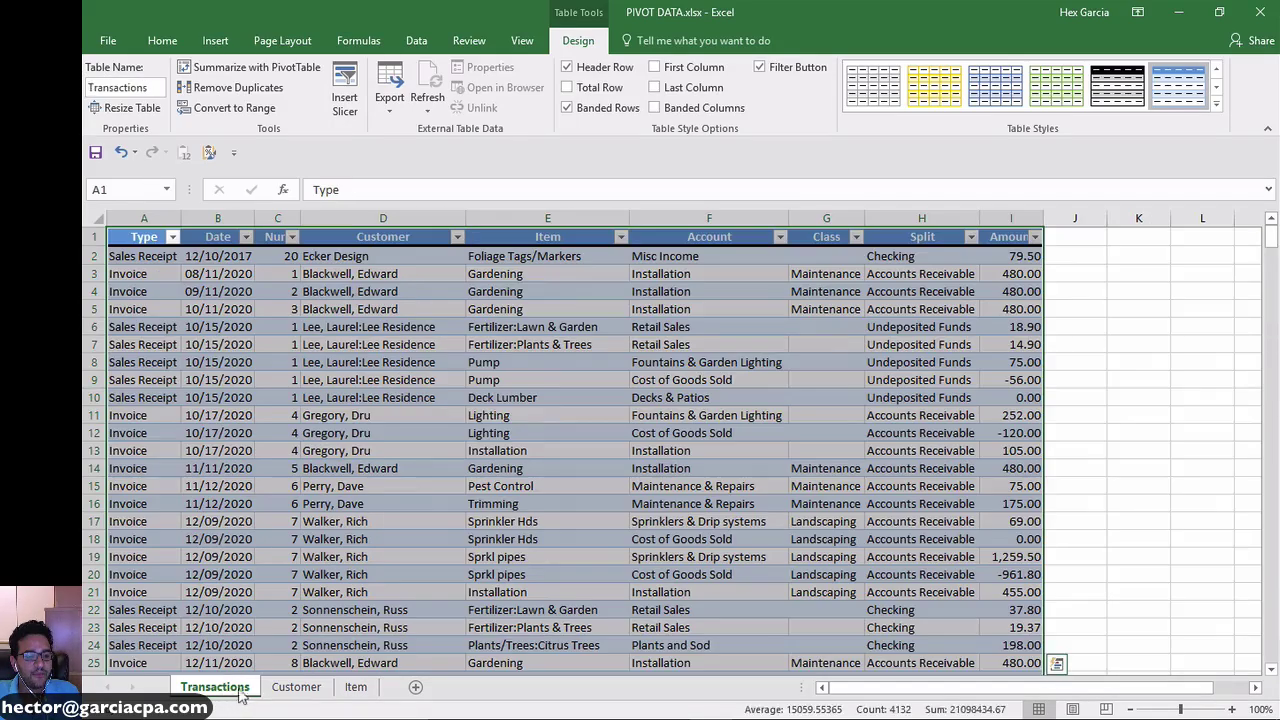
# Create a PivotTable from the Transactions table on a new sheet, adding the data to the Data Model.
pyautogui.click(296, 687)
pyautogui.click(215, 688)
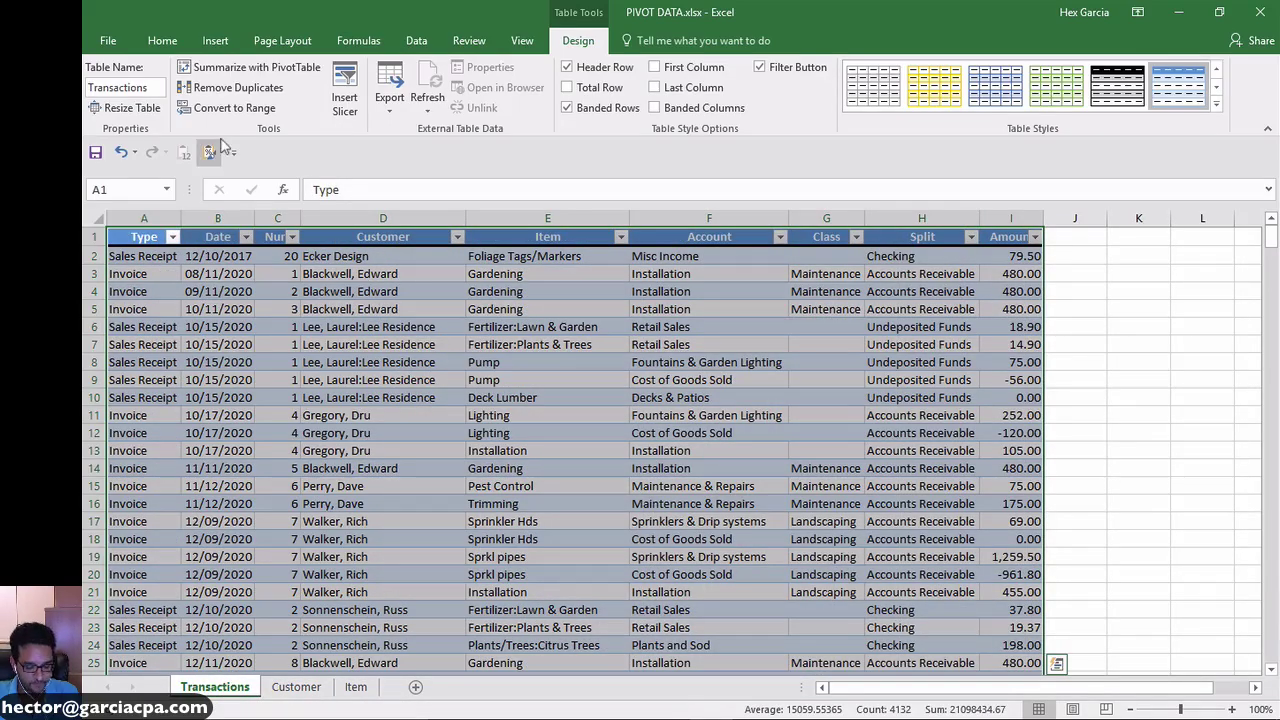
pyautogui.press('alt')
pyautogui.press('n')
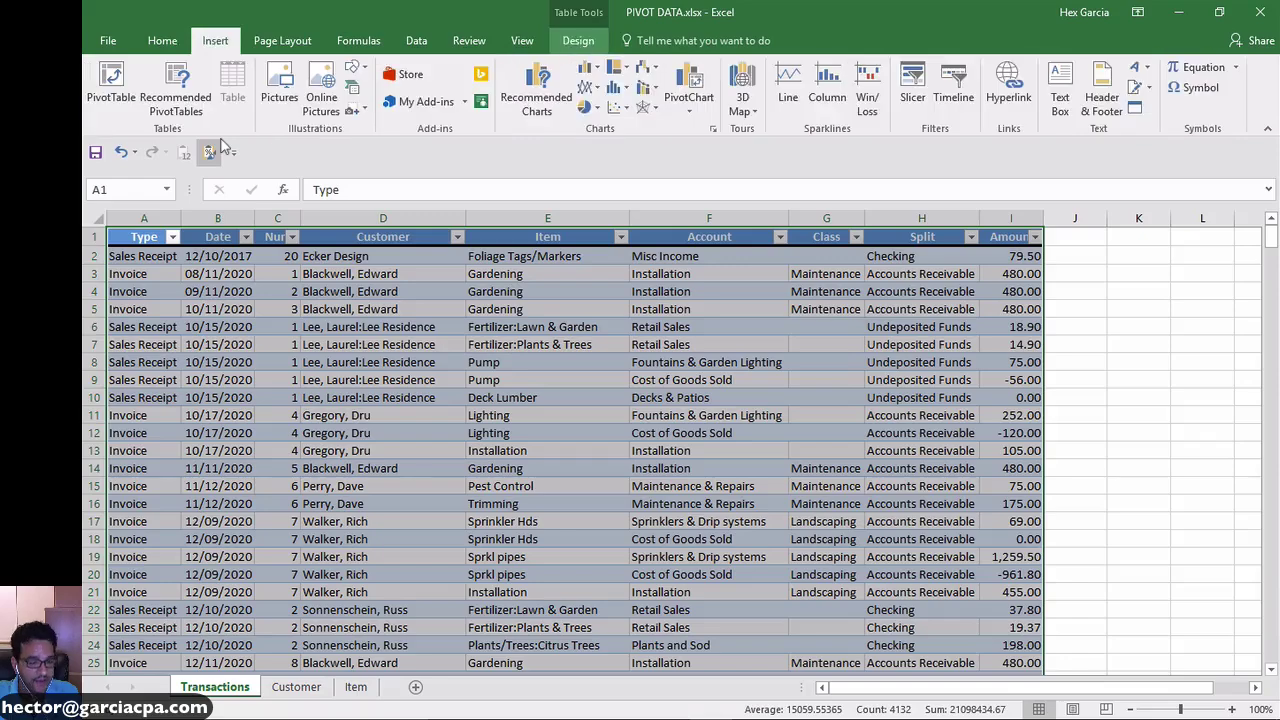
pyautogui.press('v')
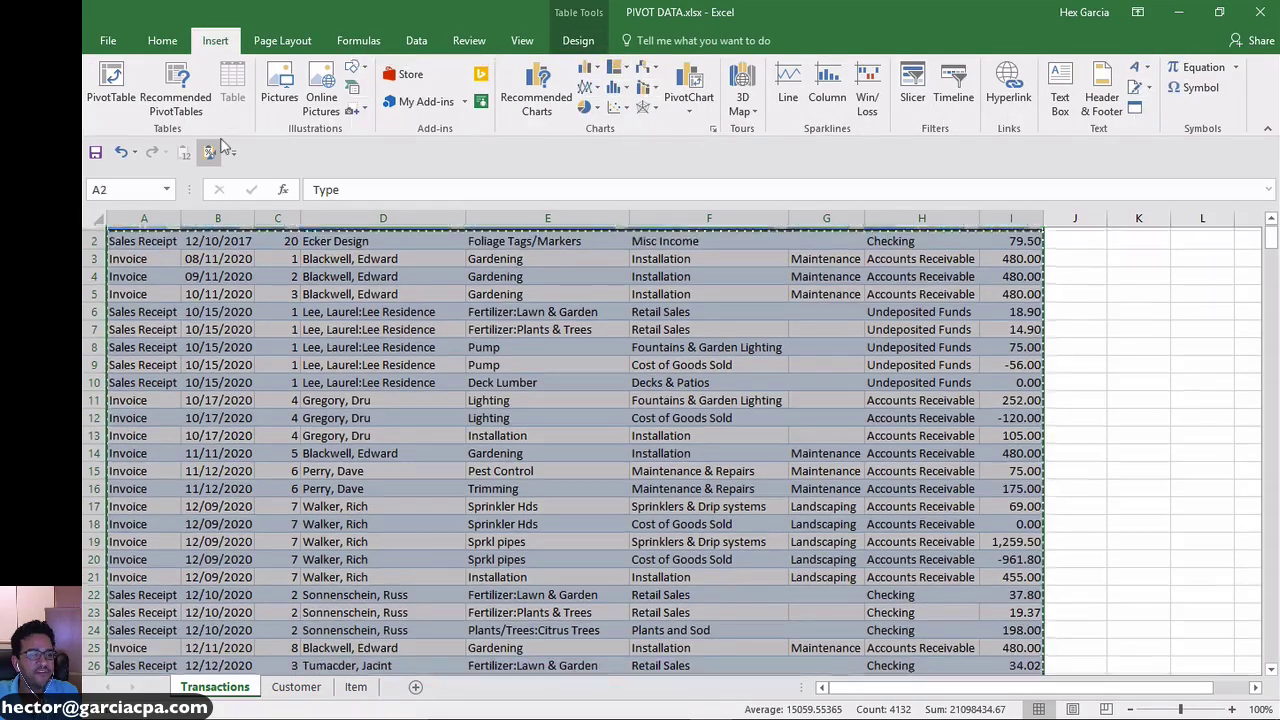
pyautogui.moveTo(610, 216); pyautogui.dragTo(574, 218)
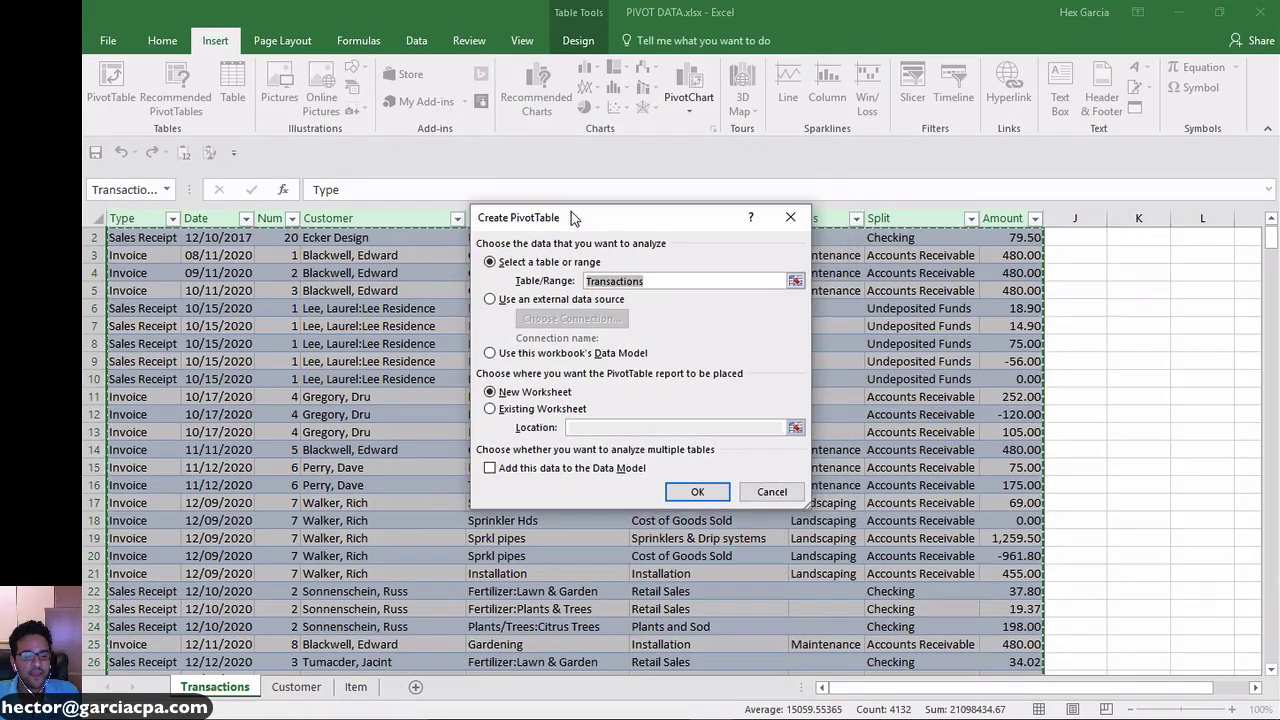
pyautogui.click(551, 470)
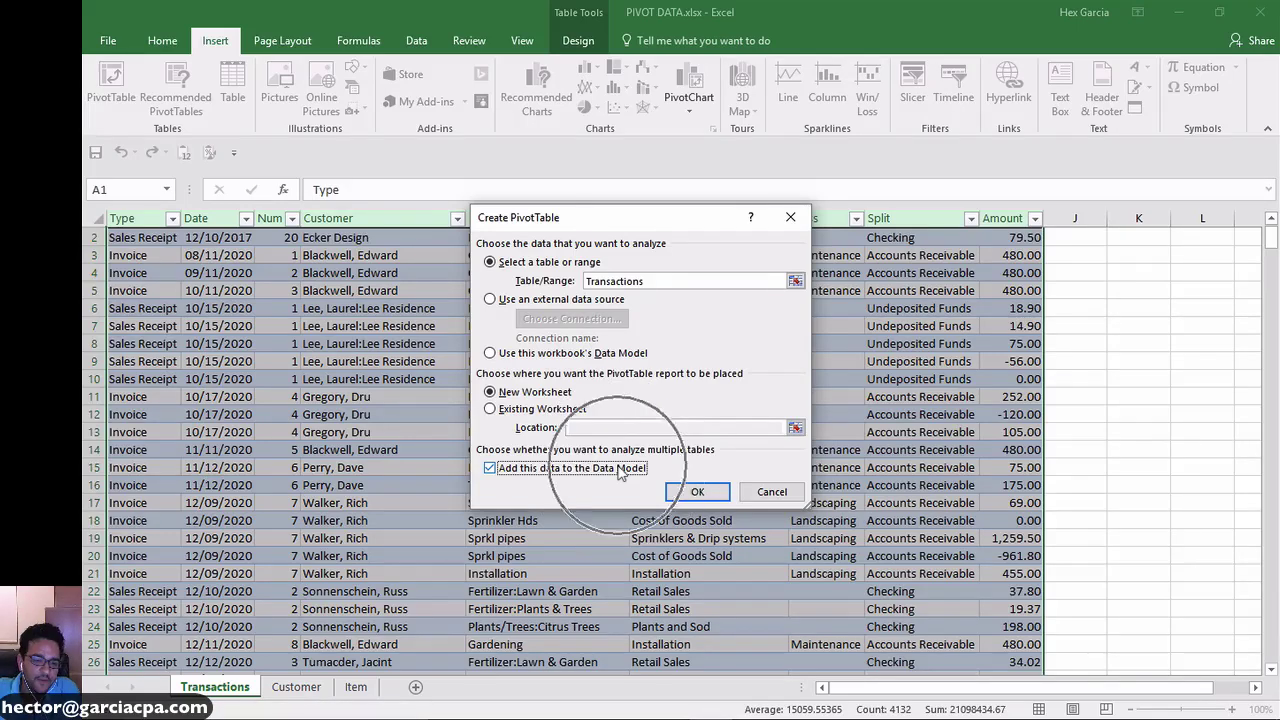
pyautogui.click(693, 494)
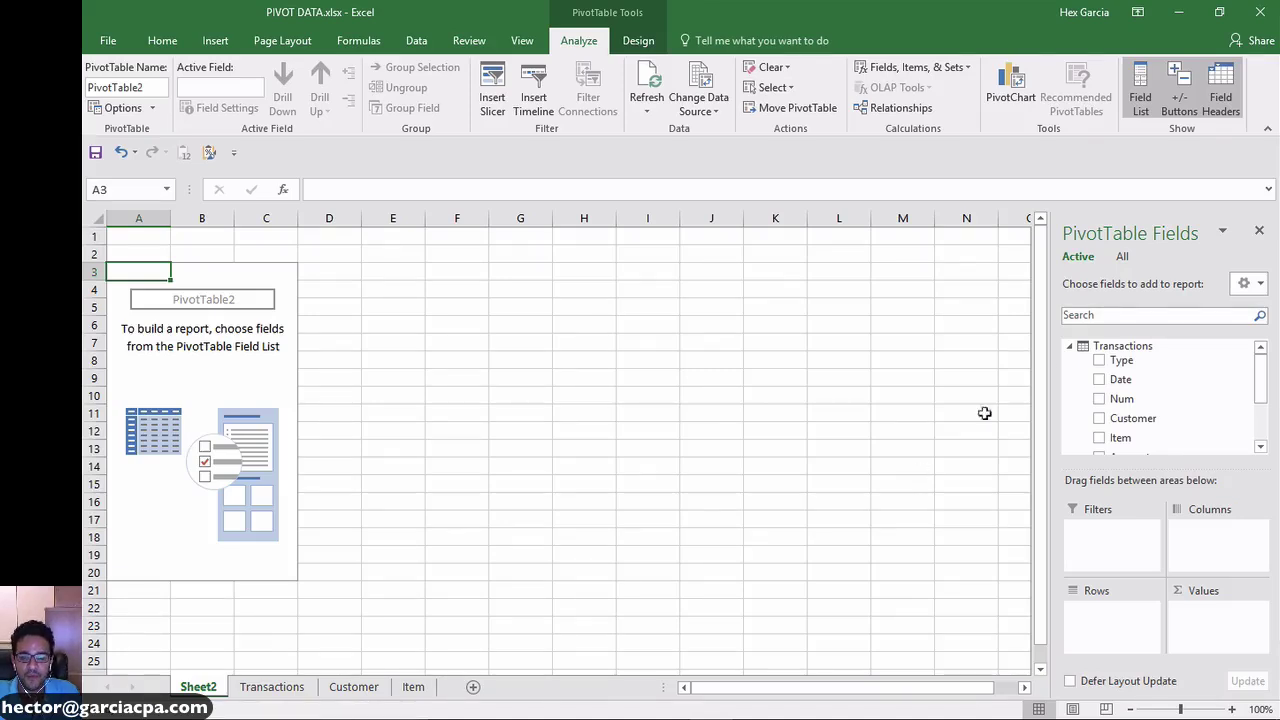
# Under All in PivotTable Fields, set the Customers table to Show in Active Tab.
pyautogui.click(1123, 257)
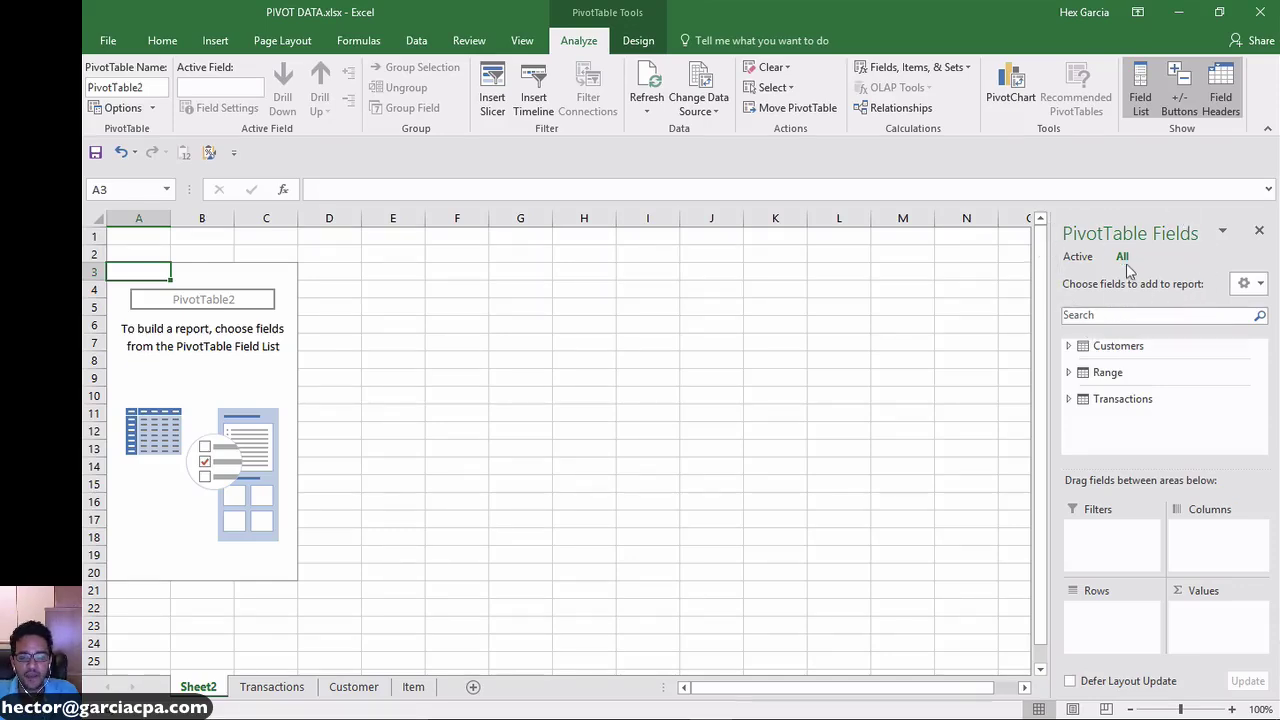
pyautogui.click(1120, 347)
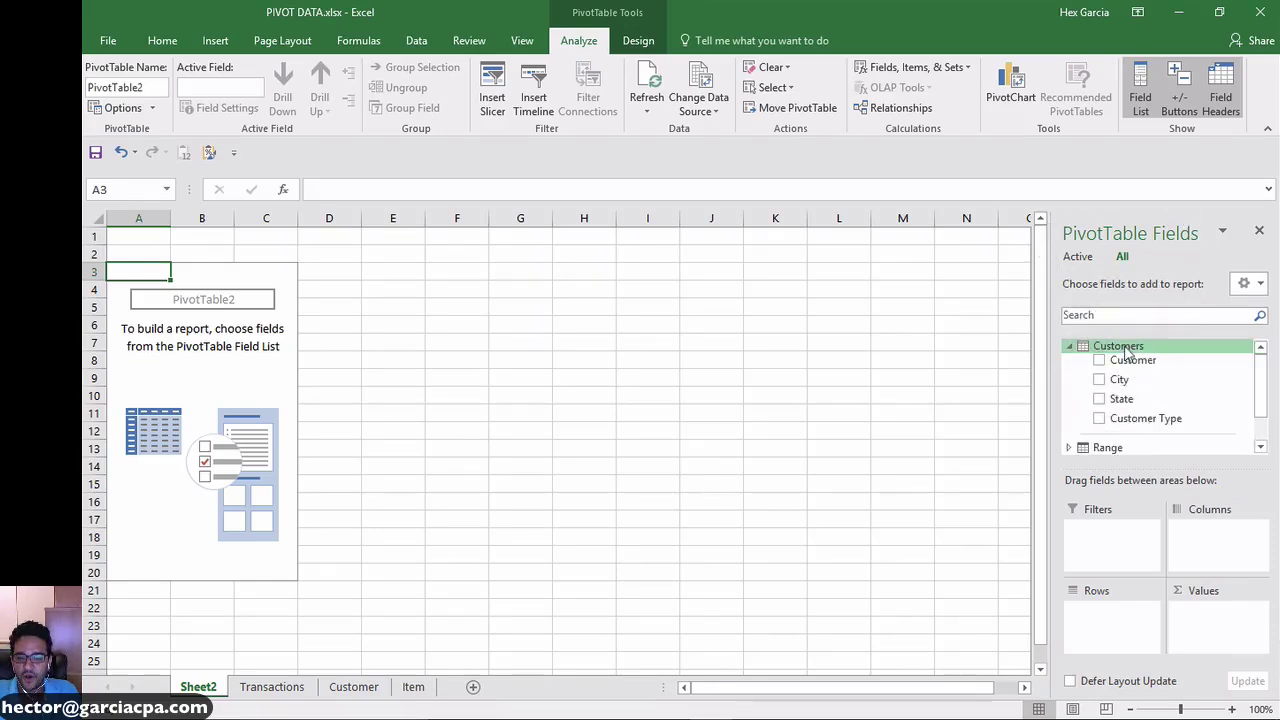
pyautogui.click(355, 687)
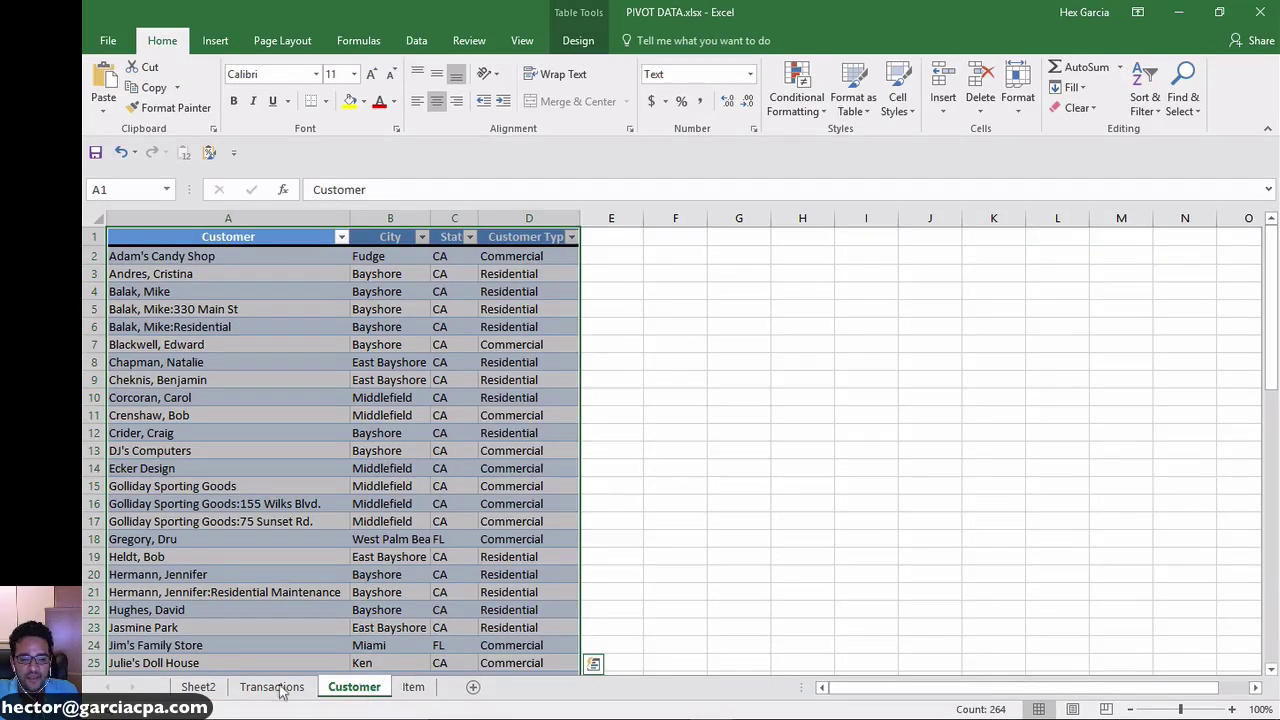
pyautogui.click(198, 687)
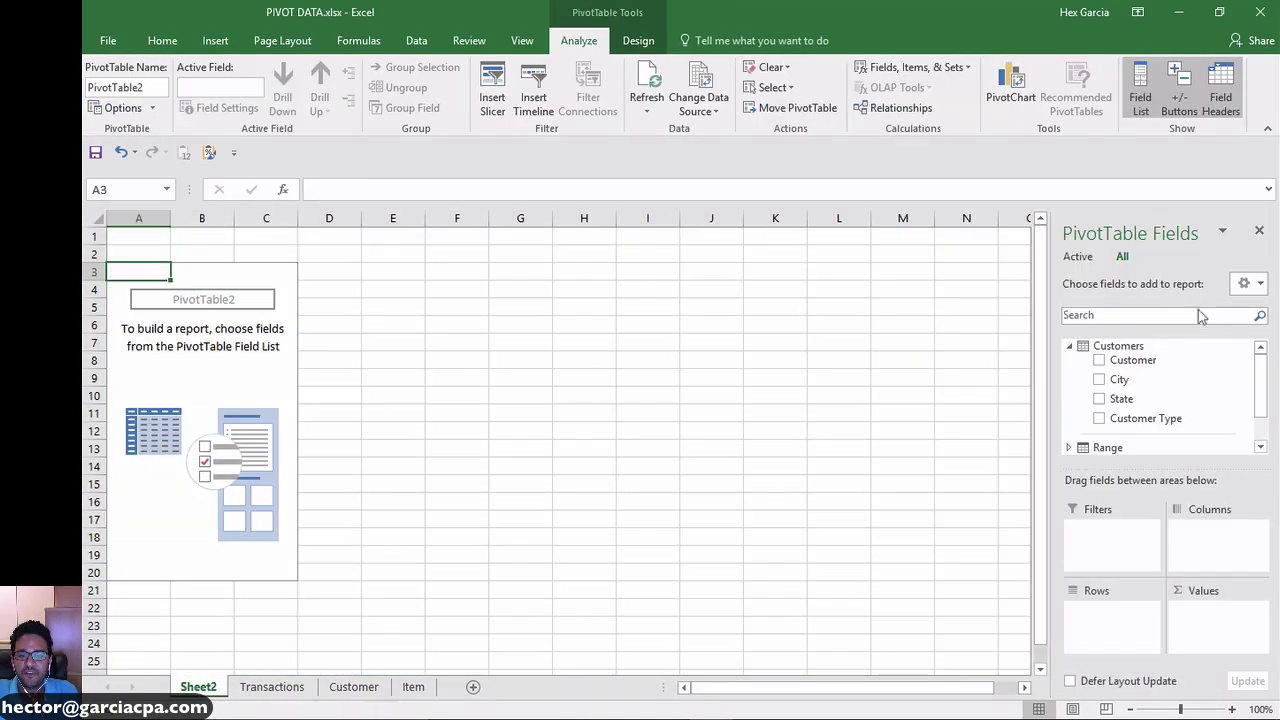
pyautogui.click(1122, 257)
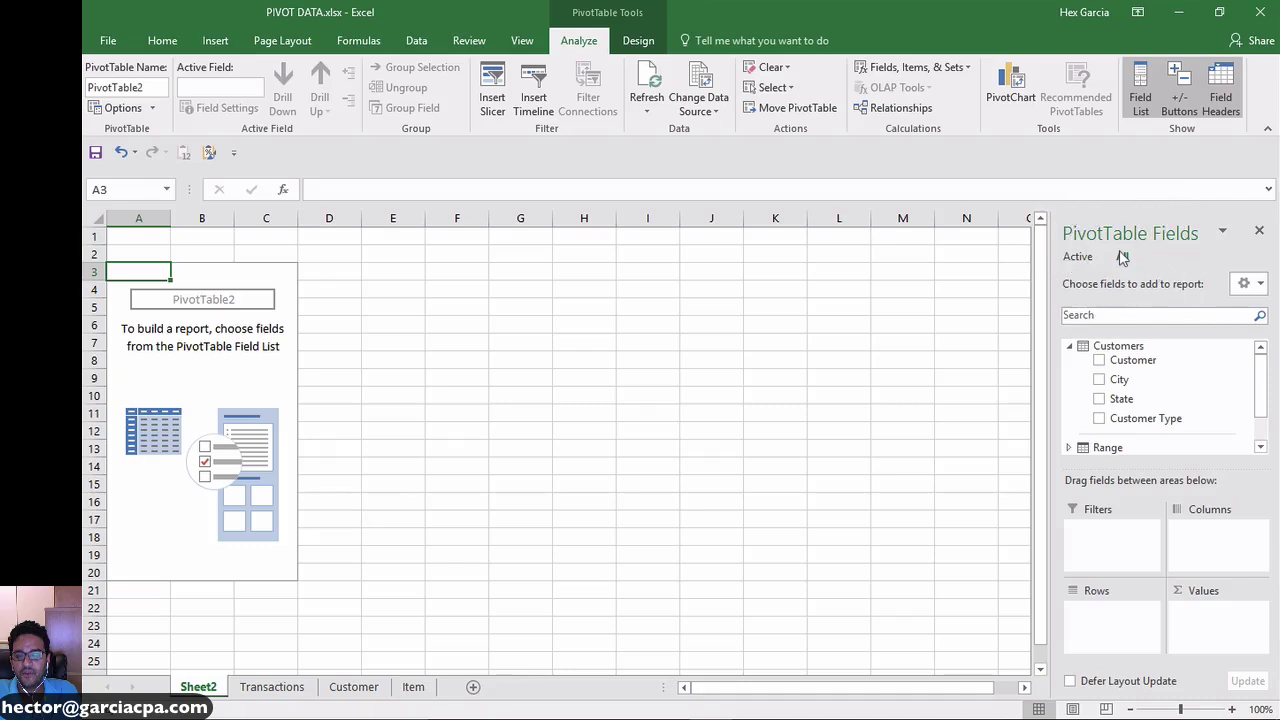
pyautogui.rightClick(1136, 348)
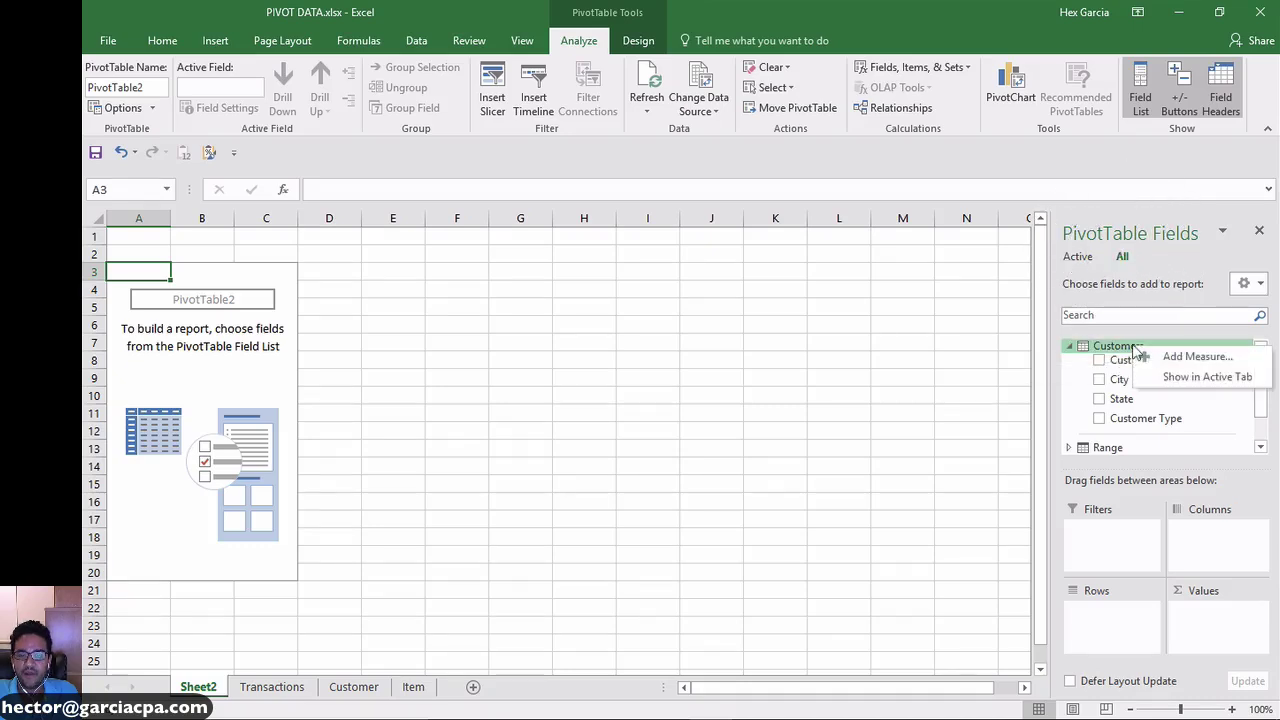
pyautogui.click(1200, 385)
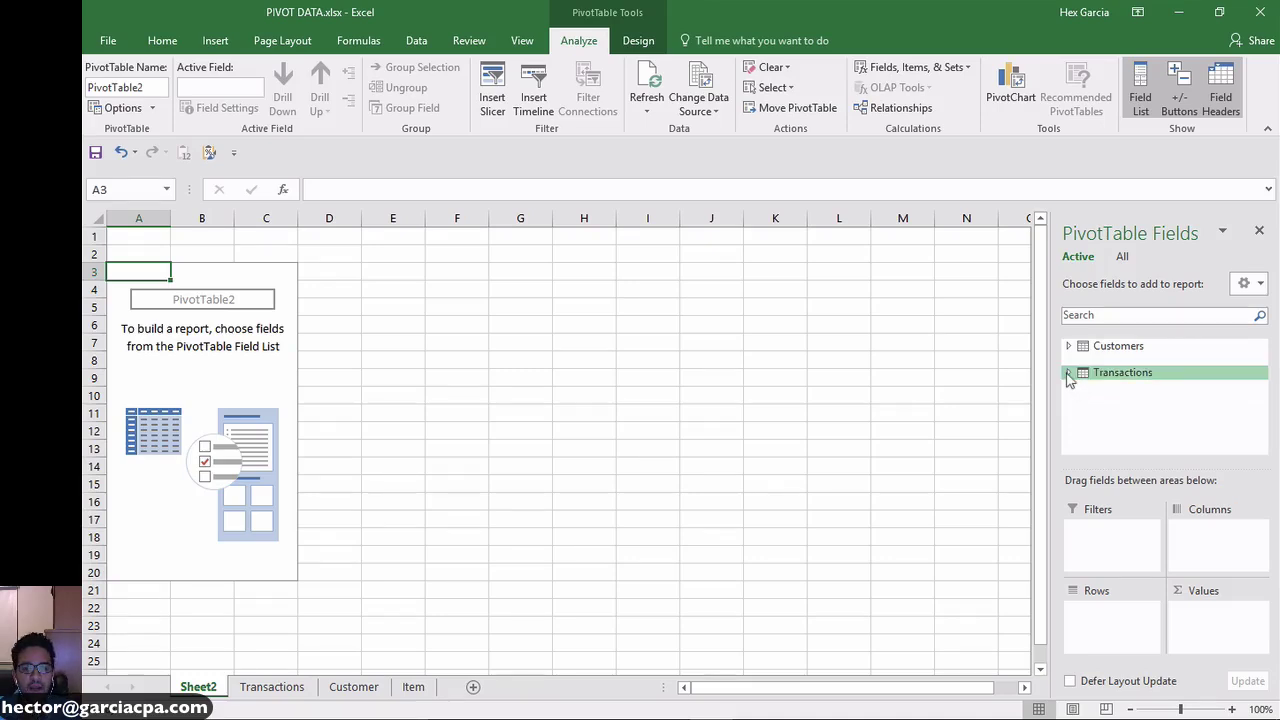
# From the Transactions table, add Customer to Rows and Sum of Amount to Values.
pyautogui.click(1068, 374)
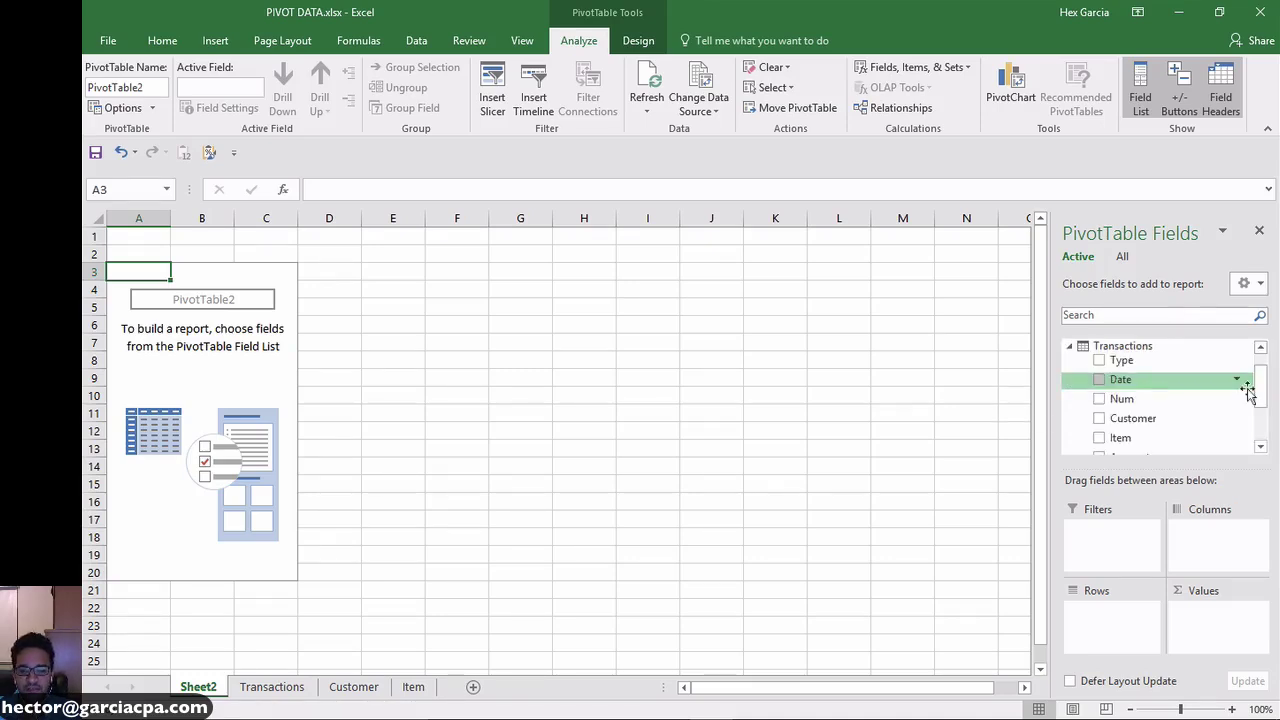
pyautogui.moveTo(1150, 421); pyautogui.dragTo(1120, 612)
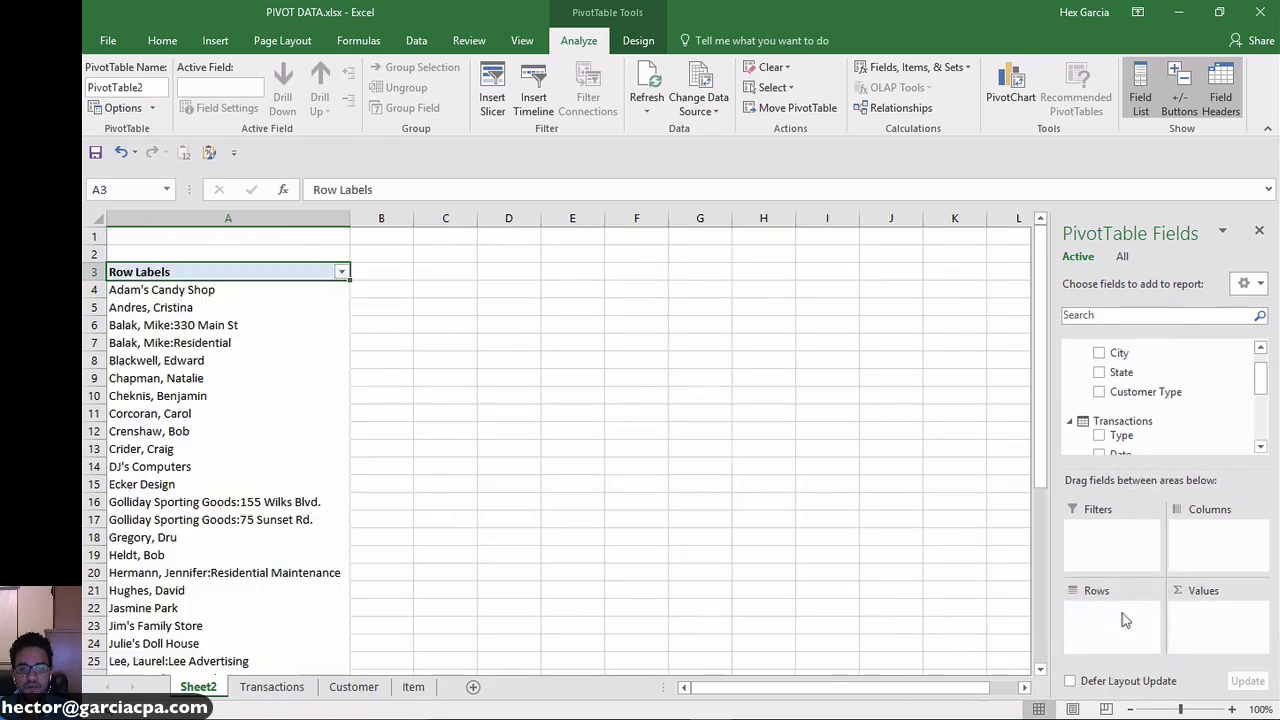
pyautogui.moveTo(1264, 393); pyautogui.dragTo(1262, 428)
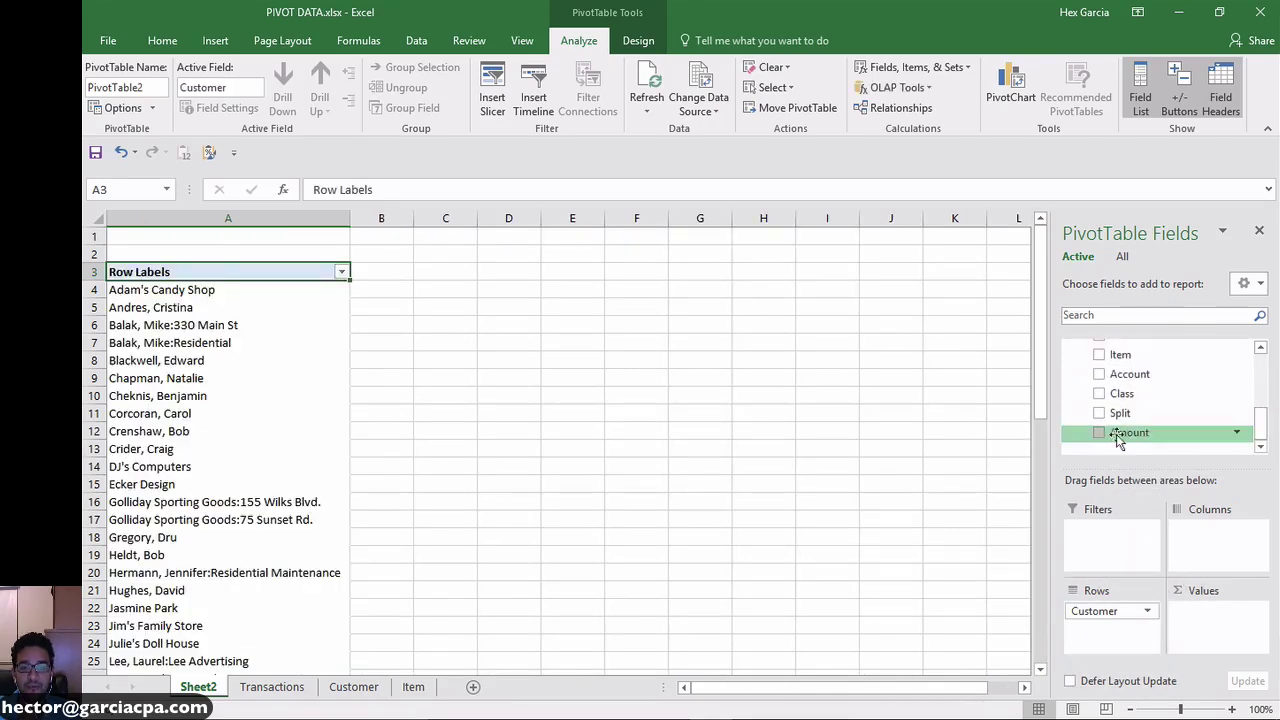
pyautogui.moveTo(1128, 432); pyautogui.dragTo(1210, 620)
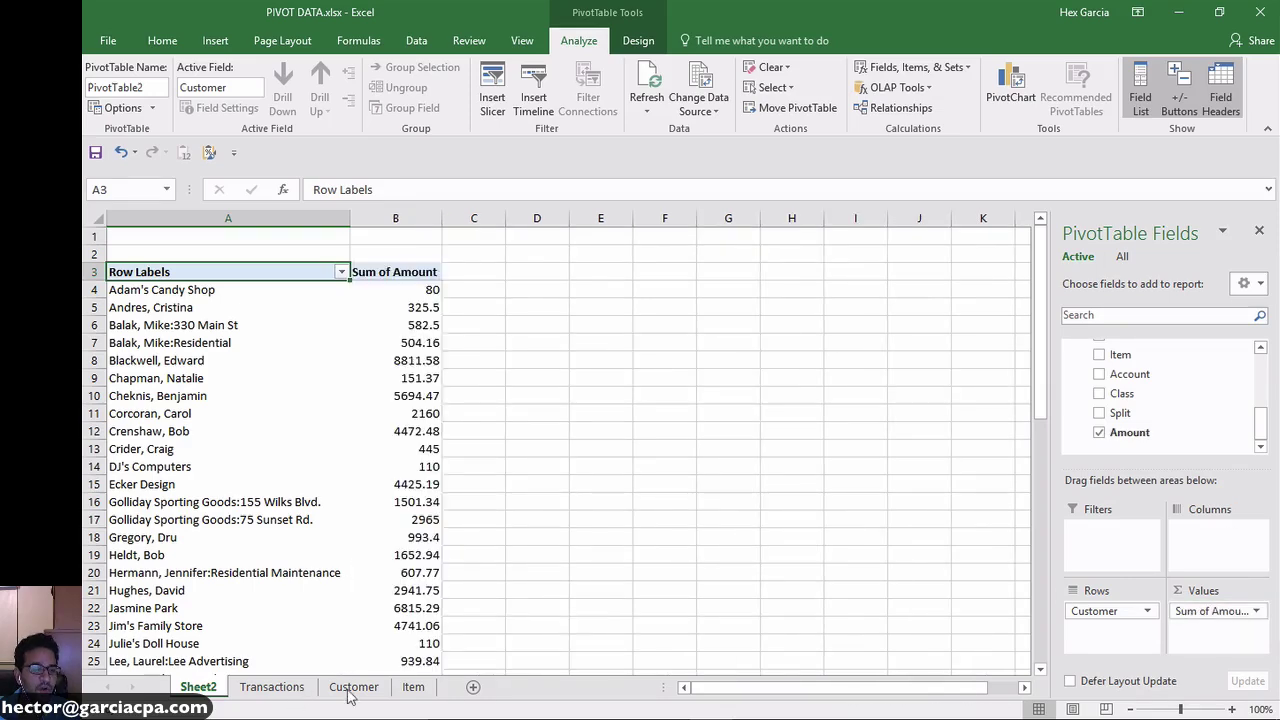
# Review the Customer sheet's City and State columns, then re-expand the Customers field list.
pyautogui.click(352, 688)
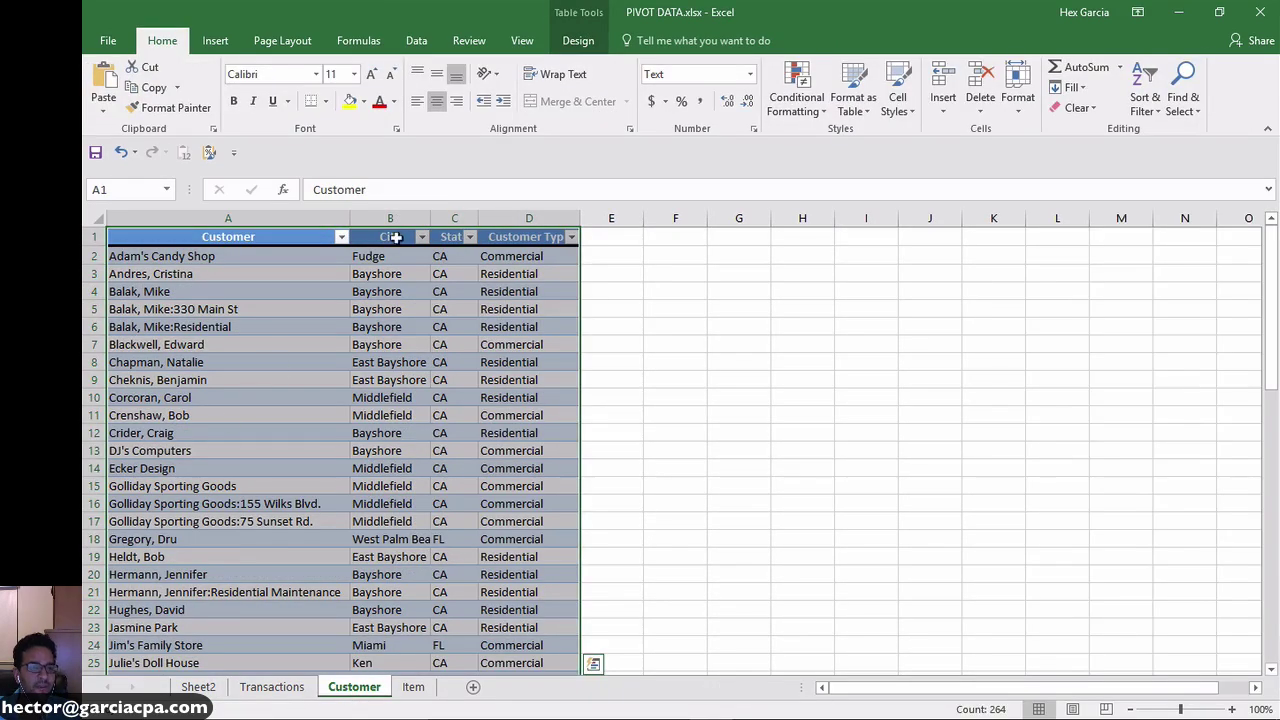
pyautogui.click(452, 218)
pyautogui.click(399, 216)
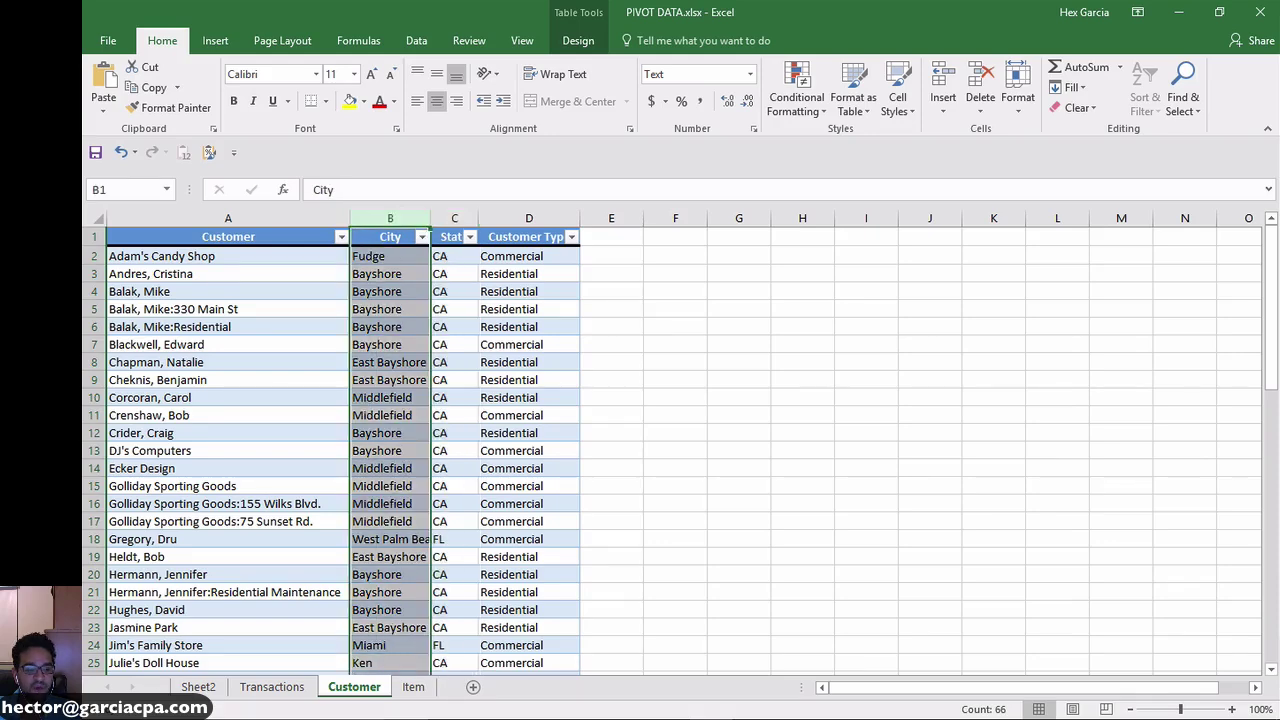
pyautogui.click(198, 687)
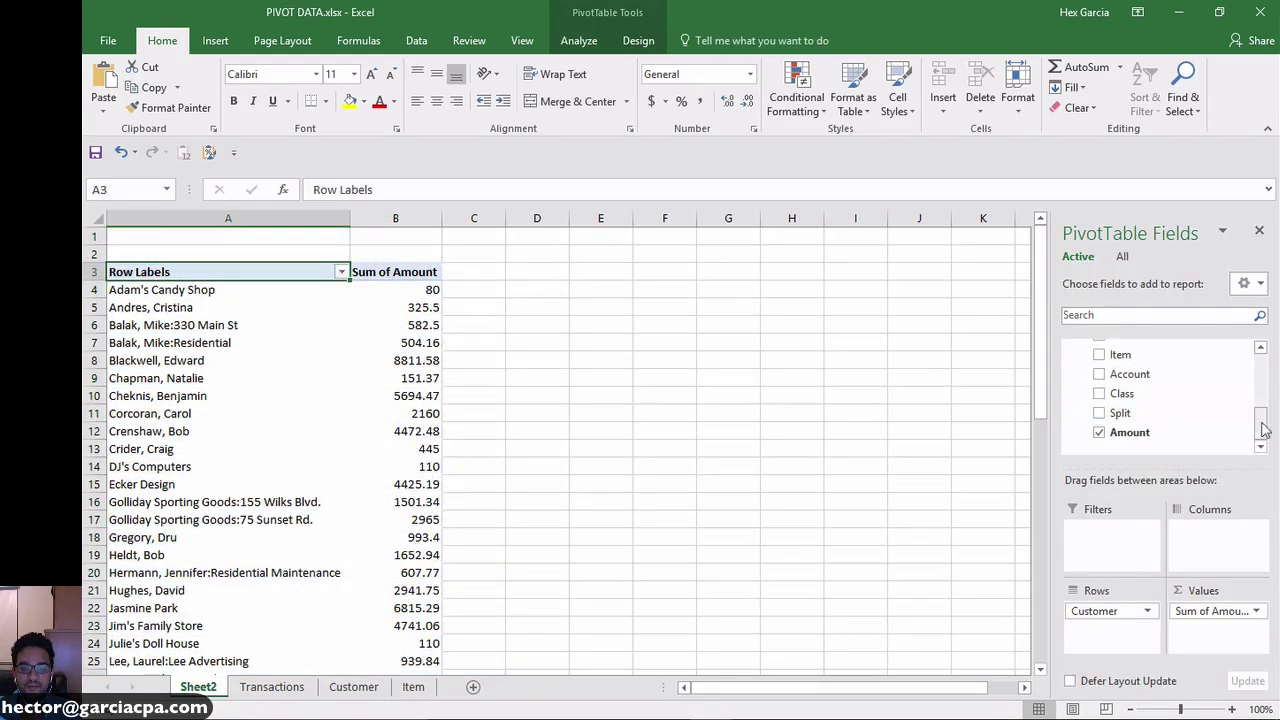
pyautogui.moveTo(1260, 426); pyautogui.dragTo(1266, 368)
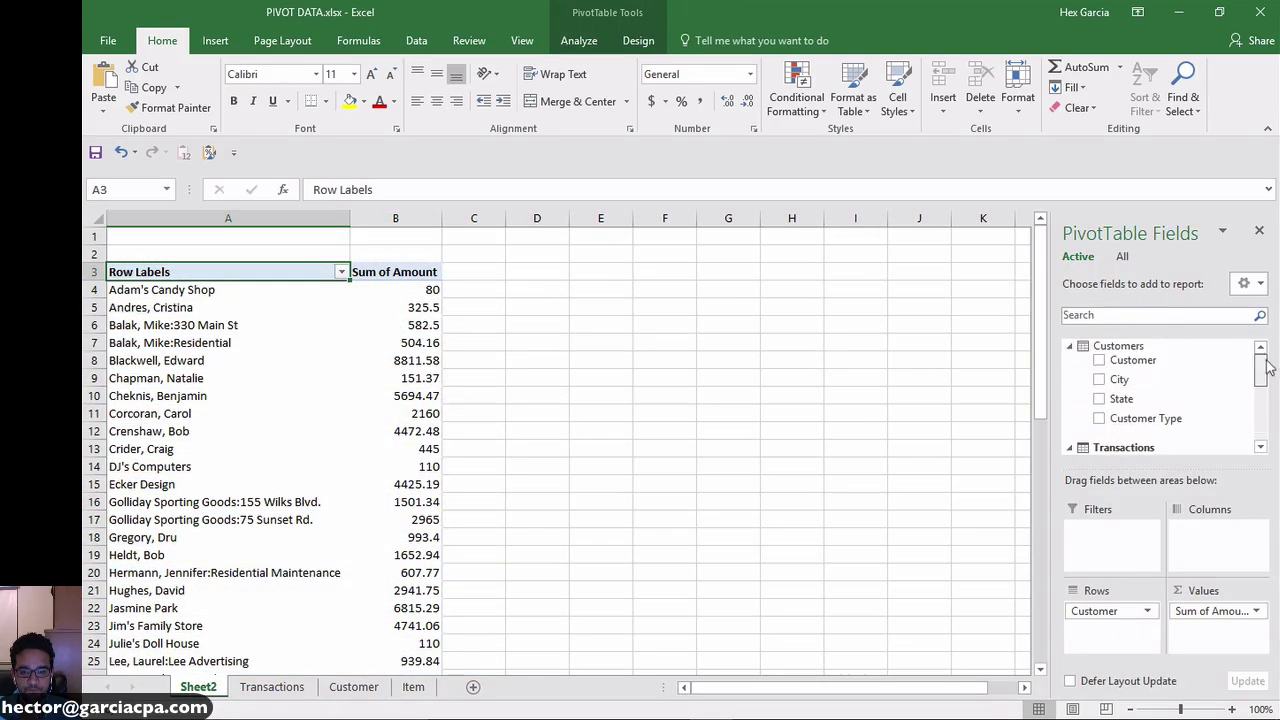
pyautogui.click(1116, 347)
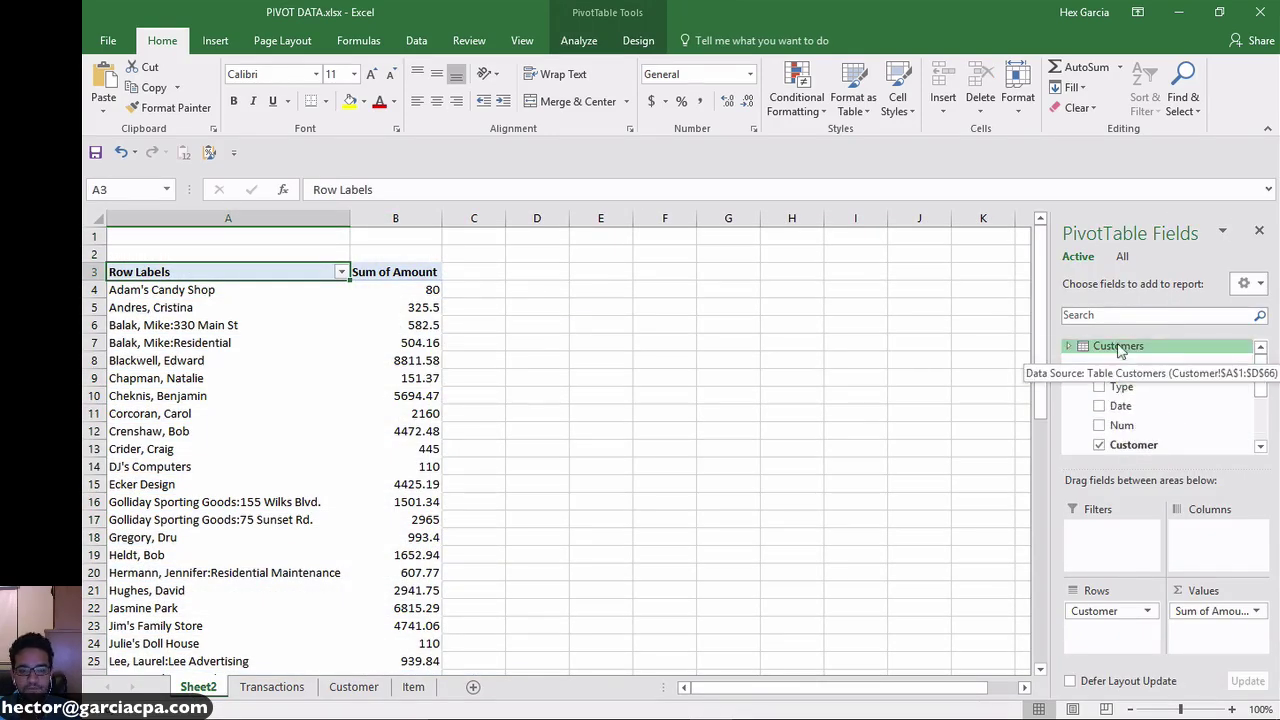
pyautogui.click(1069, 346)
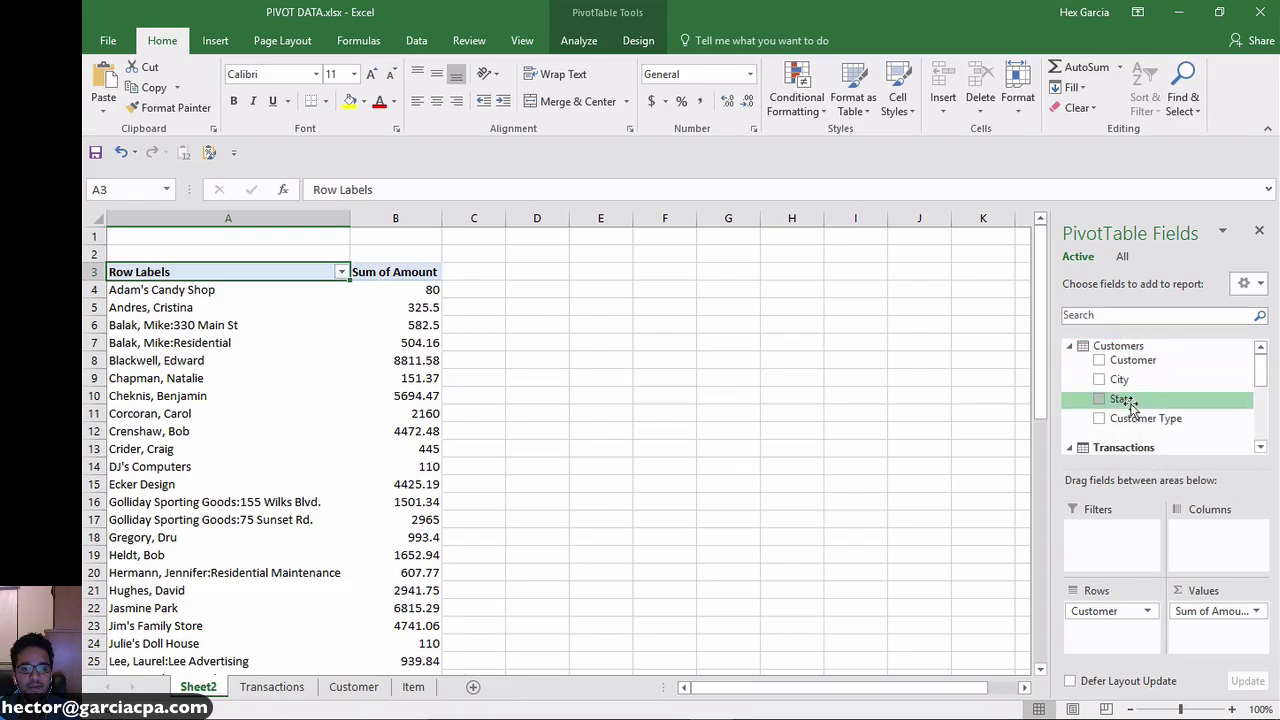
pyautogui.moveTo(1123, 400)
pyautogui.mouseDown()
pyautogui.moveTo(1138, 480)
pyautogui.moveTo(1125, 610)
pyautogui.mouseUp()
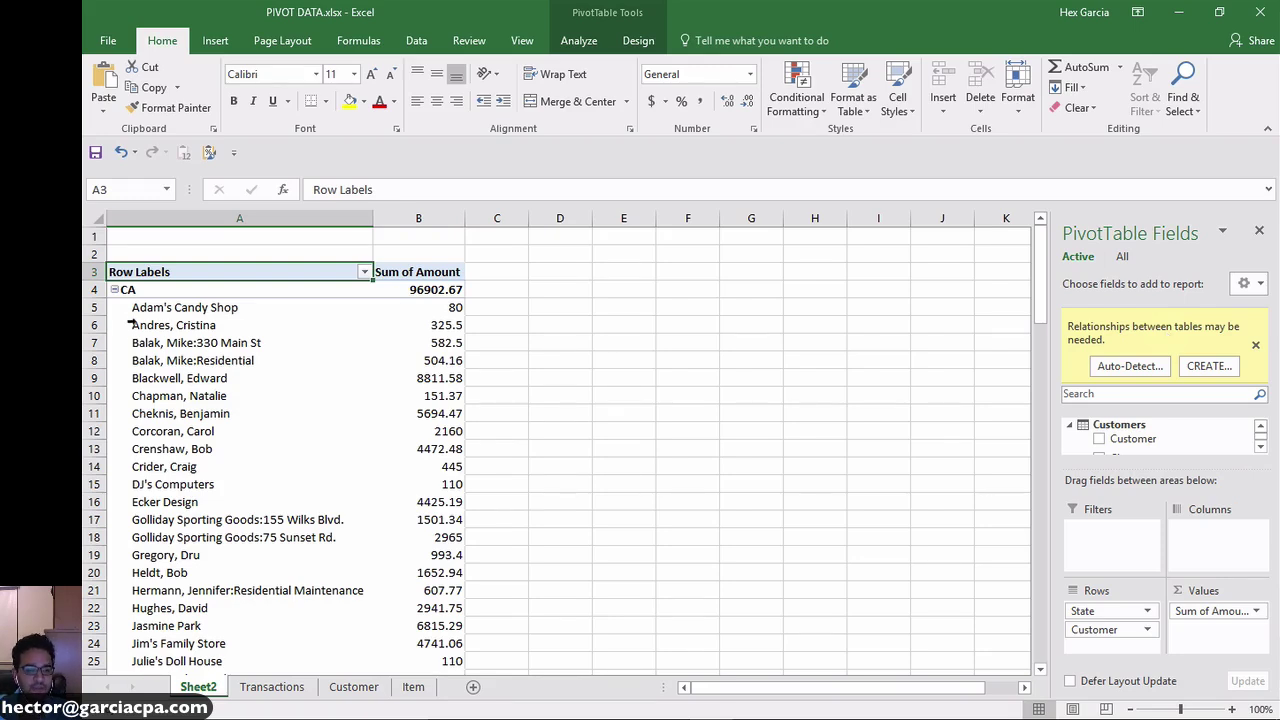
pyautogui.rightClick(149, 290)
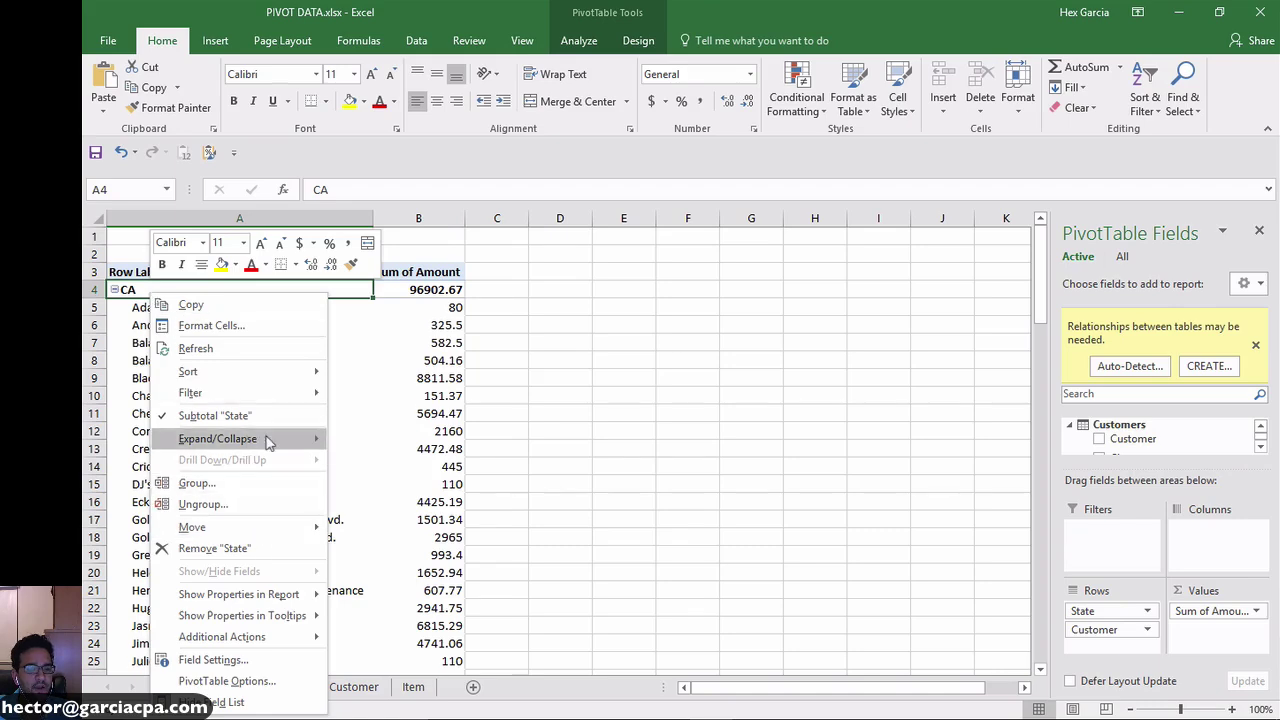
pyautogui.moveTo(268, 440)
pyautogui.click(402, 504)
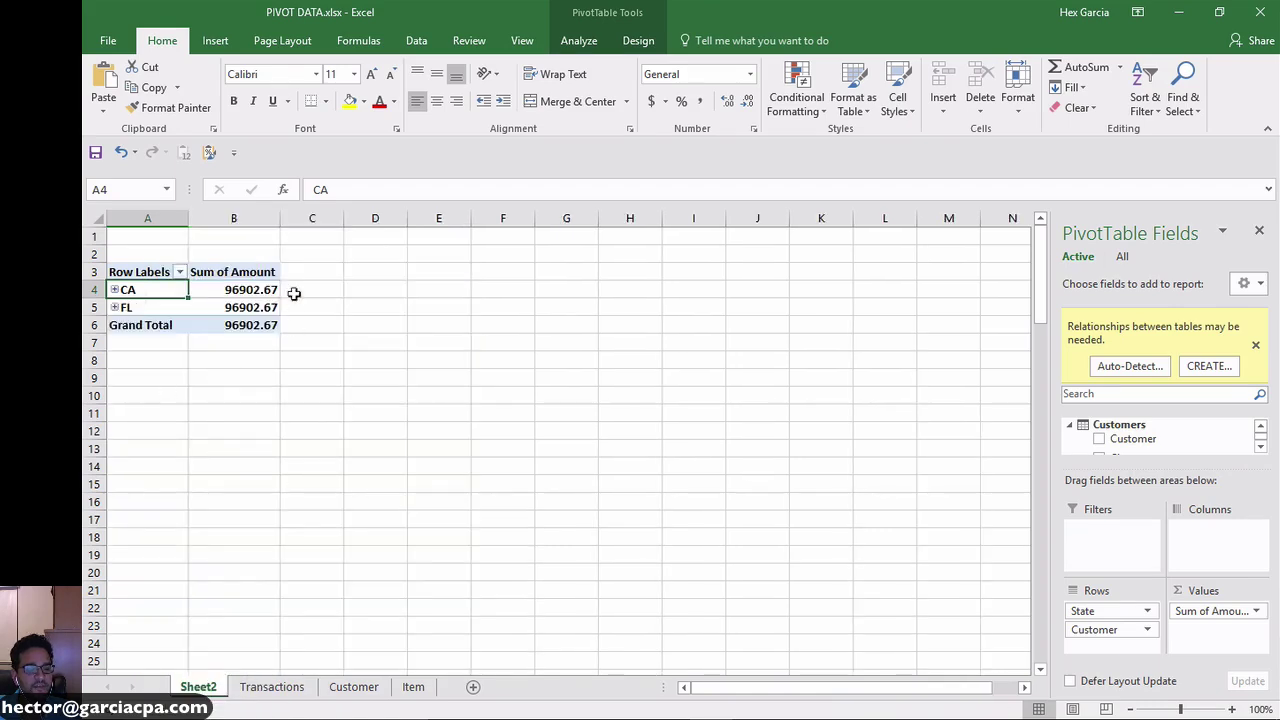
pyautogui.moveTo(260, 290); pyautogui.dragTo(250, 307)
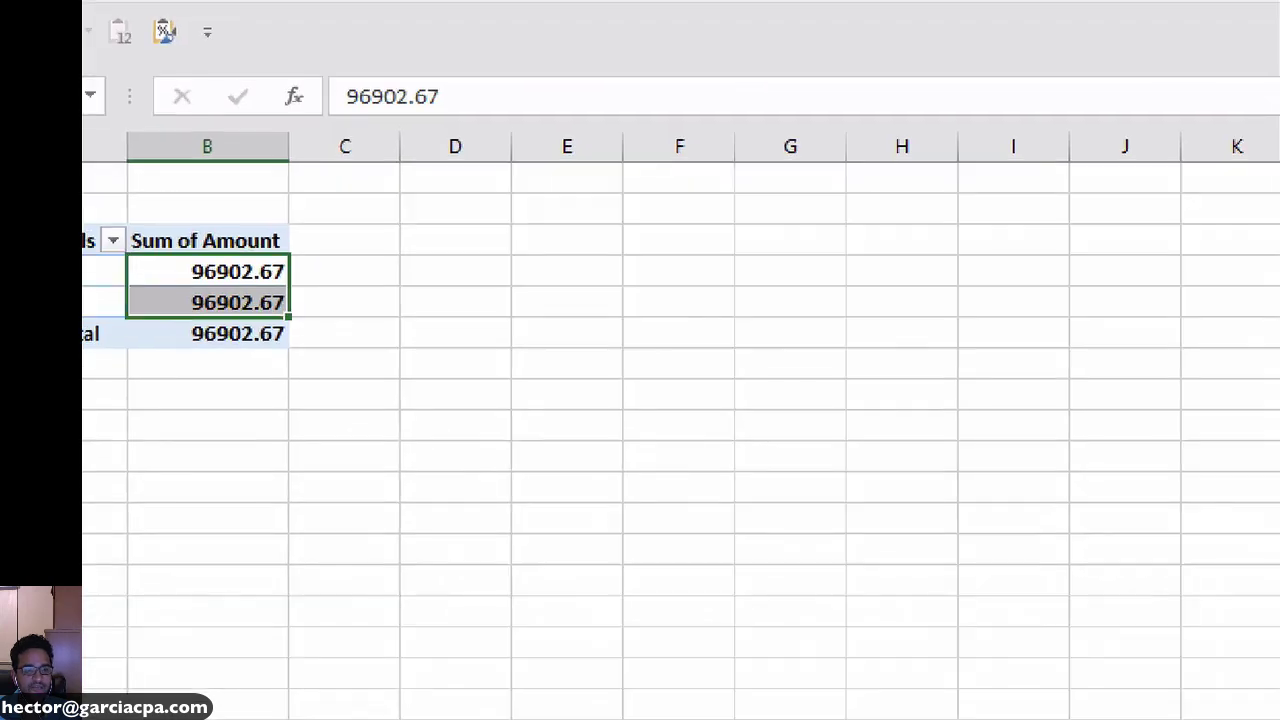
pyautogui.moveTo(467, 240)
pyautogui.mouseDown()
pyautogui.moveTo(312, 180)
pyautogui.moveTo(102, 312)
pyautogui.moveTo(512, 318)
pyautogui.moveTo(430, 222)
pyautogui.mouseUp()
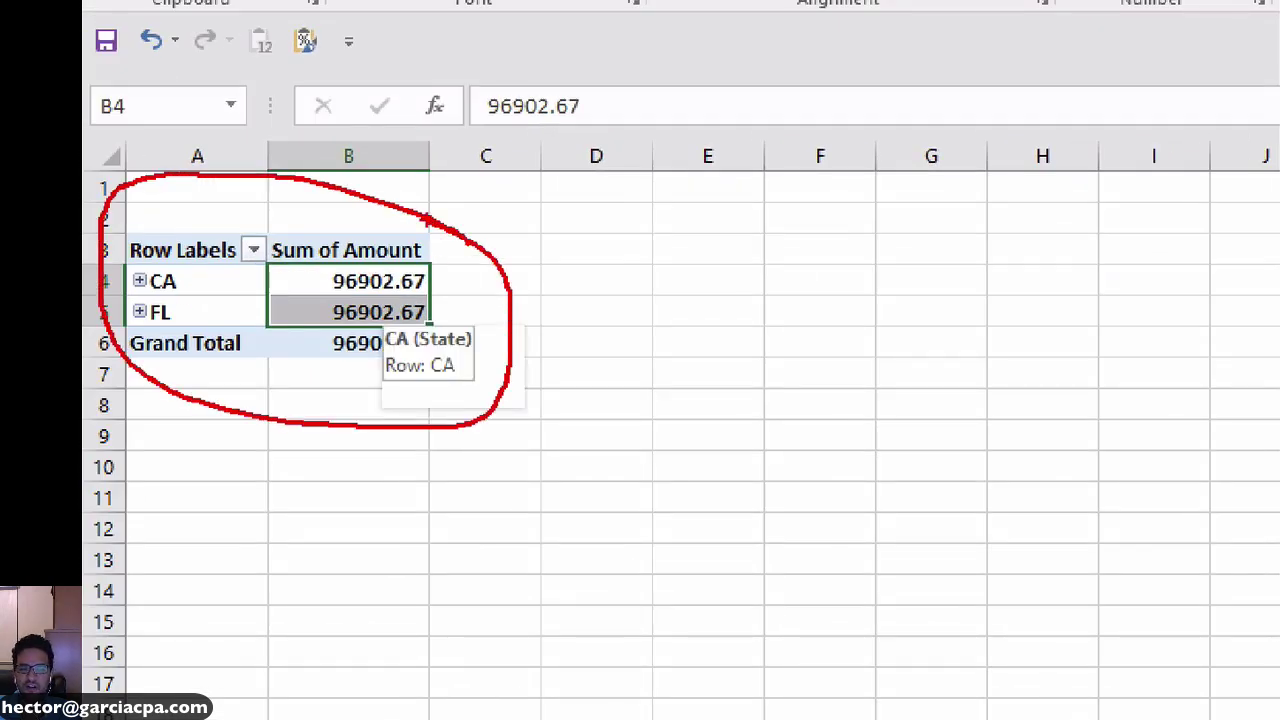
pyautogui.press('Escape')
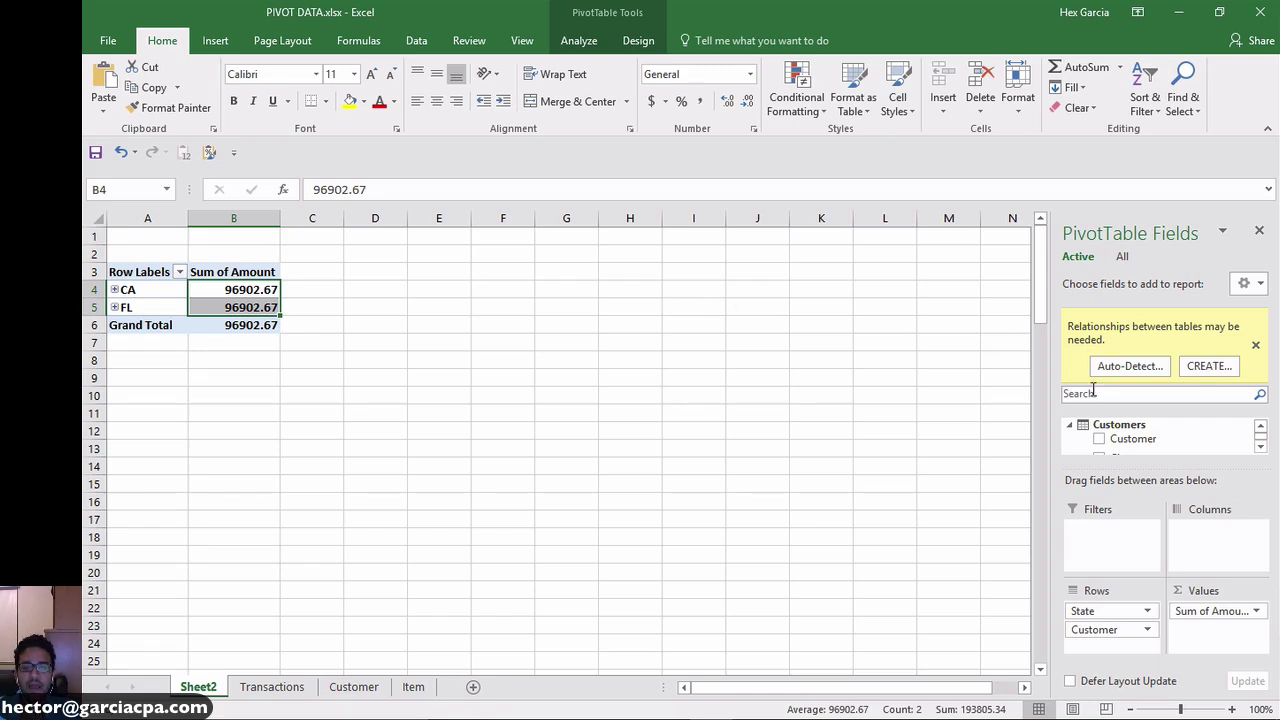
pyautogui.click(1216, 370)
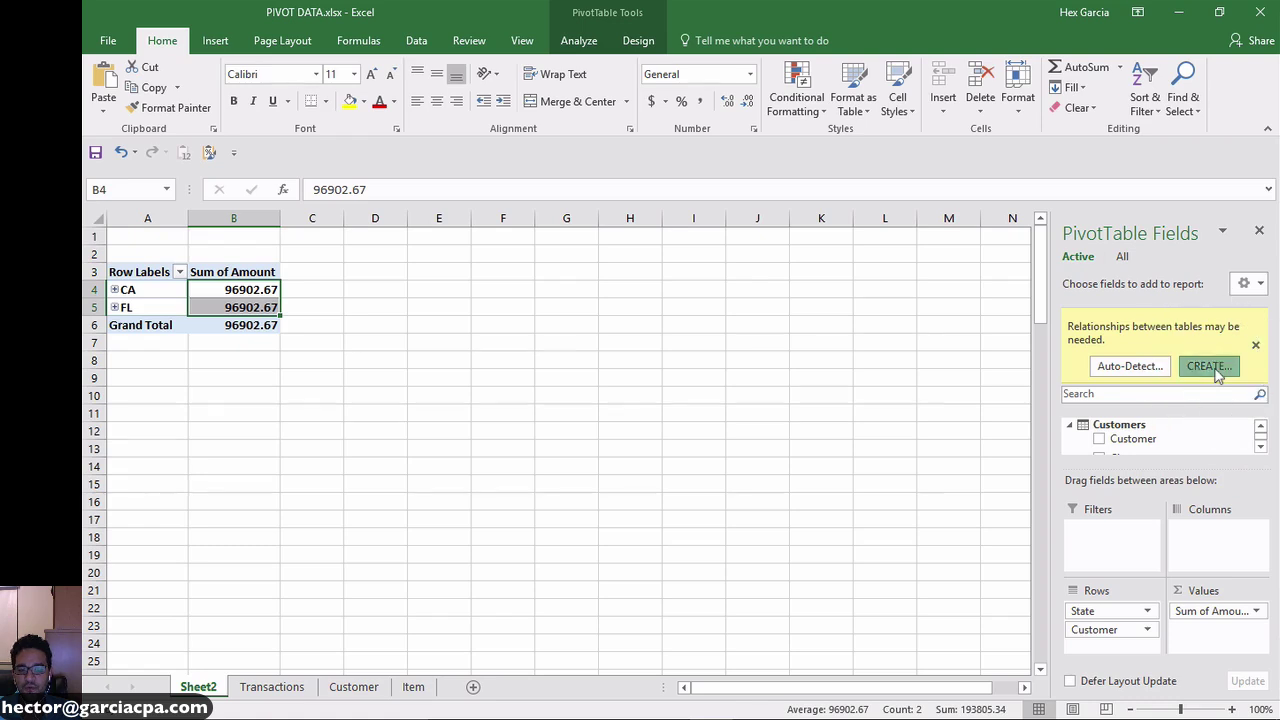
pyautogui.moveTo(456, 314); pyautogui.dragTo(451, 335)
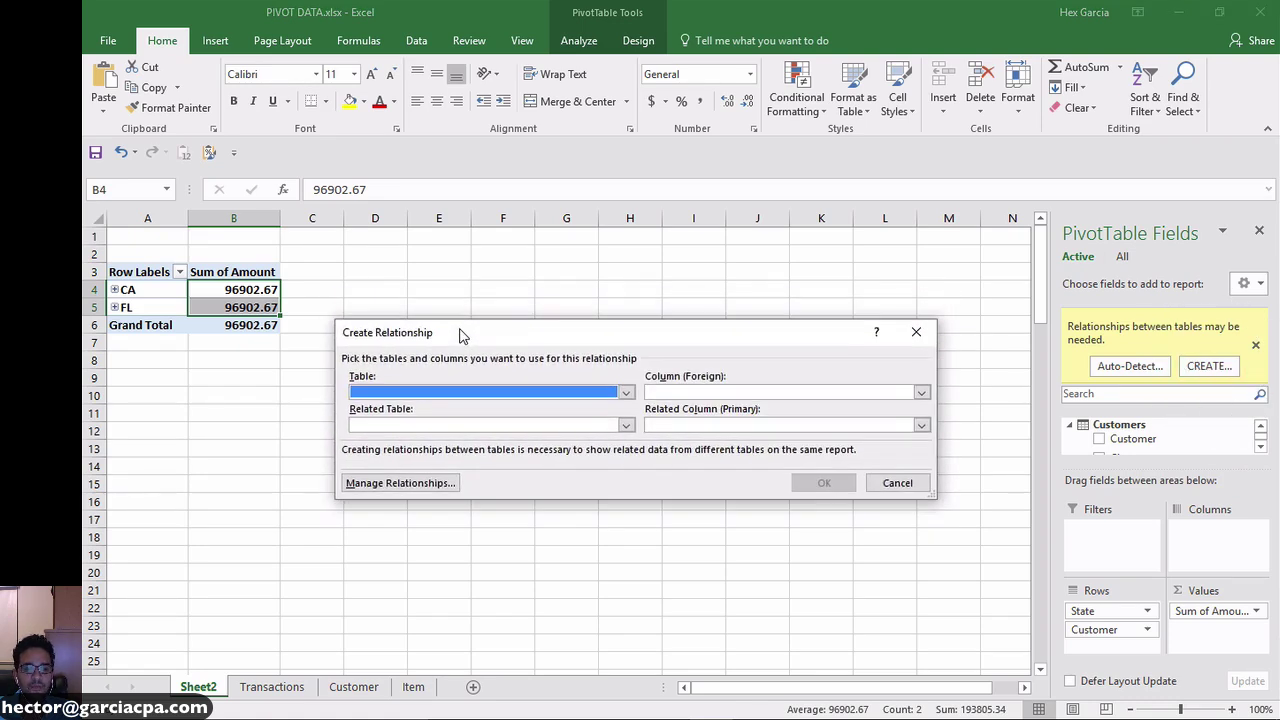
pyautogui.click(385, 393)
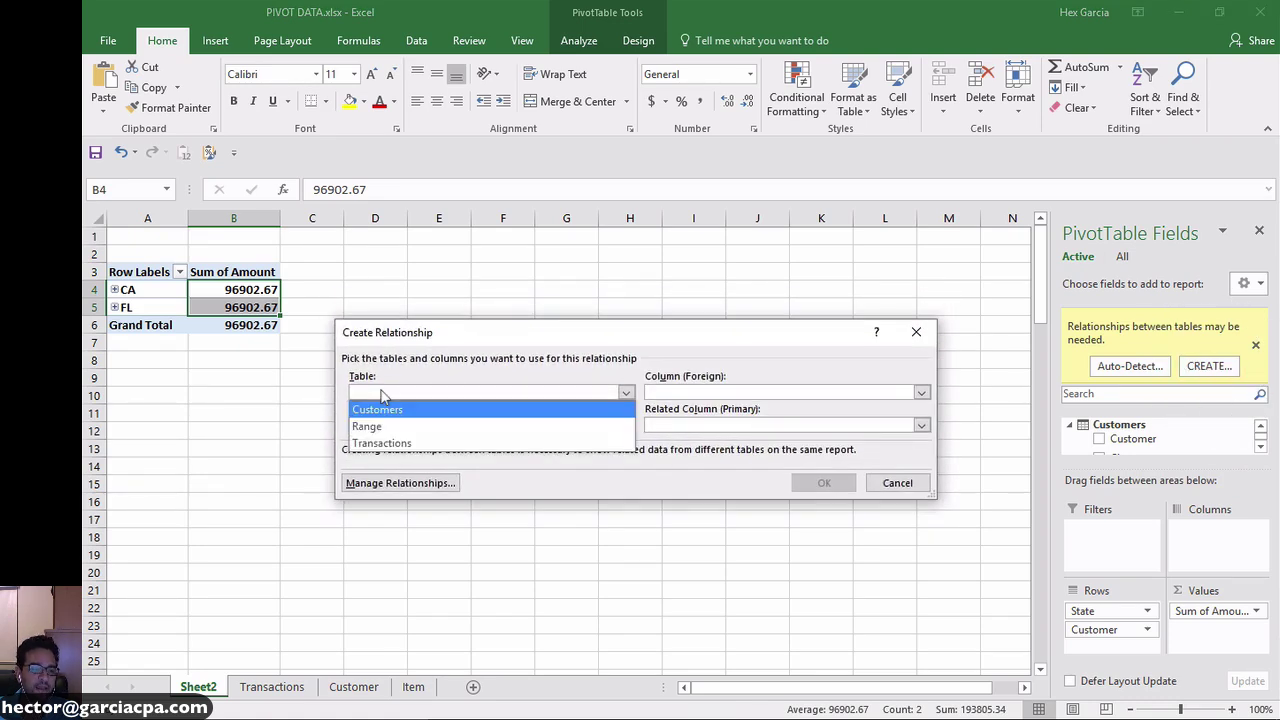
pyautogui.click(389, 445)
pyautogui.click(713, 396)
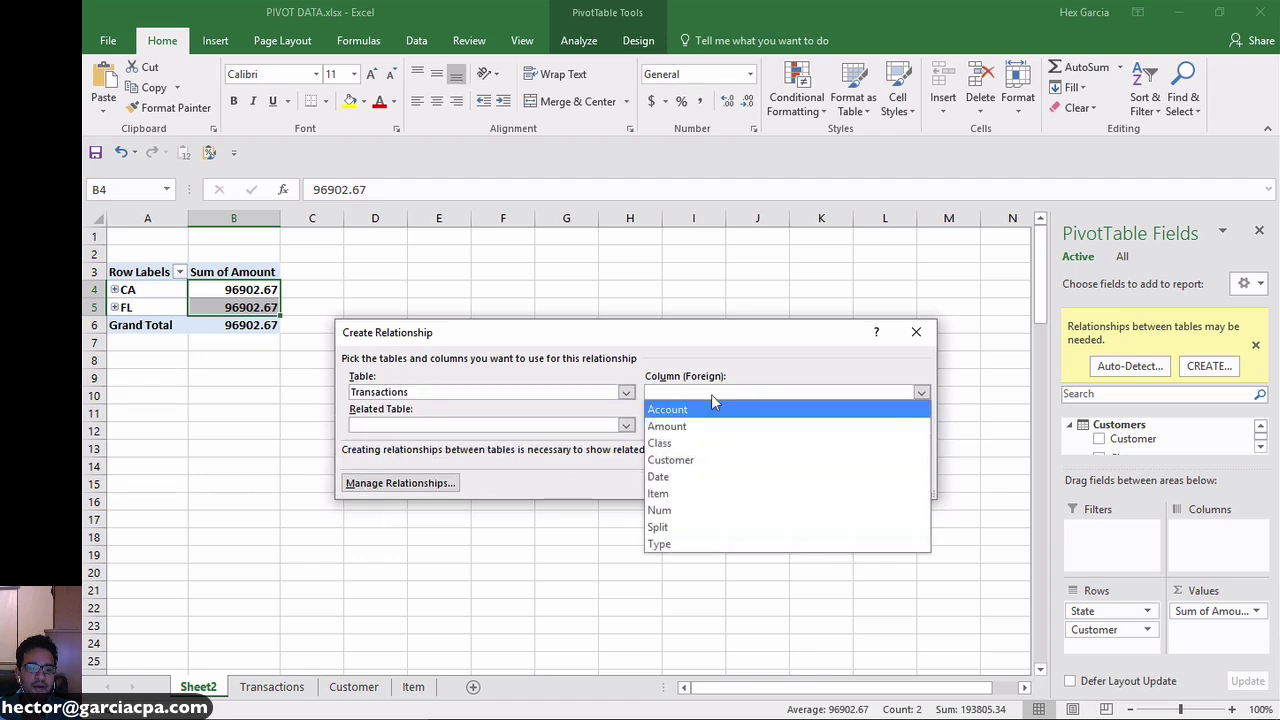
pyautogui.click(676, 466)
pyautogui.click(379, 428)
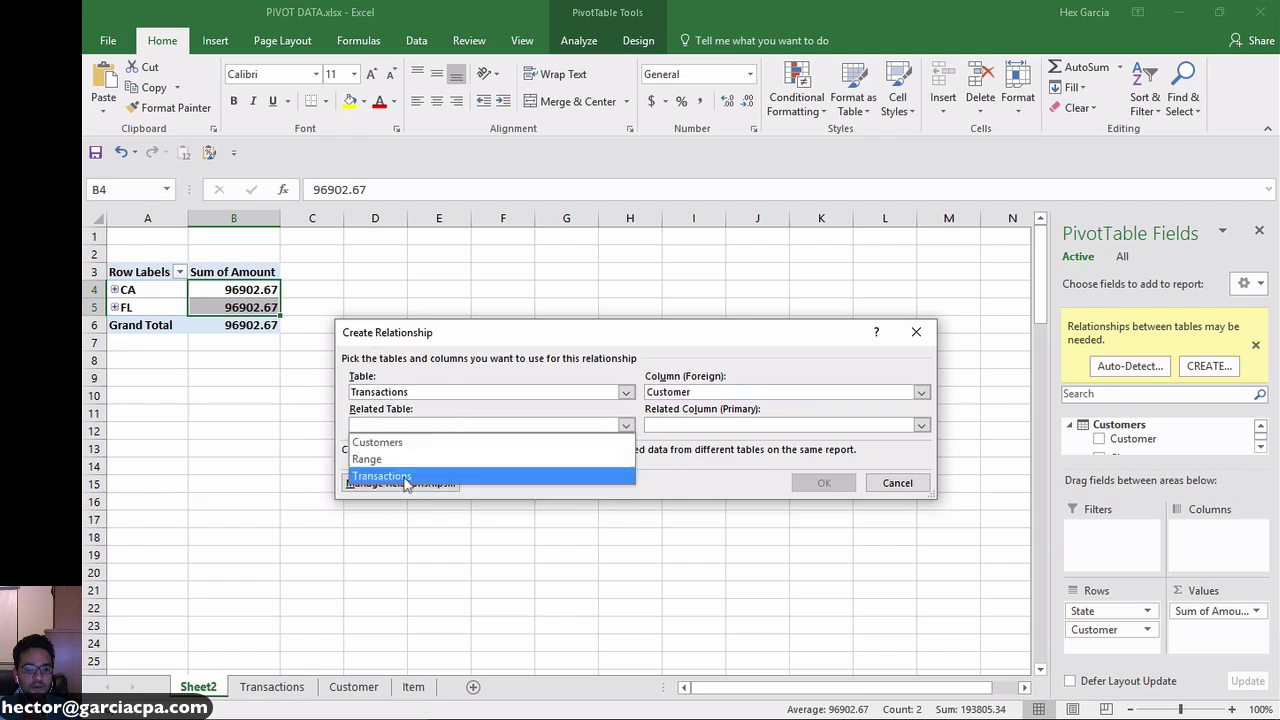
pyautogui.click(400, 444)
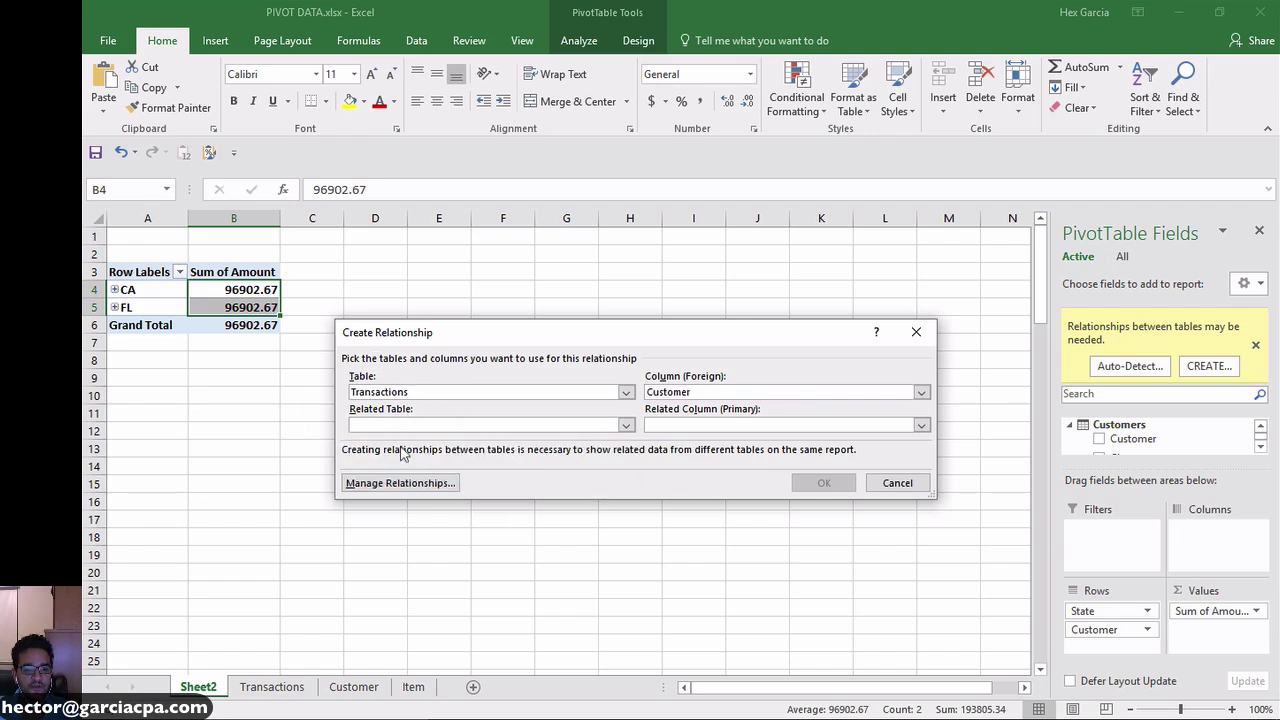
pyautogui.click(686, 425)
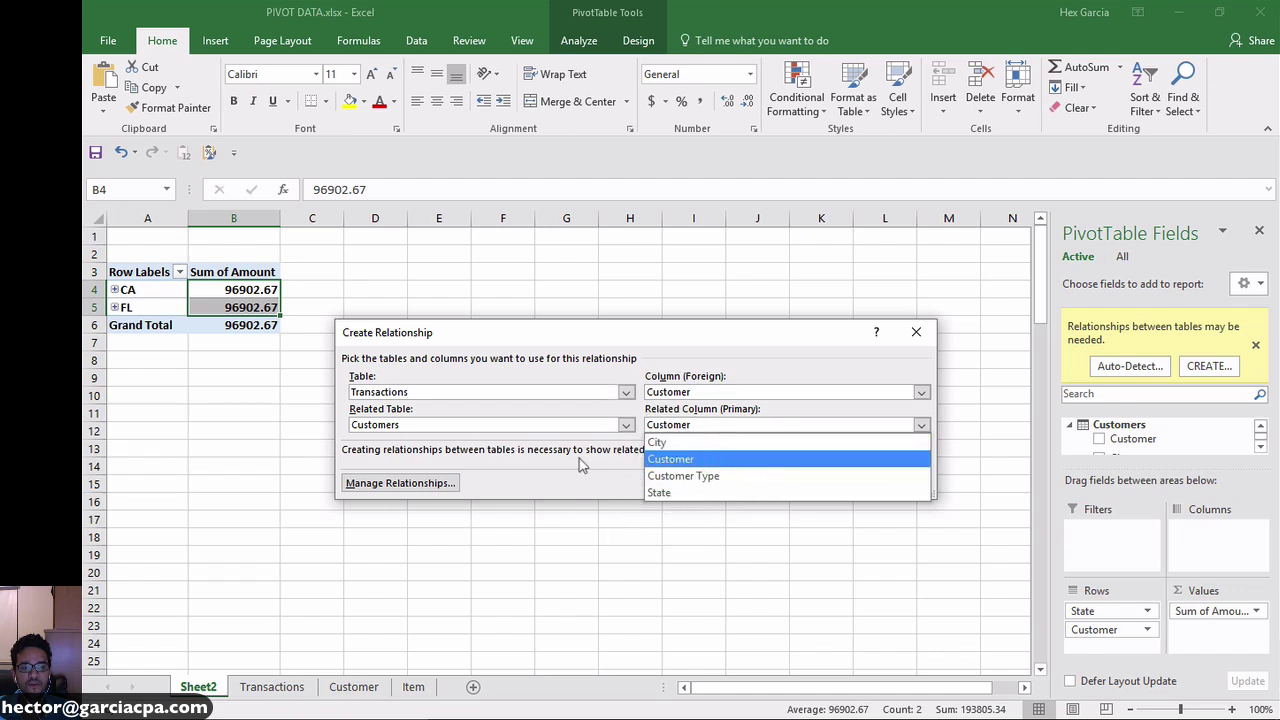
pyautogui.click(662, 461)
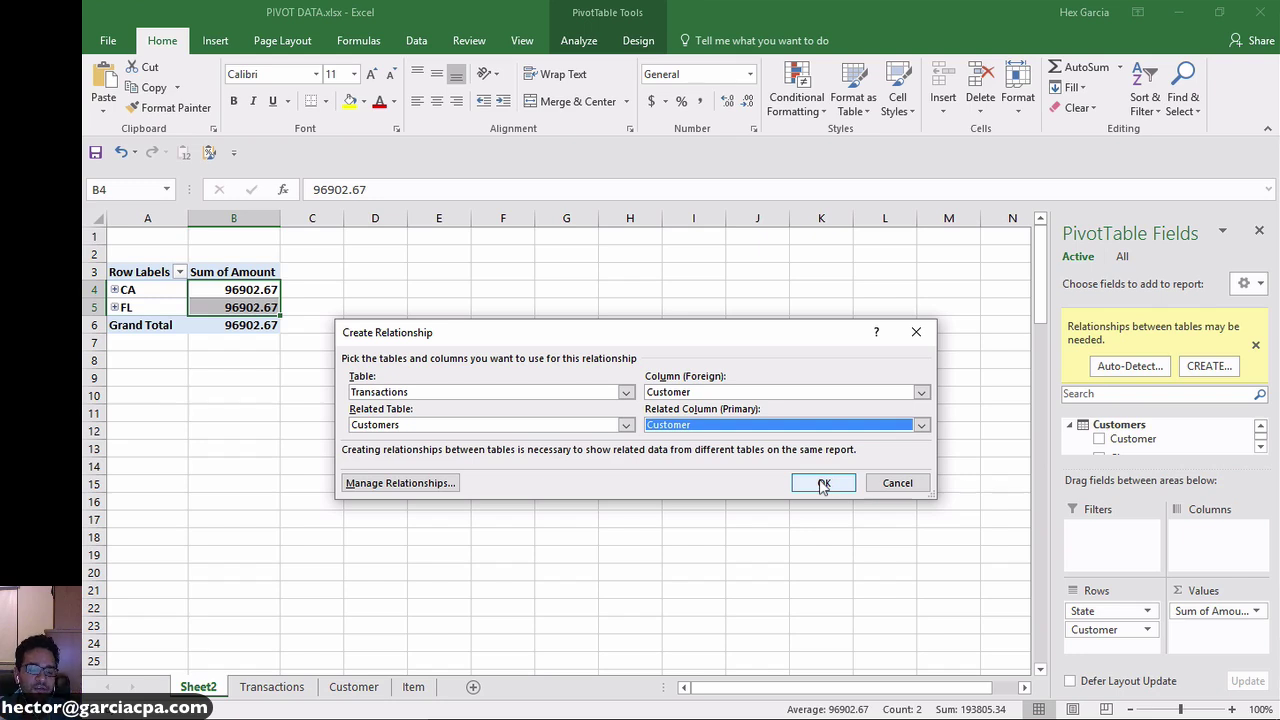
pyautogui.click(885, 483)
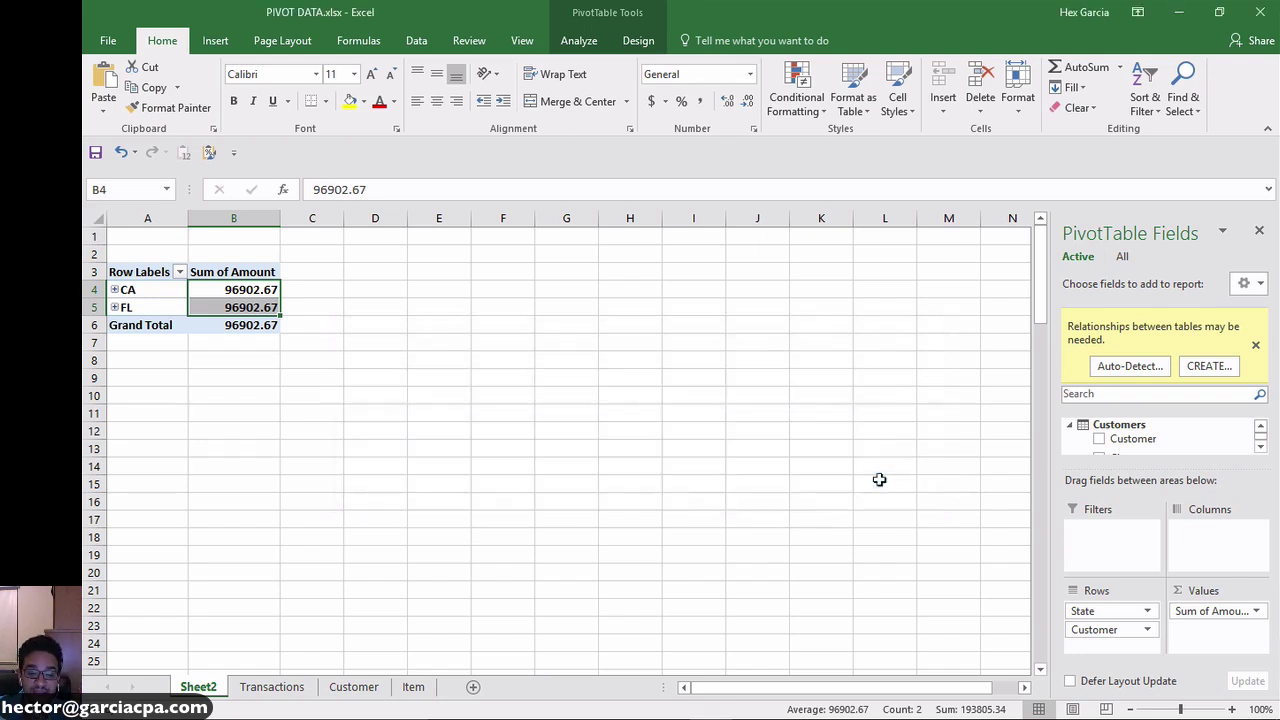
# Auto-detect the Transactions–Customers relationship and close the detection report.
pyautogui.click(1143, 373)
pyautogui.click(1146, 375)
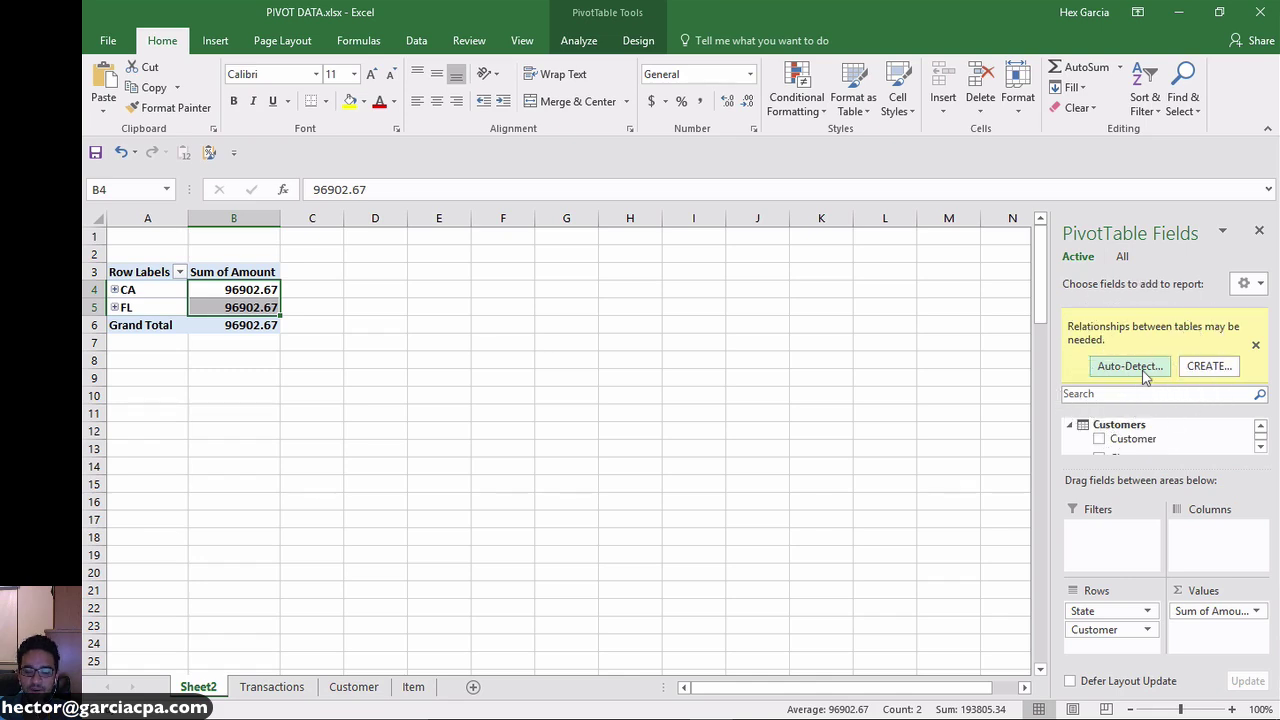
pyautogui.click(1146, 375)
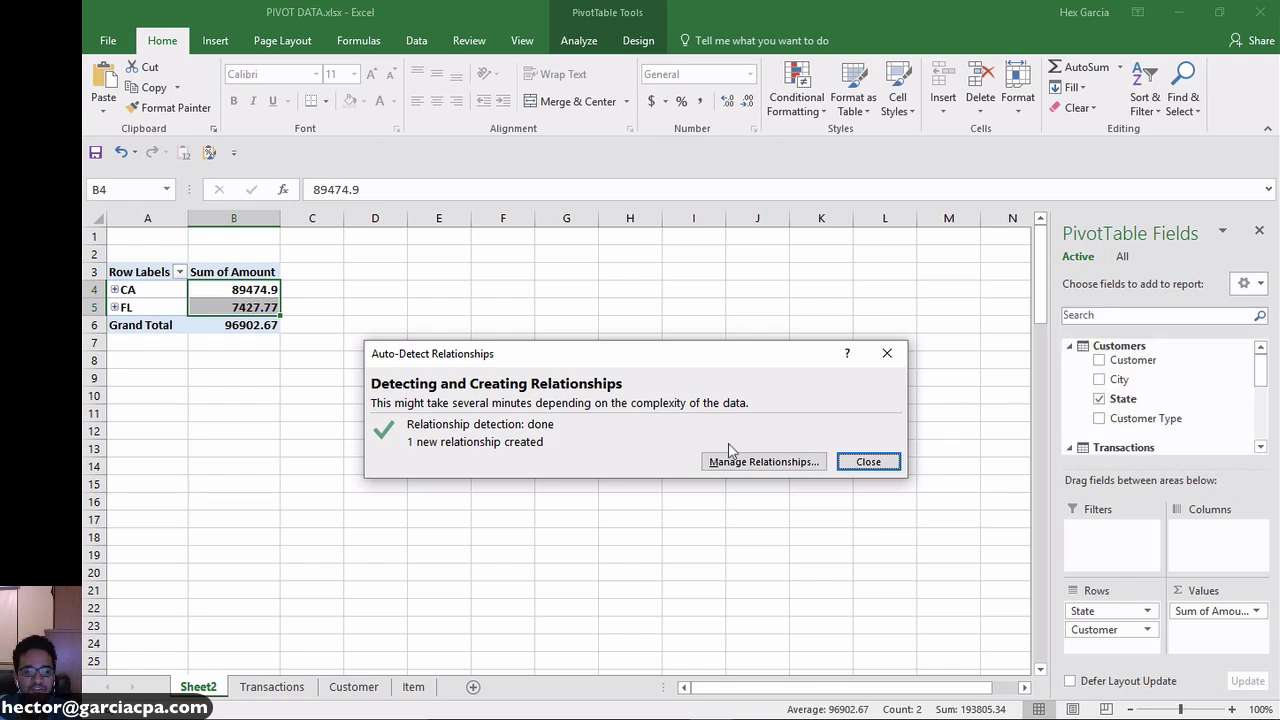
pyautogui.click(880, 464)
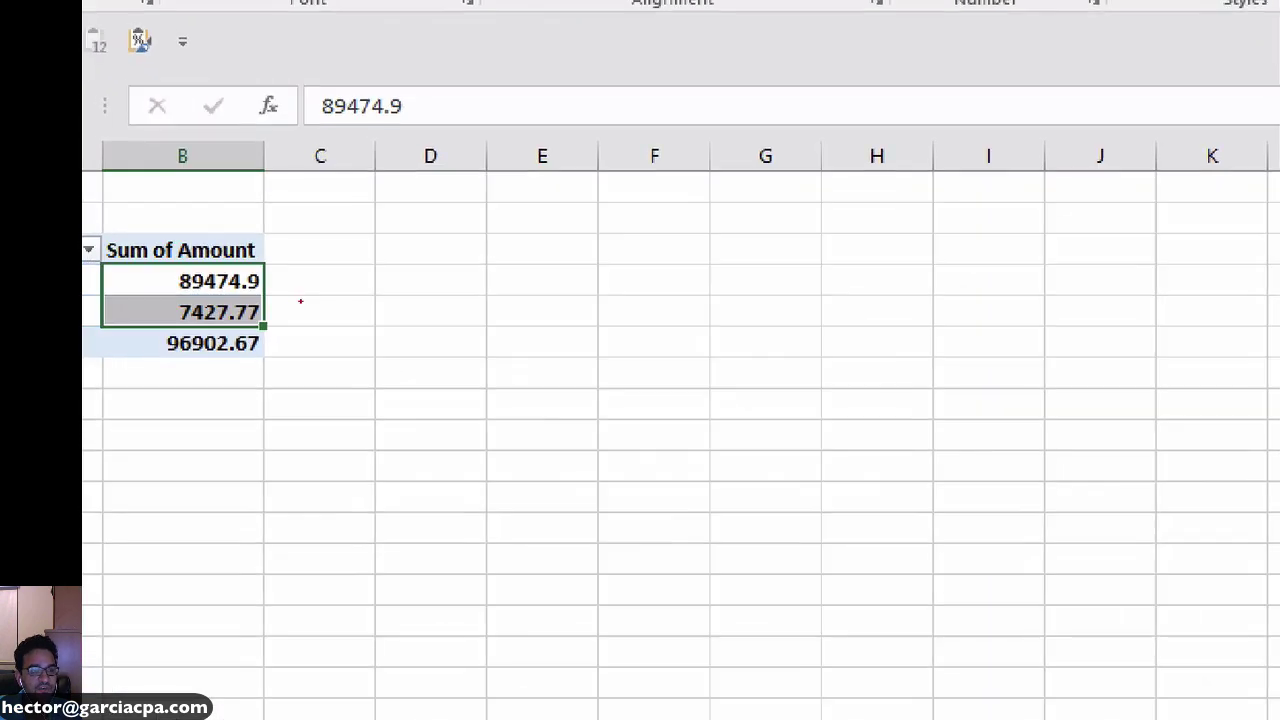
# Add City to the pivot rows and expand the entire State field under CA.
pyautogui.moveTo(300, 291)
pyautogui.mouseDown()
pyautogui.moveTo(236, 238)
pyautogui.moveTo(307, 338)
pyautogui.moveTo(274, 277)
pyautogui.mouseUp()
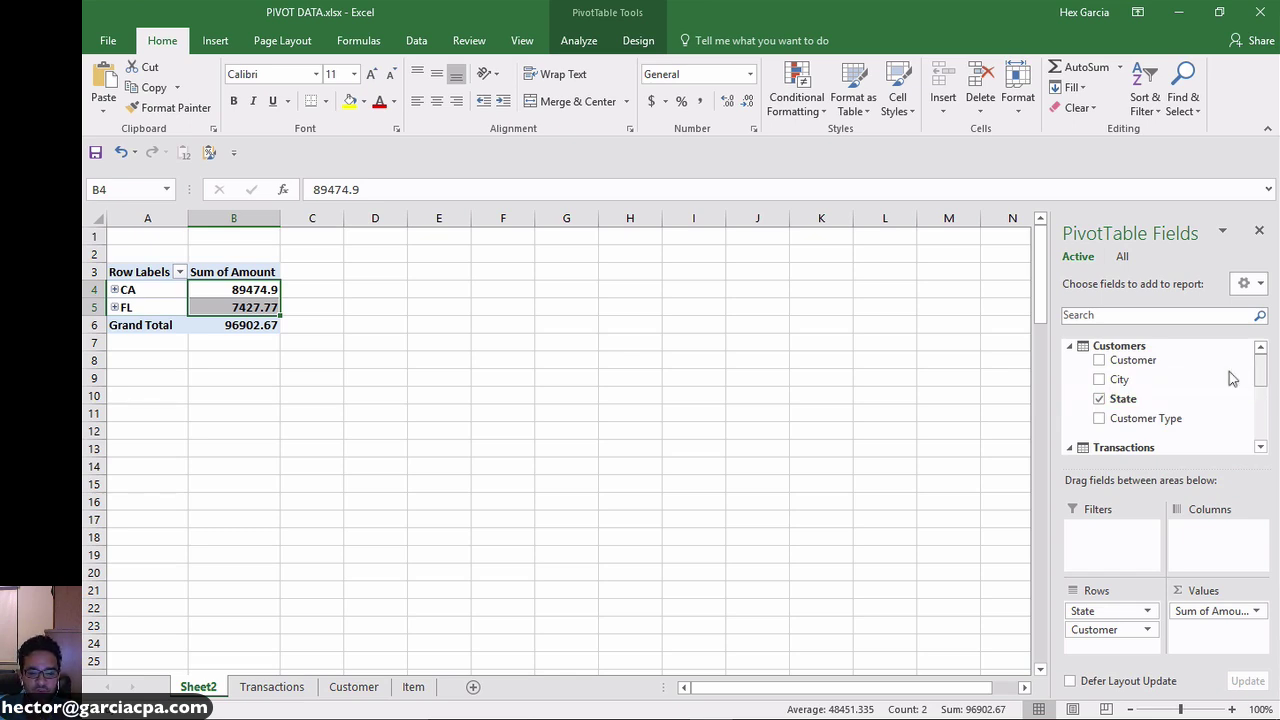
pyautogui.moveTo(1119, 379); pyautogui.dragTo(1126, 620)
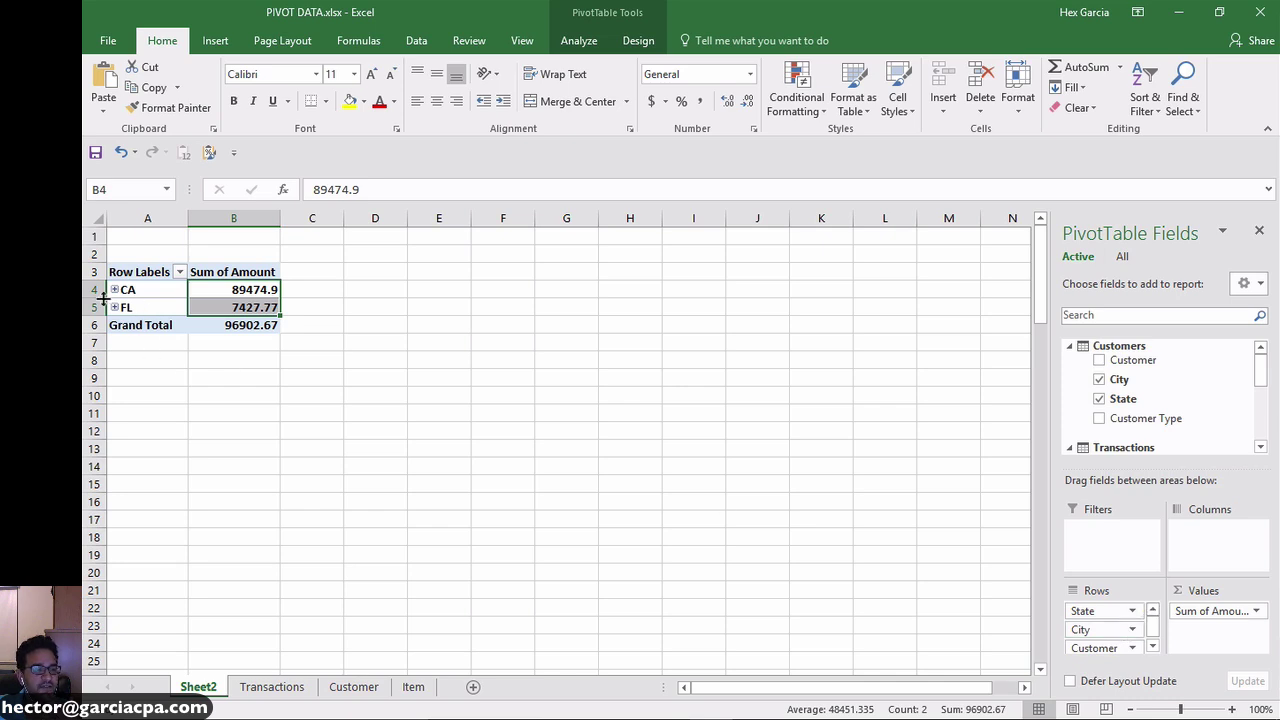
pyautogui.rightClick(128, 289)
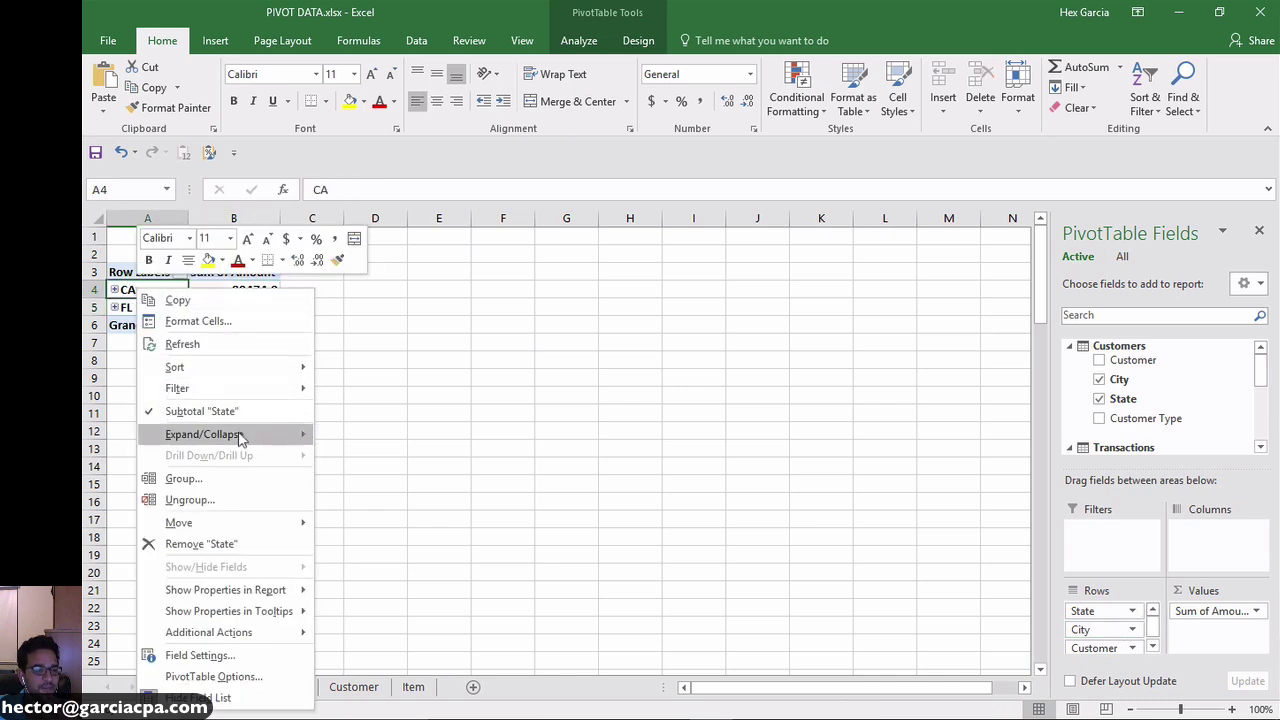
pyautogui.moveTo(293, 440)
pyautogui.click(392, 479)
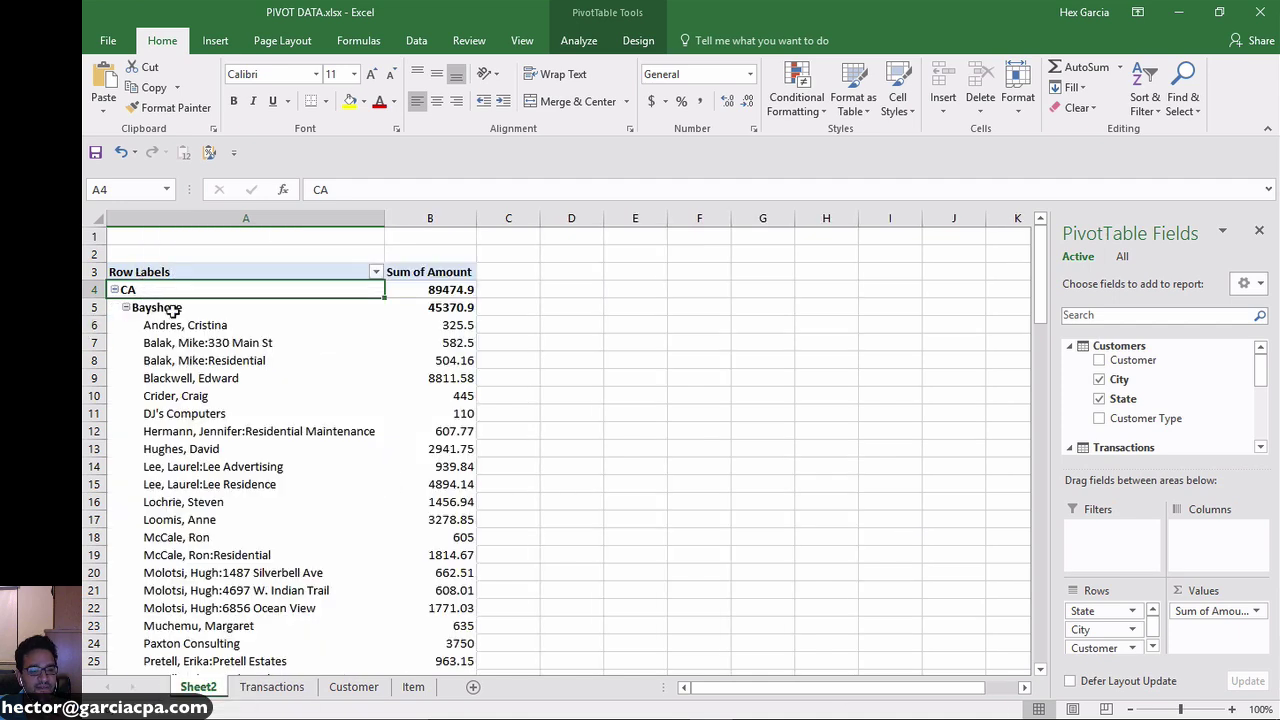
# Add Item to the rows so State, Item, City and Customer are nested.
pyautogui.click(226, 326)
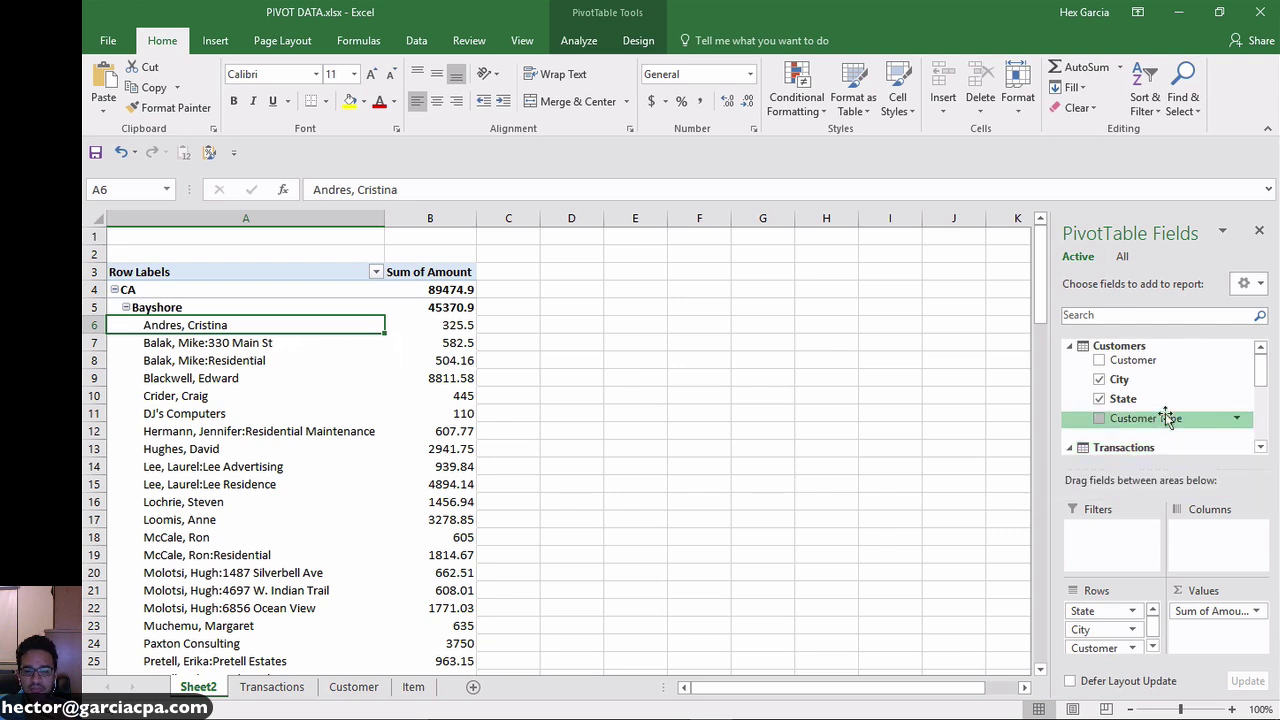
pyautogui.moveTo(1262, 372); pyautogui.dragTo(1262, 418)
pyautogui.moveTo(1130, 392); pyautogui.dragTo(1130, 627)
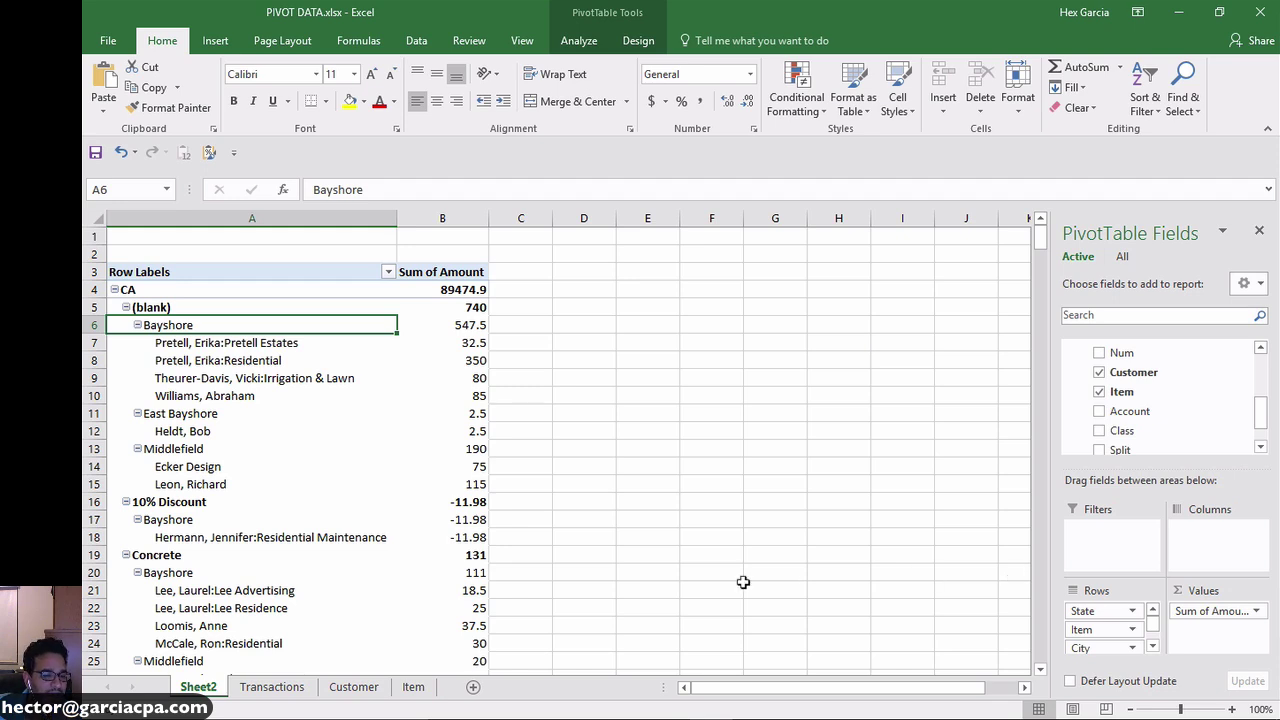
# Delete Sheet2 with PivotTable2 permanently, returning to the Transactions sheet.
pyautogui.rightClick(200, 687)
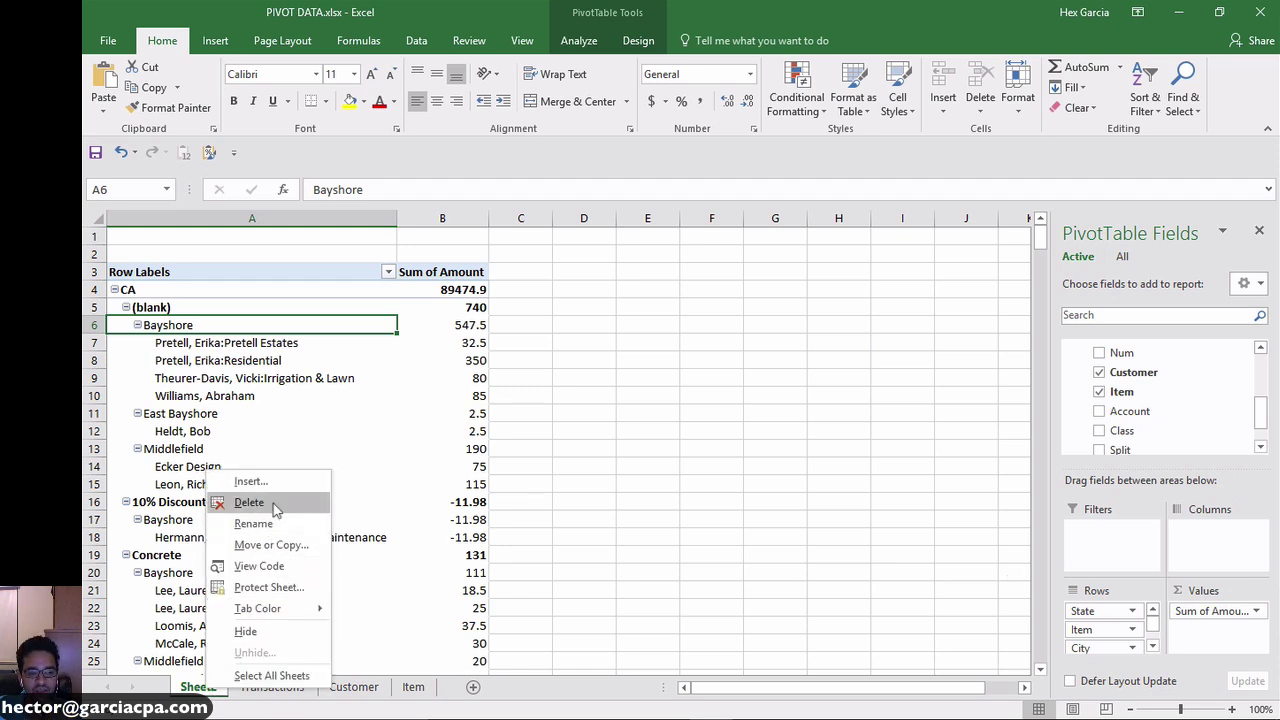
pyautogui.click(249, 502)
pyautogui.click(640, 416)
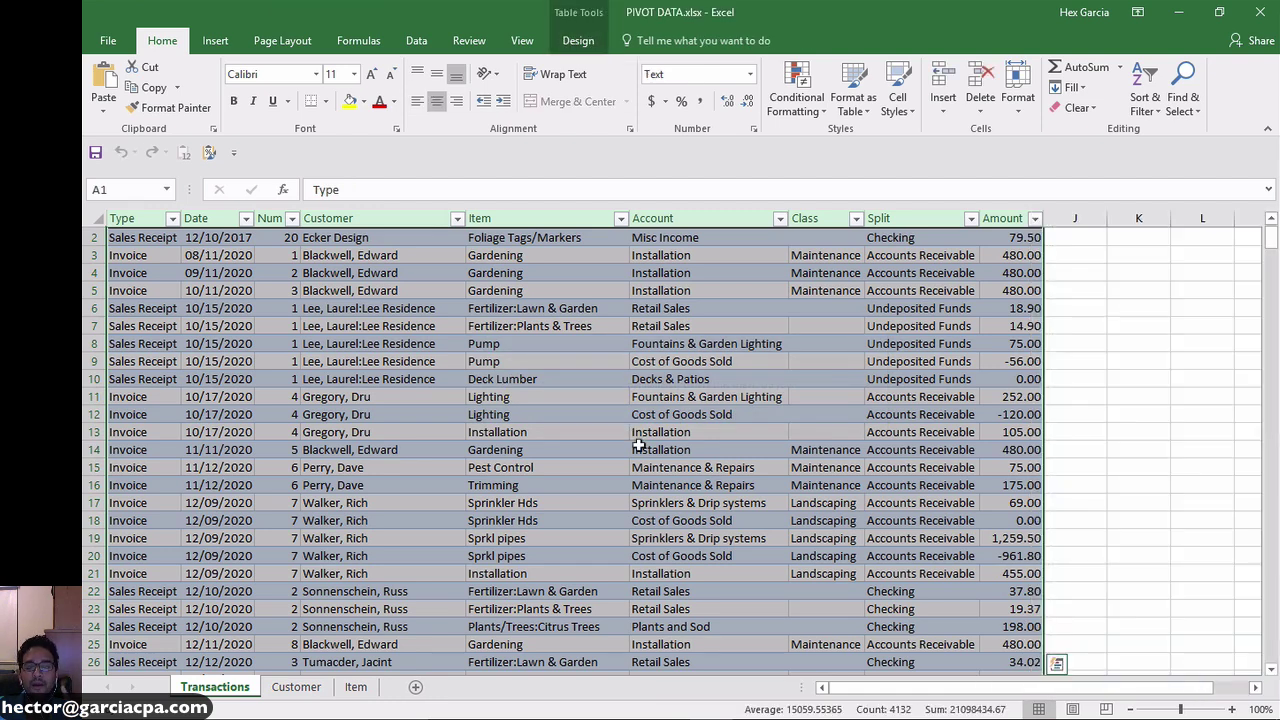
pyautogui.click(220, 44)
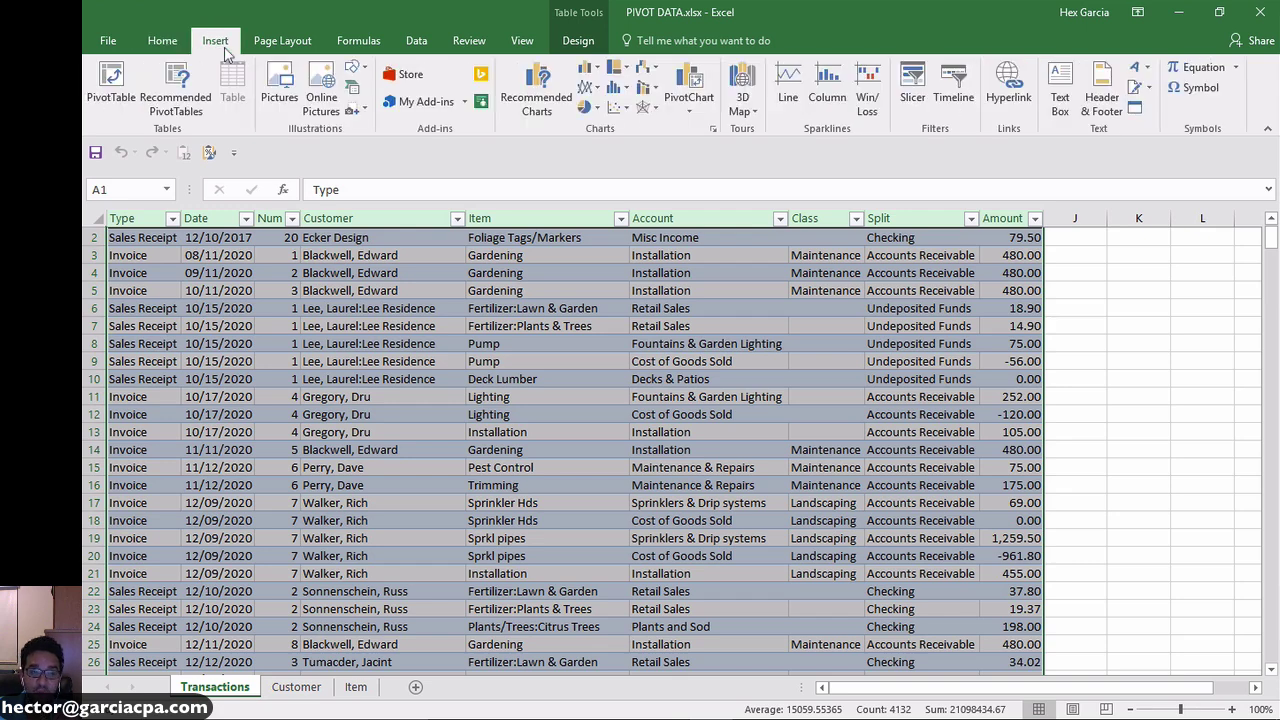
# Insert a Transactions PivotTable on new Sheet3 with Date in Rows and Sum of Amount in Values.
pyautogui.click(127, 100)
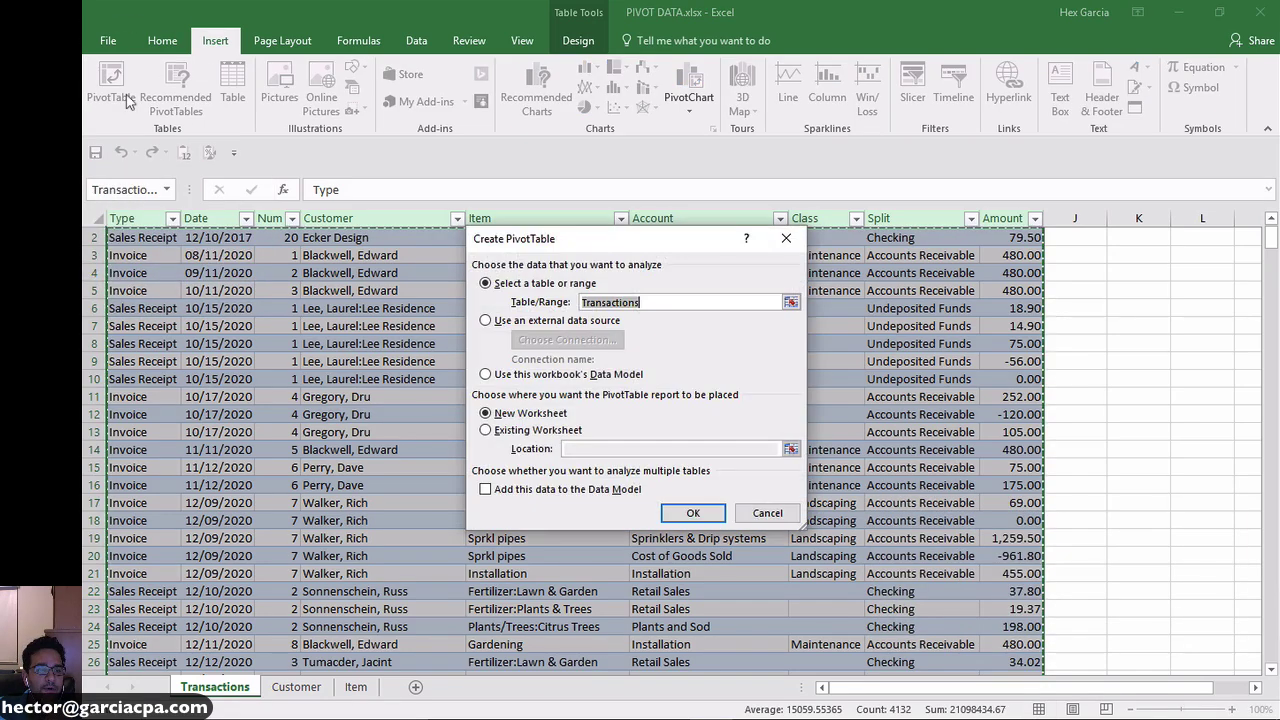
pyautogui.click(693, 513)
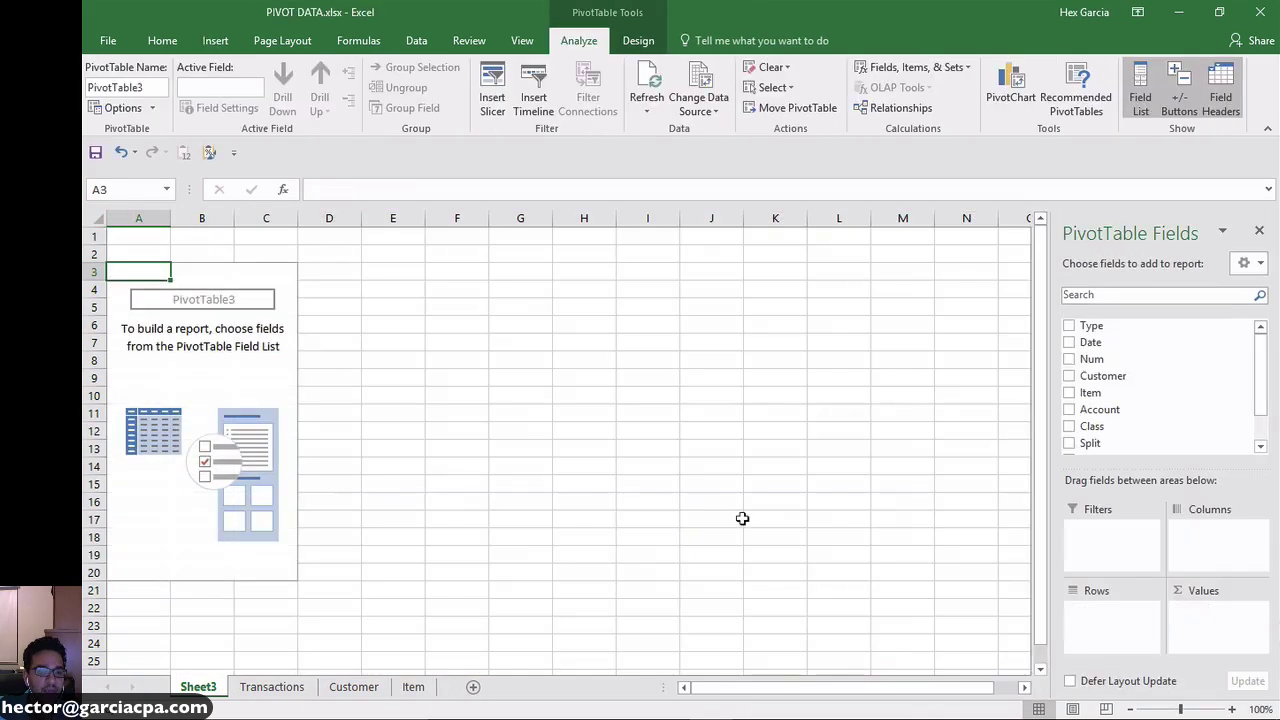
pyautogui.moveTo(1115, 342); pyautogui.dragTo(1127, 624)
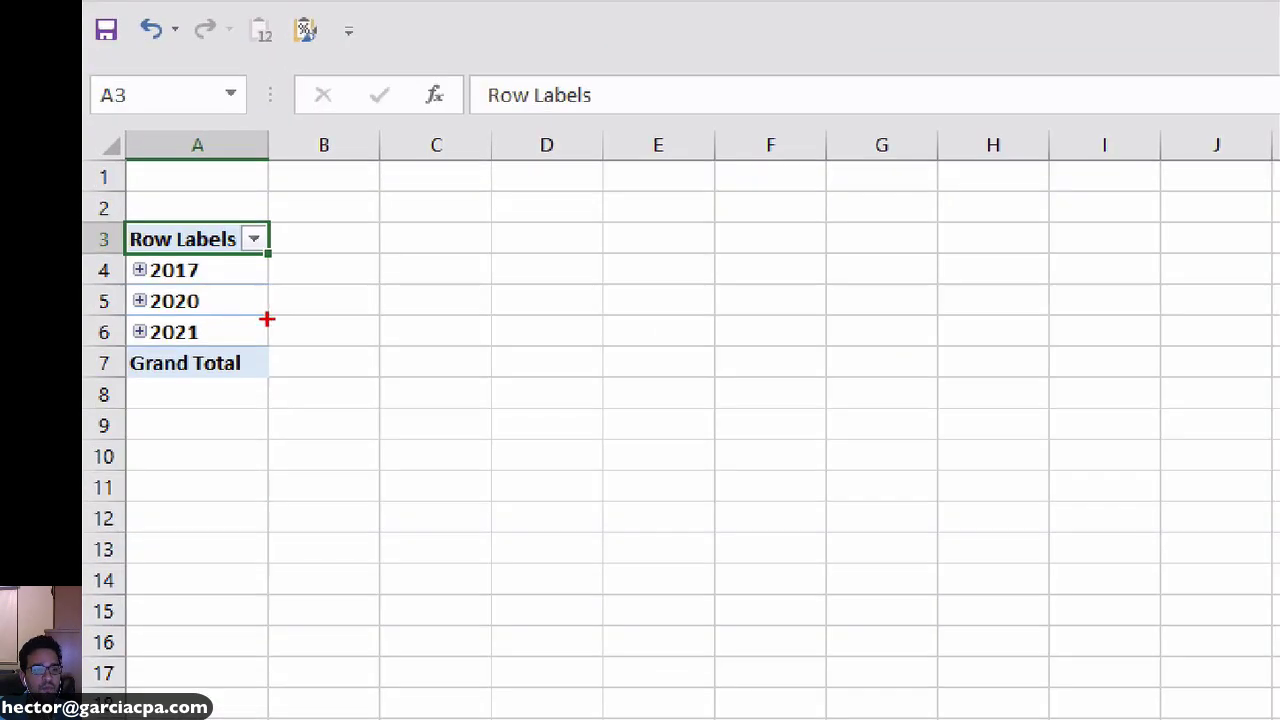
pyautogui.moveTo(359, 267)
pyautogui.mouseDown()
pyautogui.moveTo(86, 205)
pyautogui.moveTo(334, 408)
pyautogui.moveTo(268, 205)
pyautogui.mouseUp()
pyautogui.press('Escape')
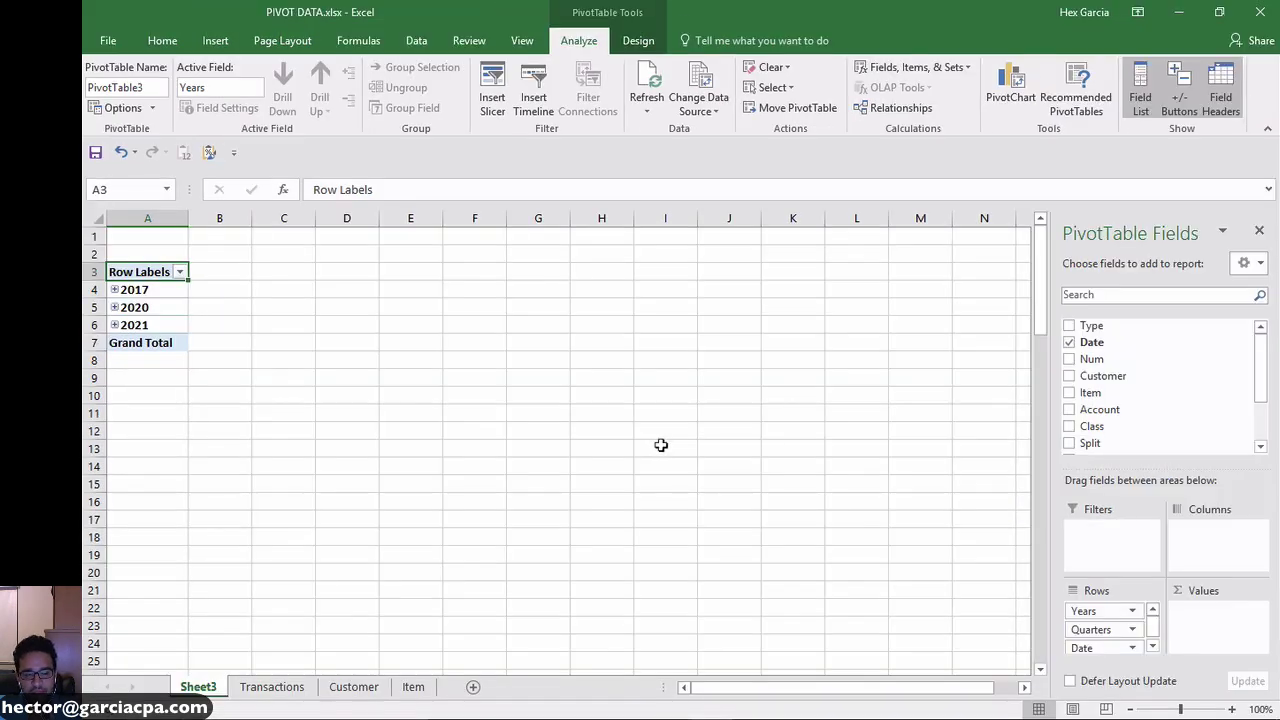
pyautogui.scroll(-3, 1200, 390)
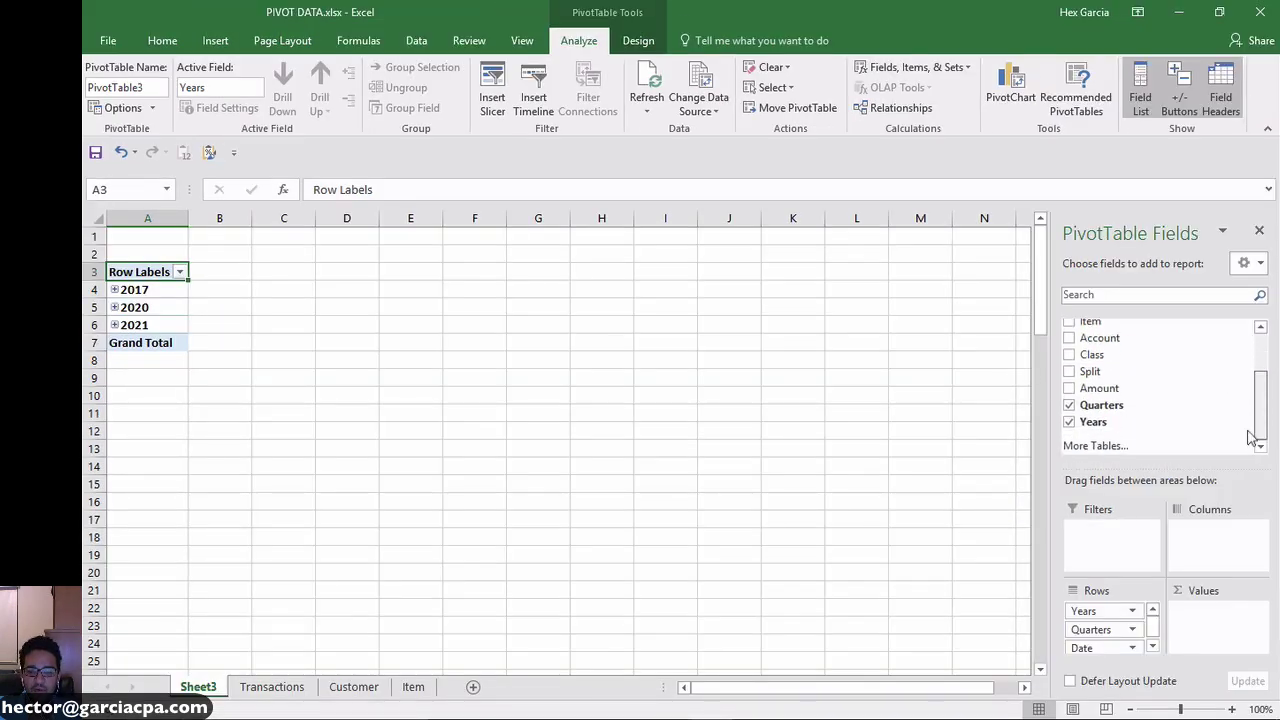
pyautogui.moveTo(1099, 388); pyautogui.dragTo(1210, 616)
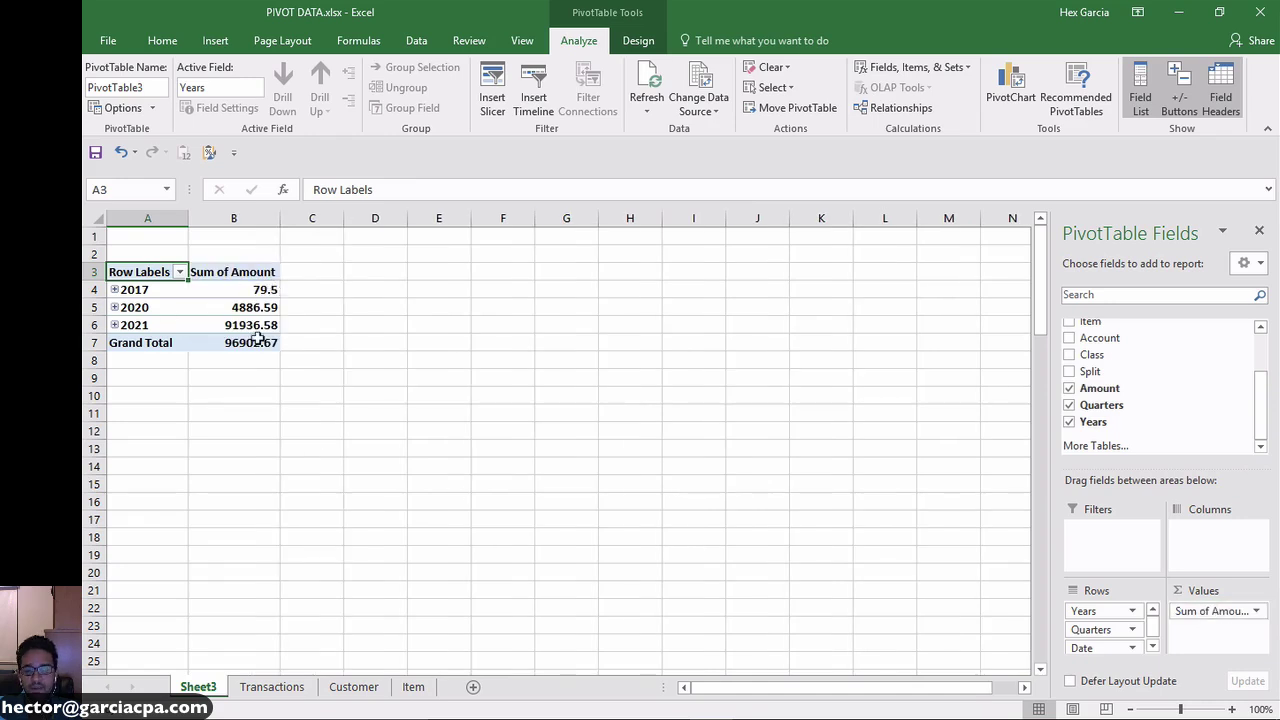
# Review the Date row field's options and layout in the PivotTable Fields pane.
pyautogui.click(1113, 405)
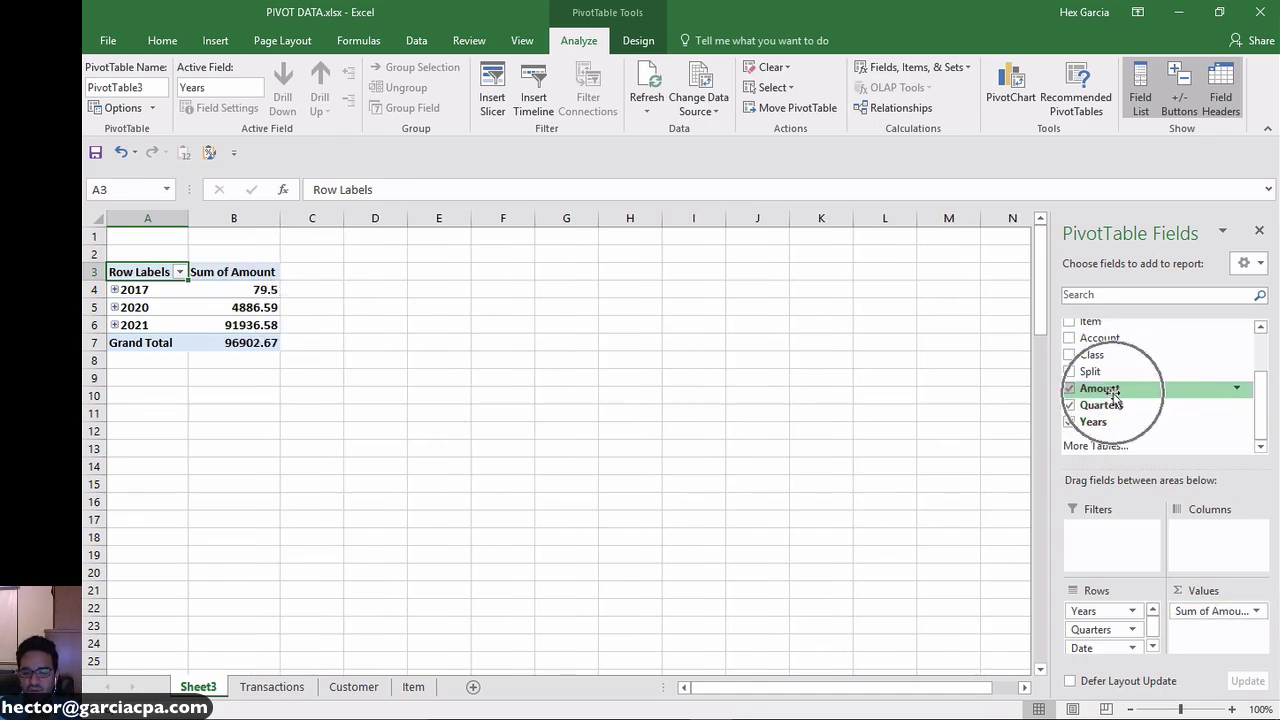
pyautogui.click(1115, 408)
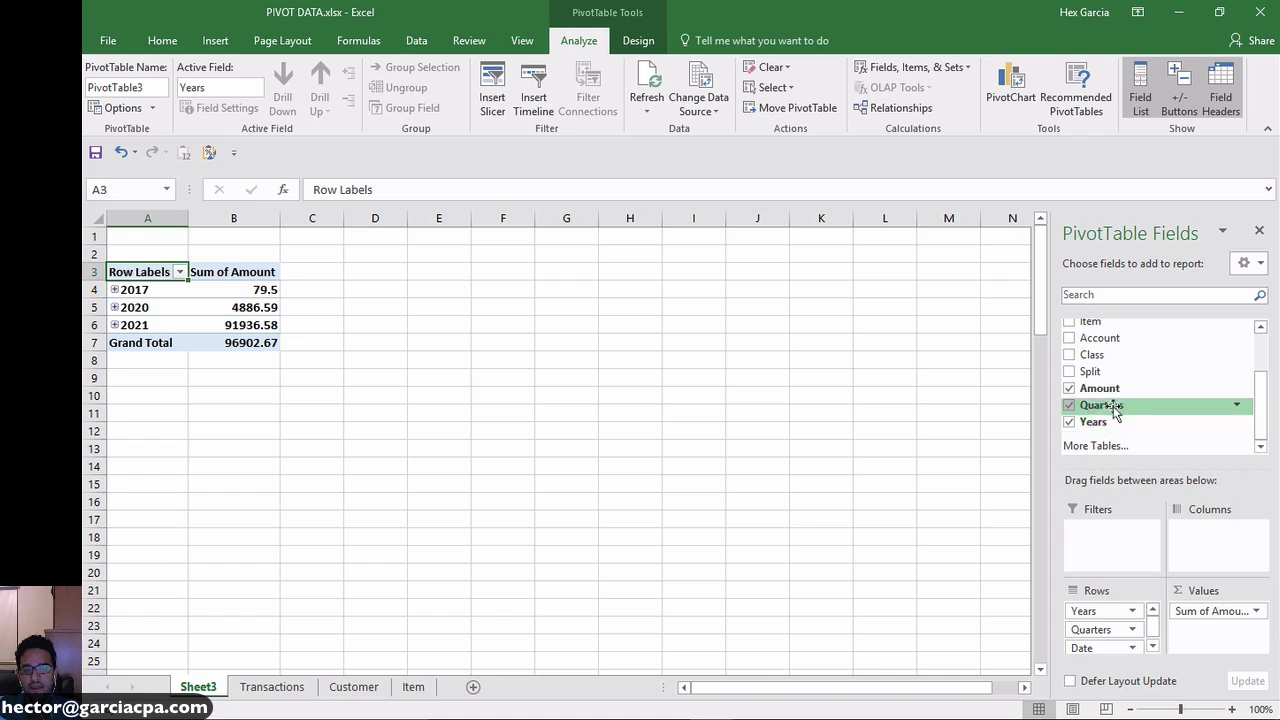
pyautogui.click(1113, 405)
pyautogui.click(1106, 423)
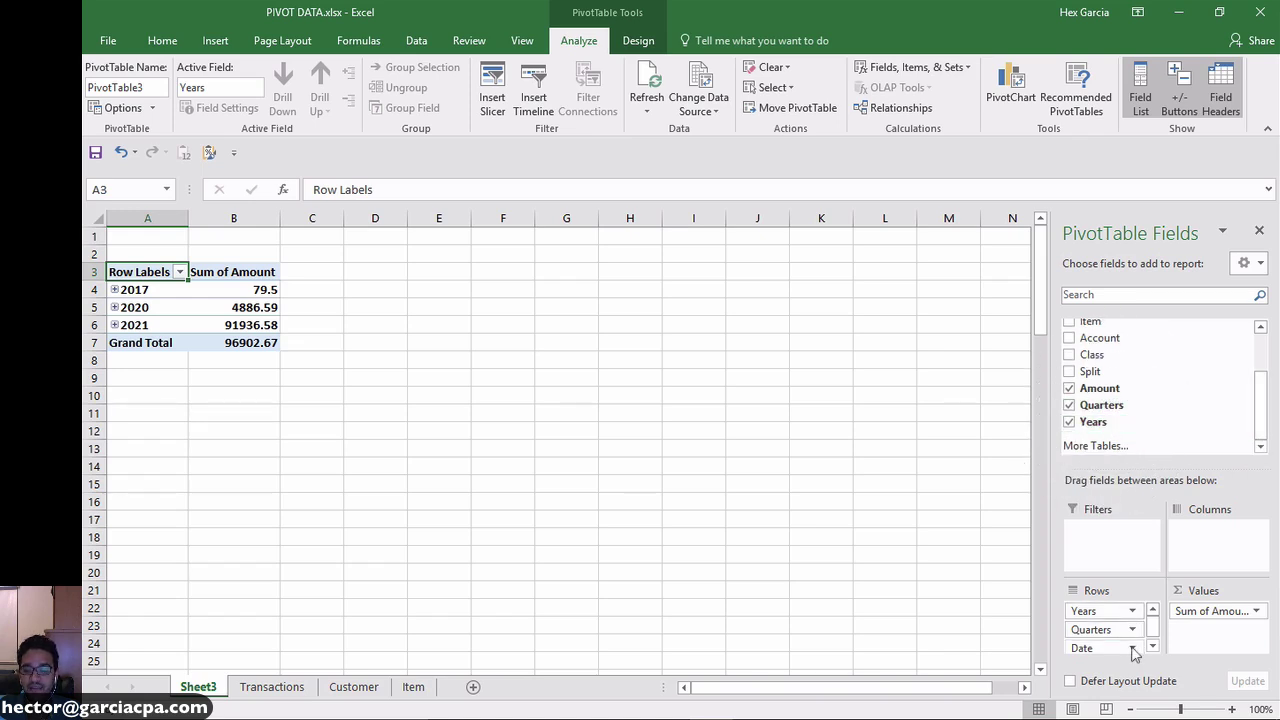
pyautogui.click(1100, 649)
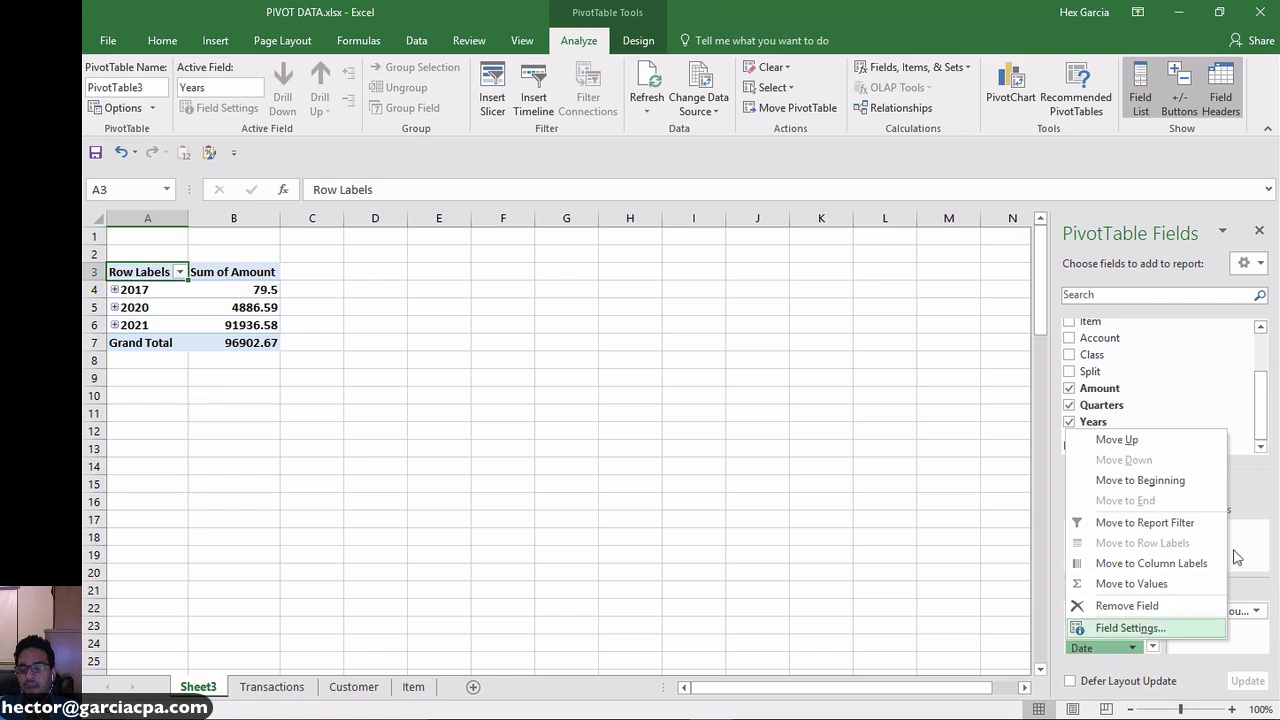
pyautogui.click(1261, 331)
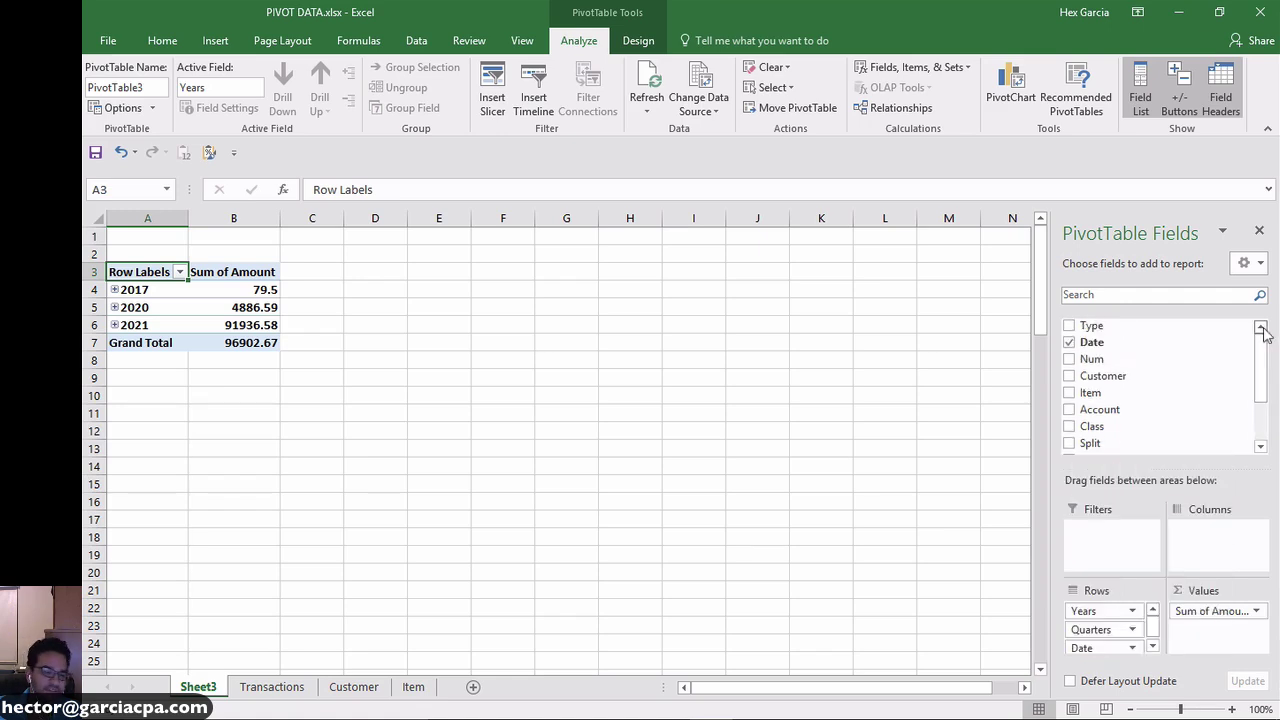
pyautogui.moveTo(1101, 343); pyautogui.dragTo(1108, 345)
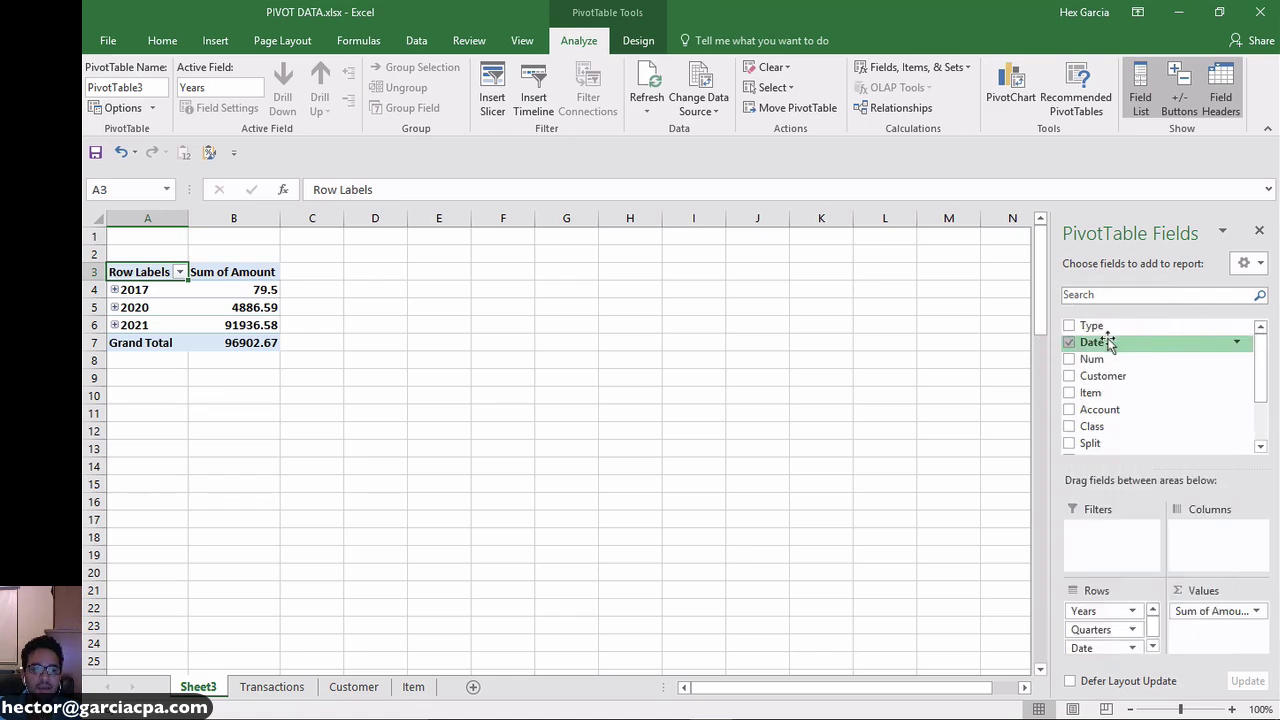
pyautogui.moveTo(1263, 366); pyautogui.dragTo(1263, 403)
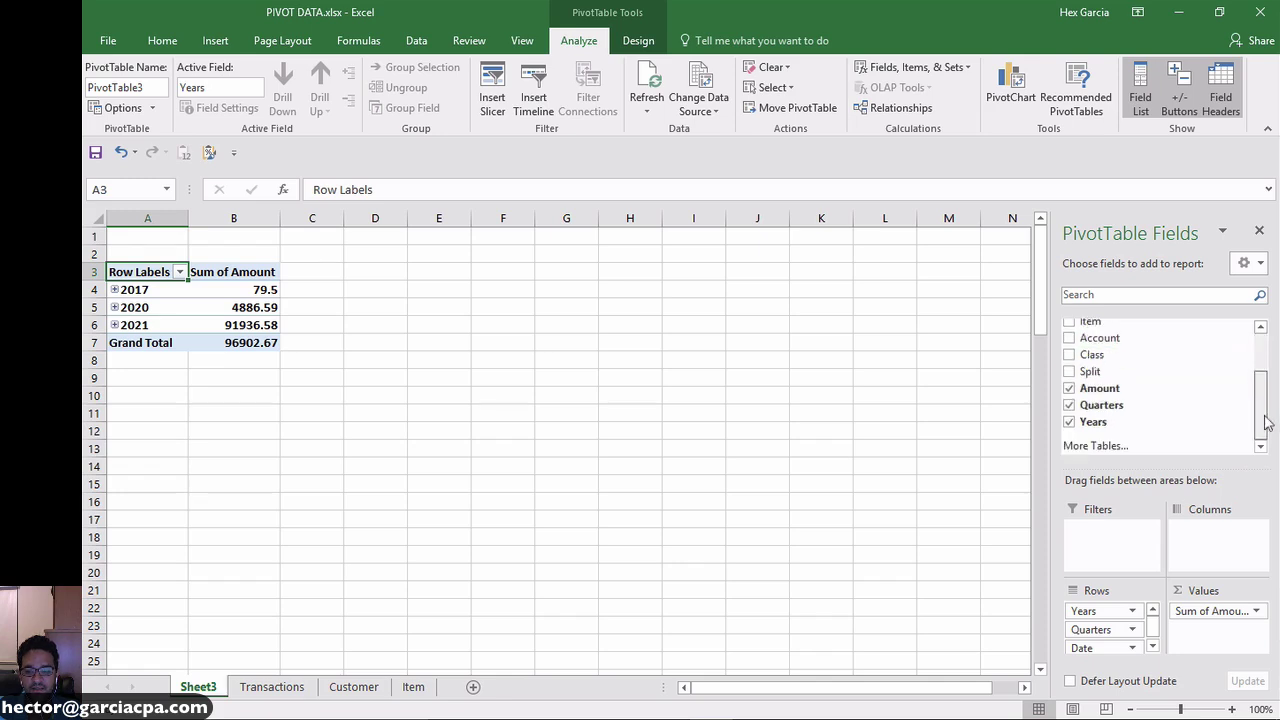
pyautogui.click(1126, 388)
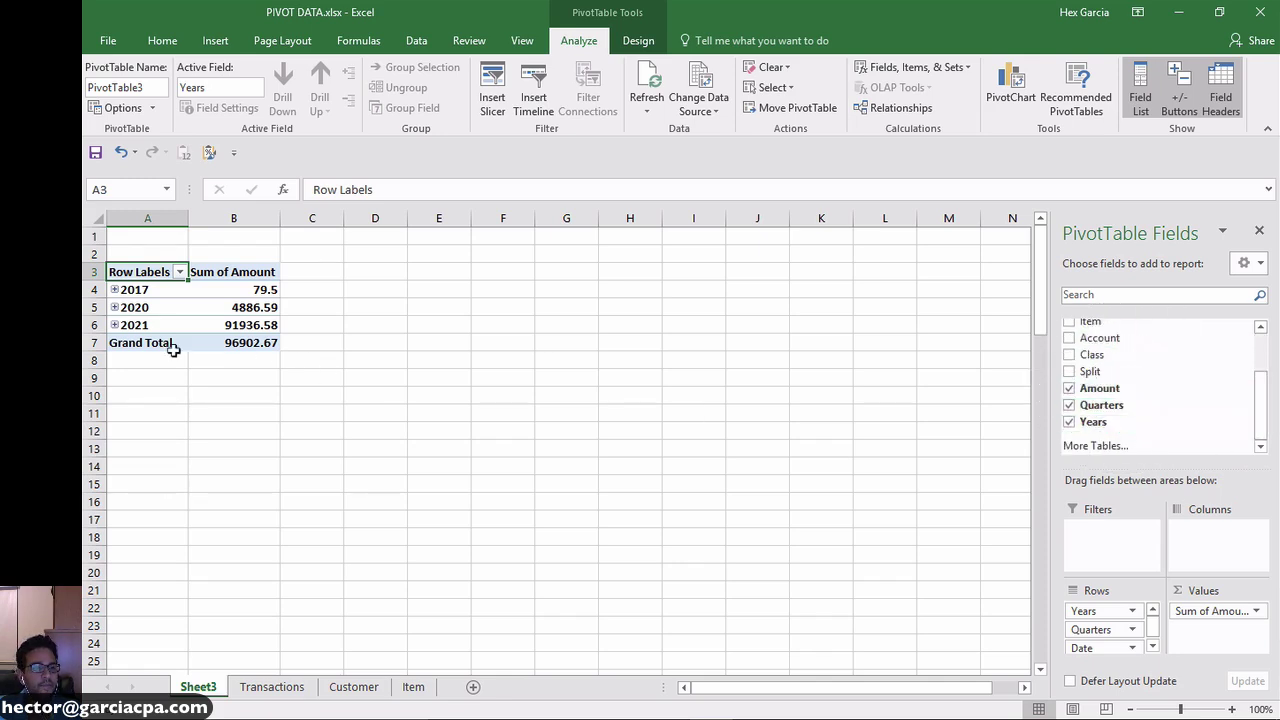
# Expand 2017, 2020, 2021 and 2021 Qtr3, then select the Jul, Aug and Sep rows.
pyautogui.click(115, 290)
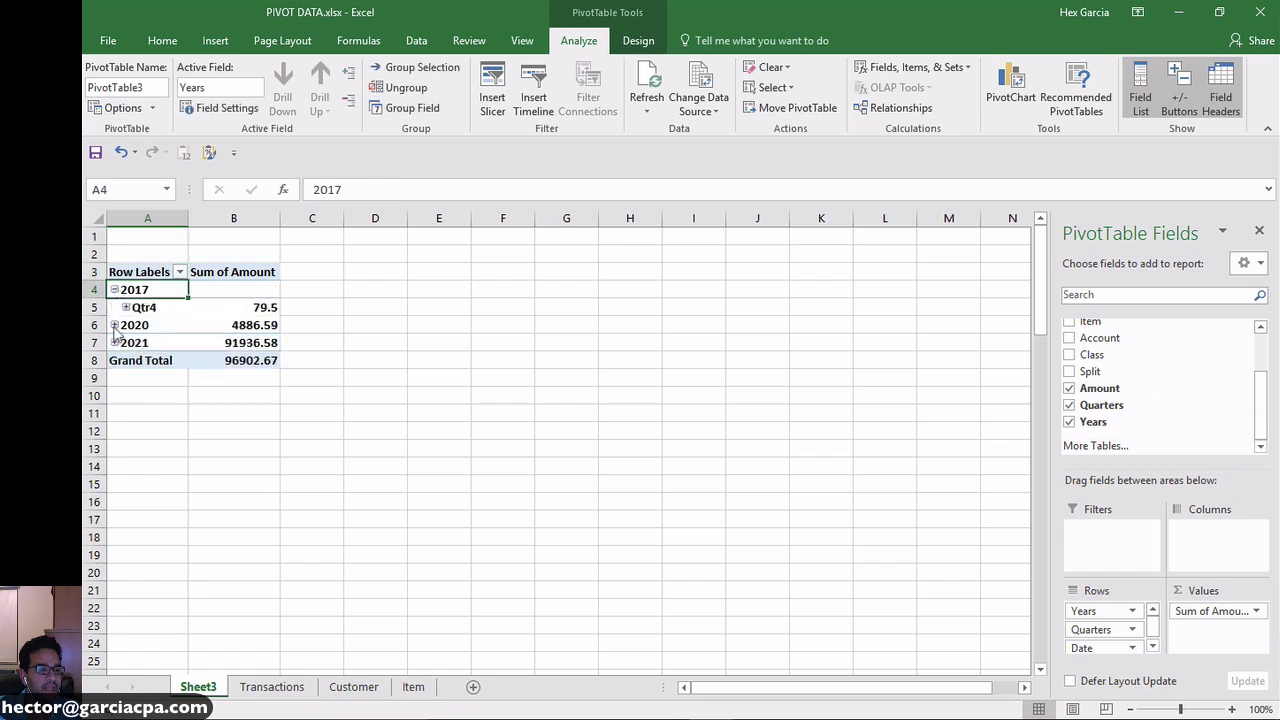
pyautogui.click(115, 329)
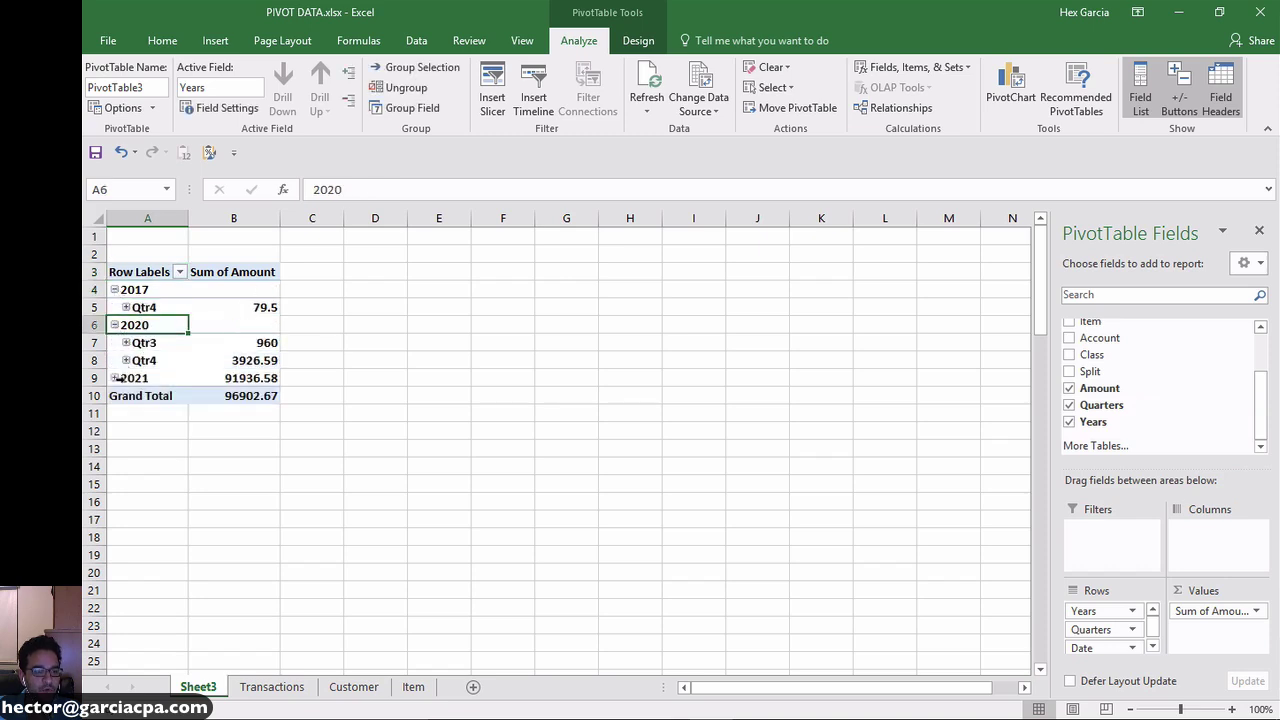
pyautogui.click(115, 379)
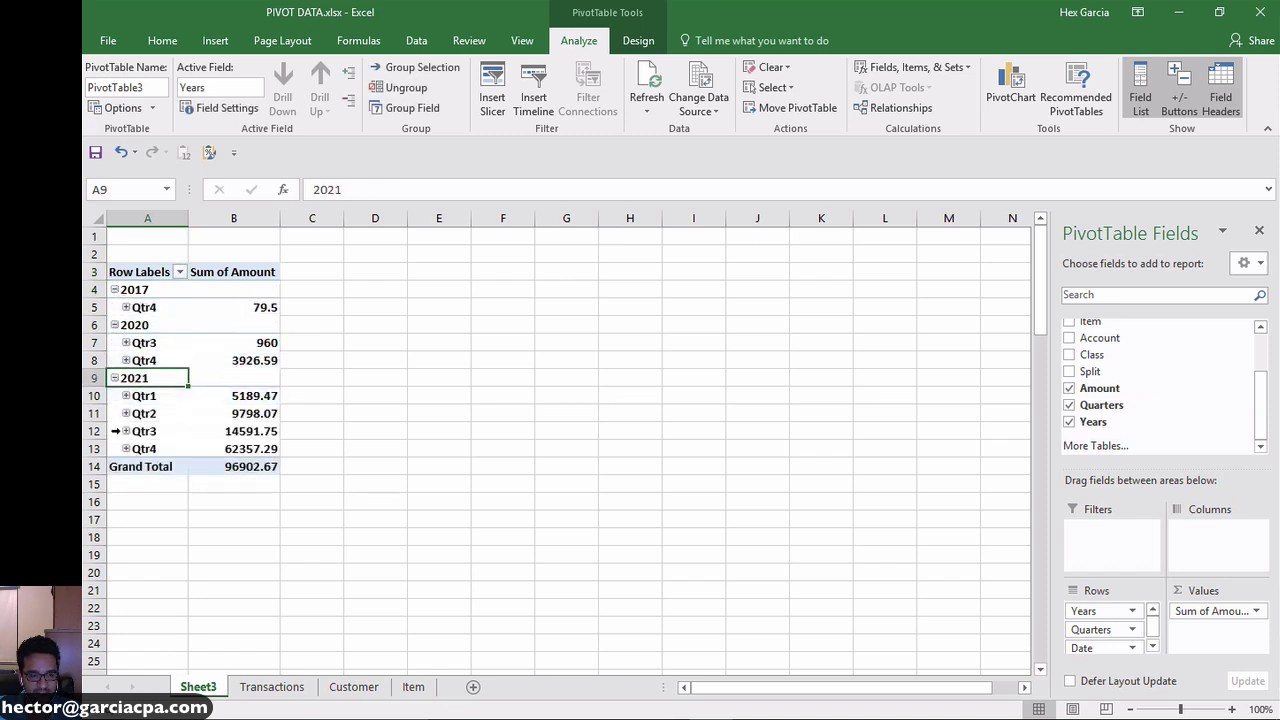
pyautogui.click(125, 431)
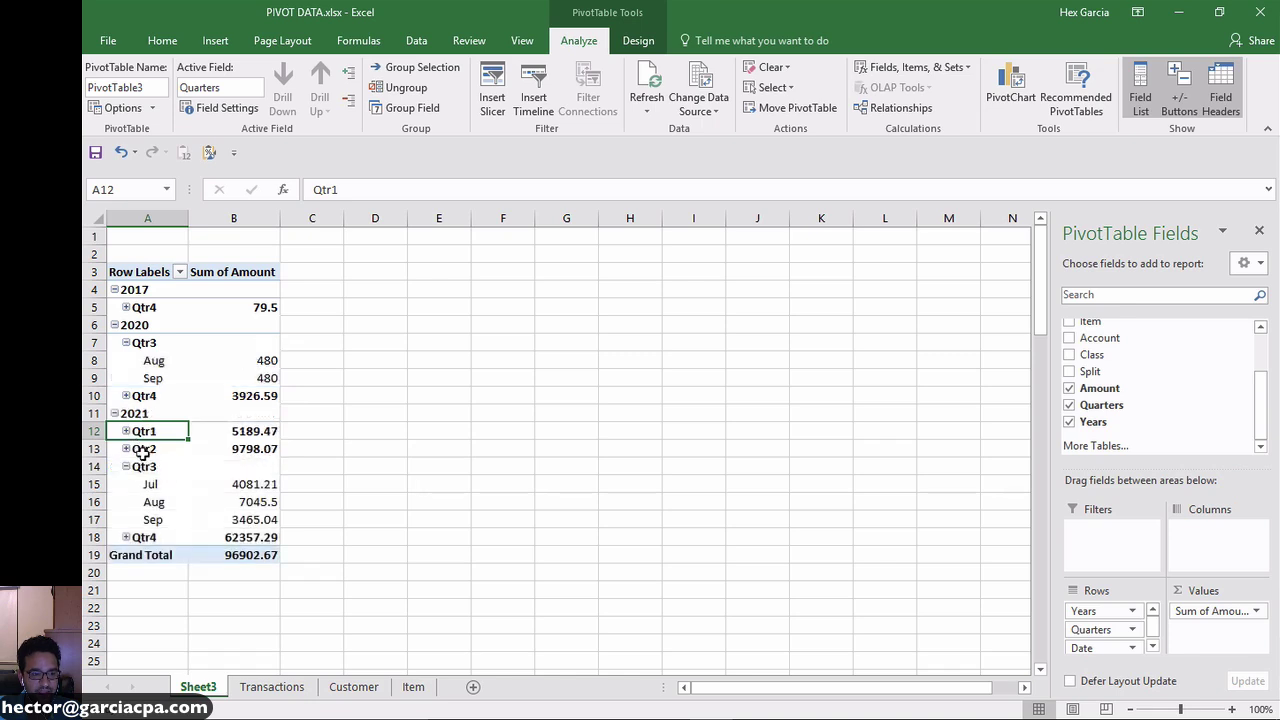
pyautogui.click(170, 487)
pyautogui.click(166, 504)
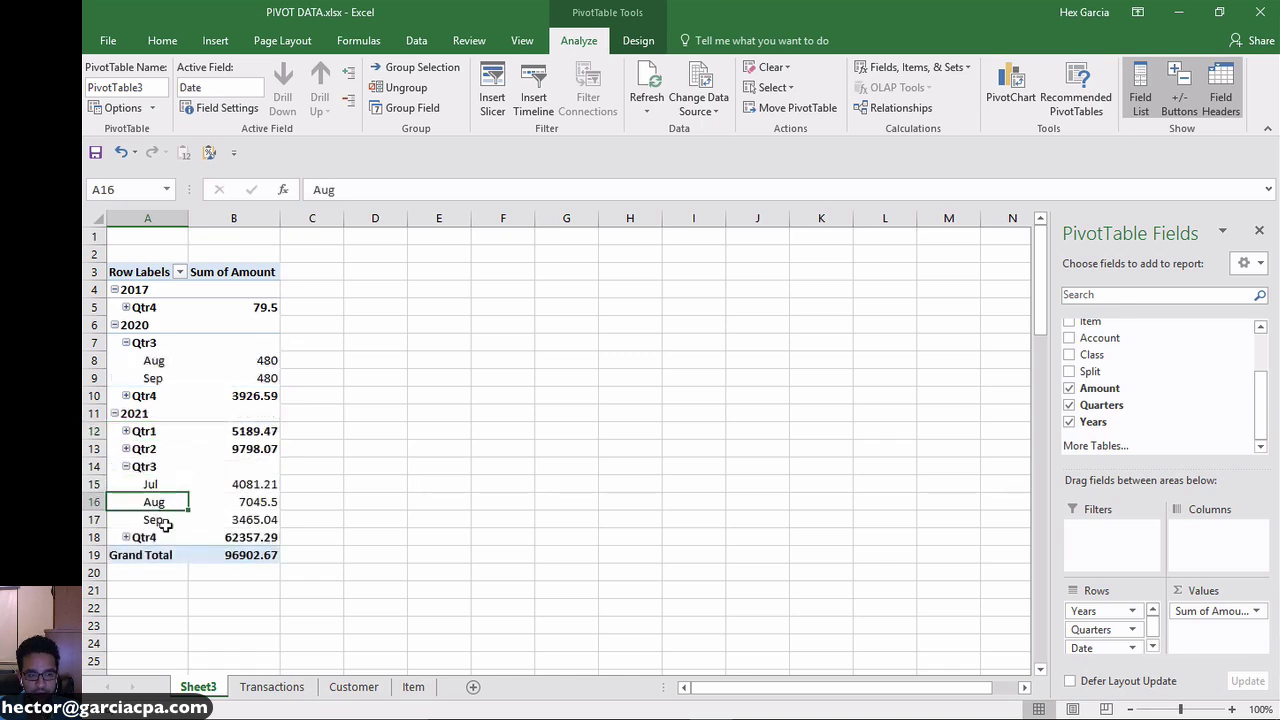
pyautogui.click(163, 524)
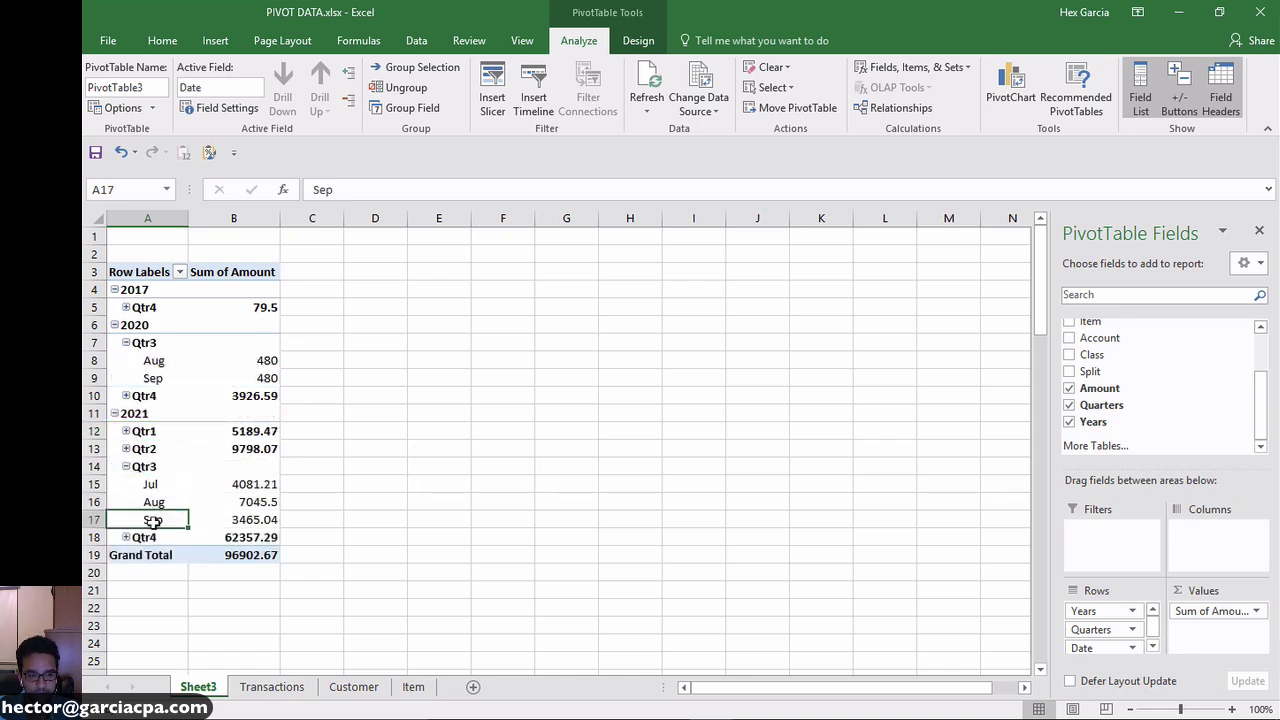
# Ungroup the 2017 year label so the Date field loses its Years and Quarters grouping.
pyautogui.rightClick(158, 289)
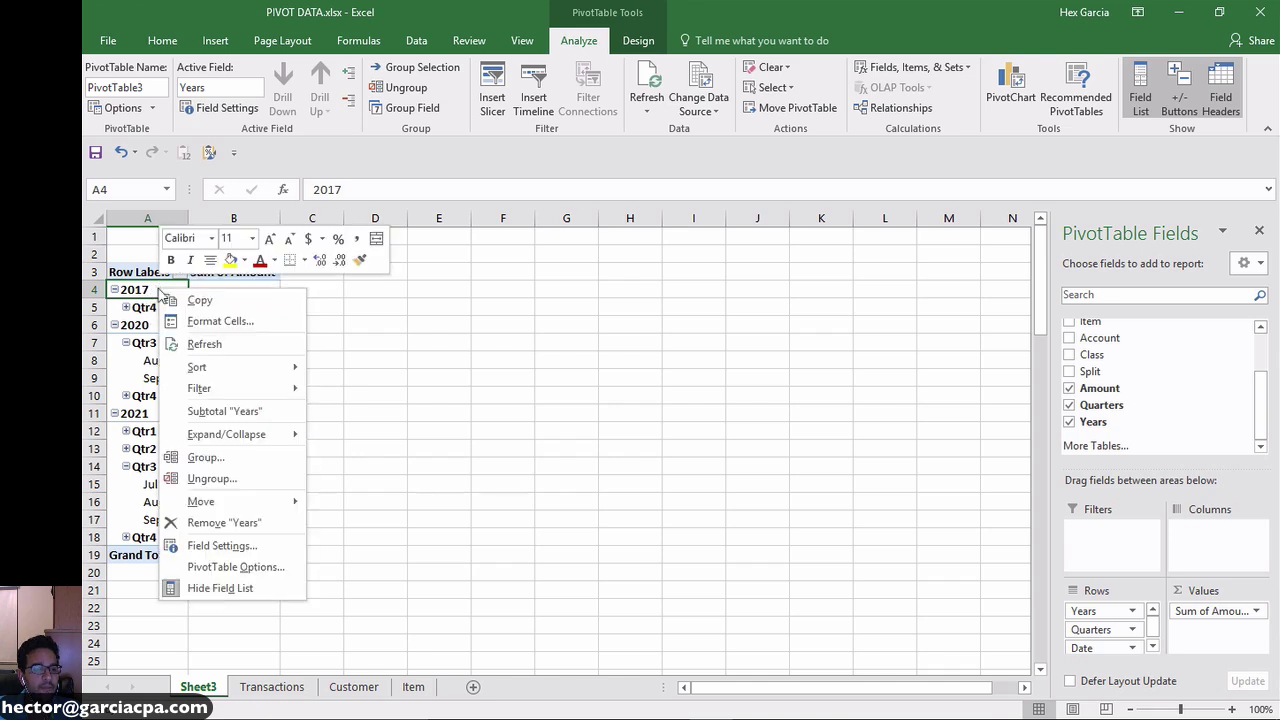
pyautogui.click(234, 478)
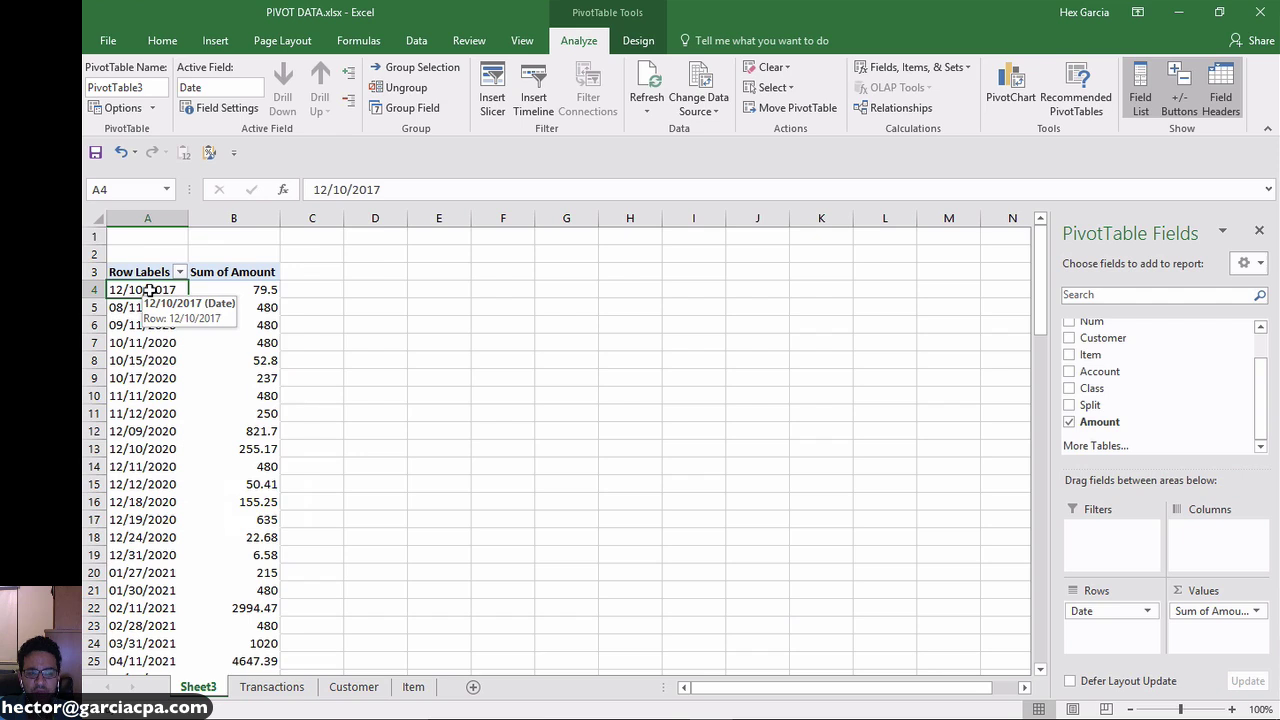
# Group the dates by Years and Months only, leaving Quarters and Days unselected.
pyautogui.rightClick(149, 291)
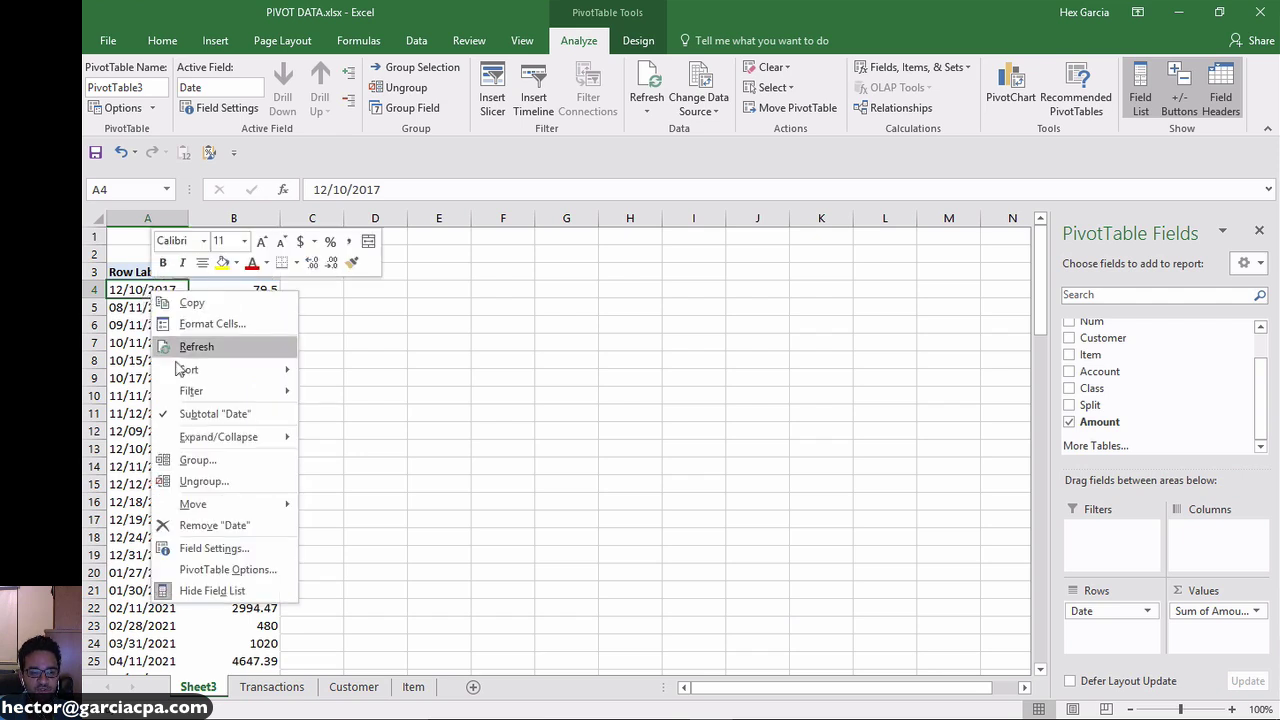
pyautogui.click(237, 462)
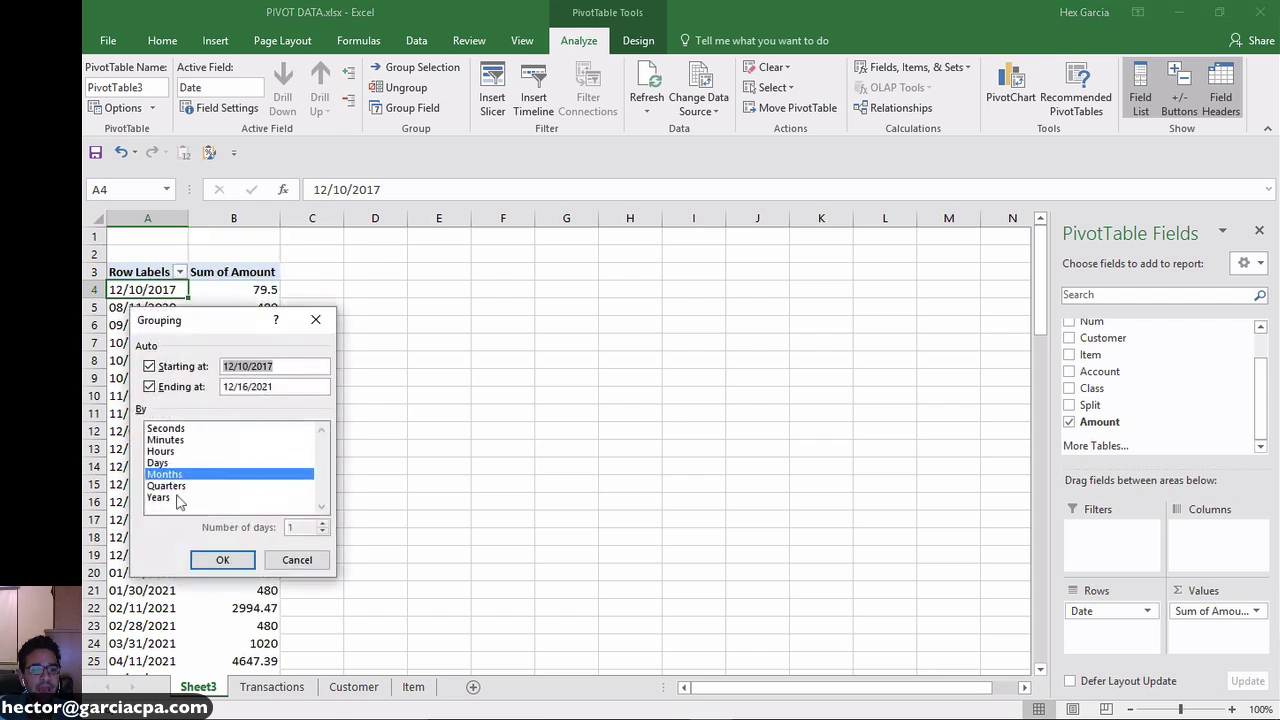
pyautogui.moveTo(211, 316); pyautogui.dragTo(699, 250)
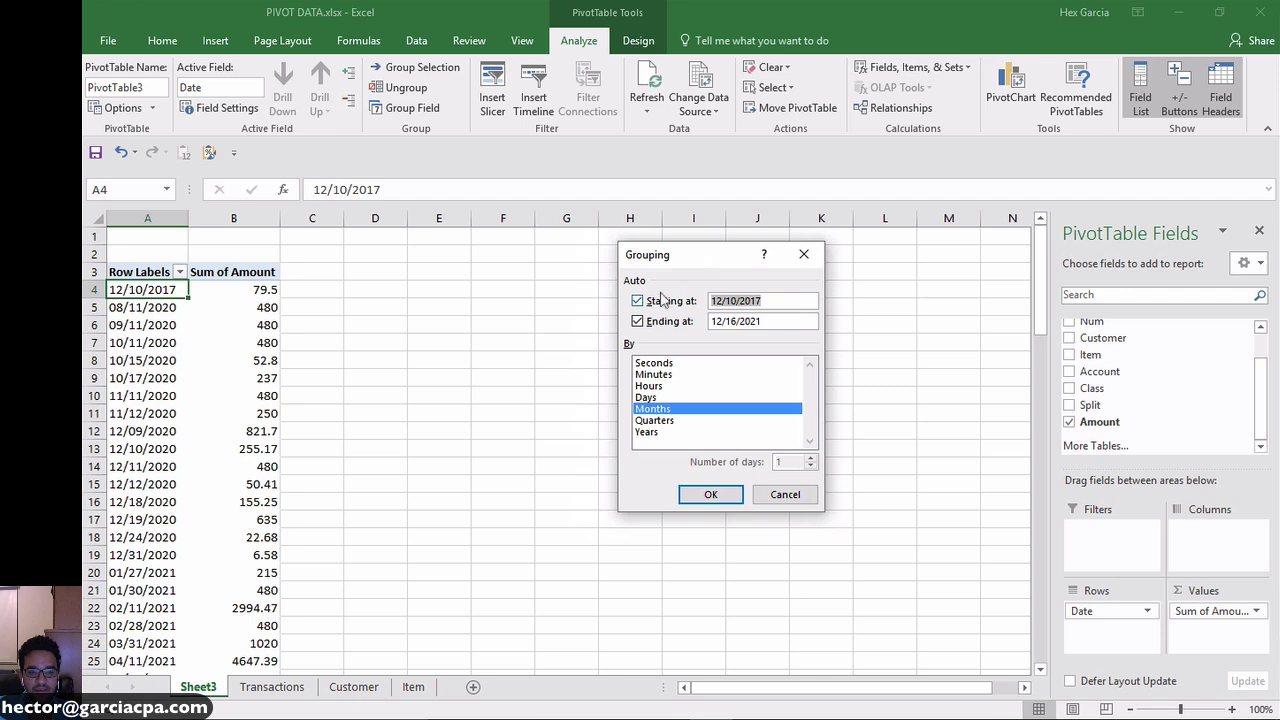
pyautogui.click(657, 432)
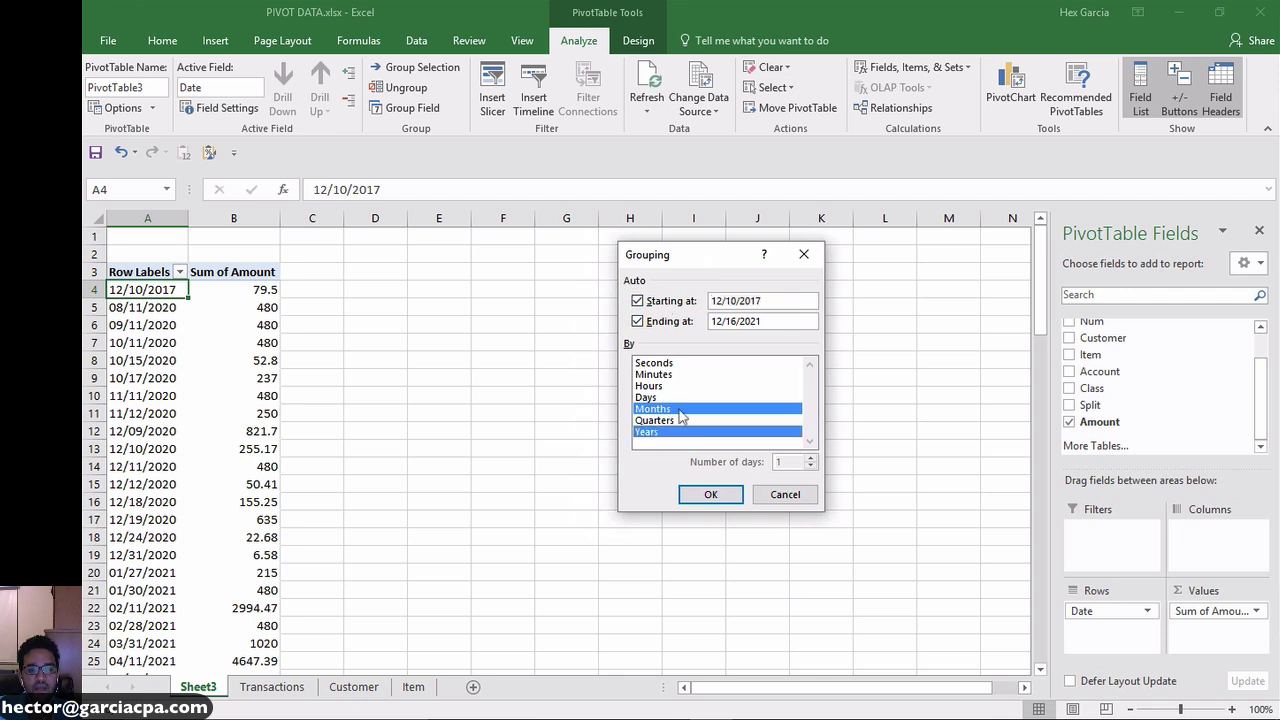
pyautogui.click(662, 421)
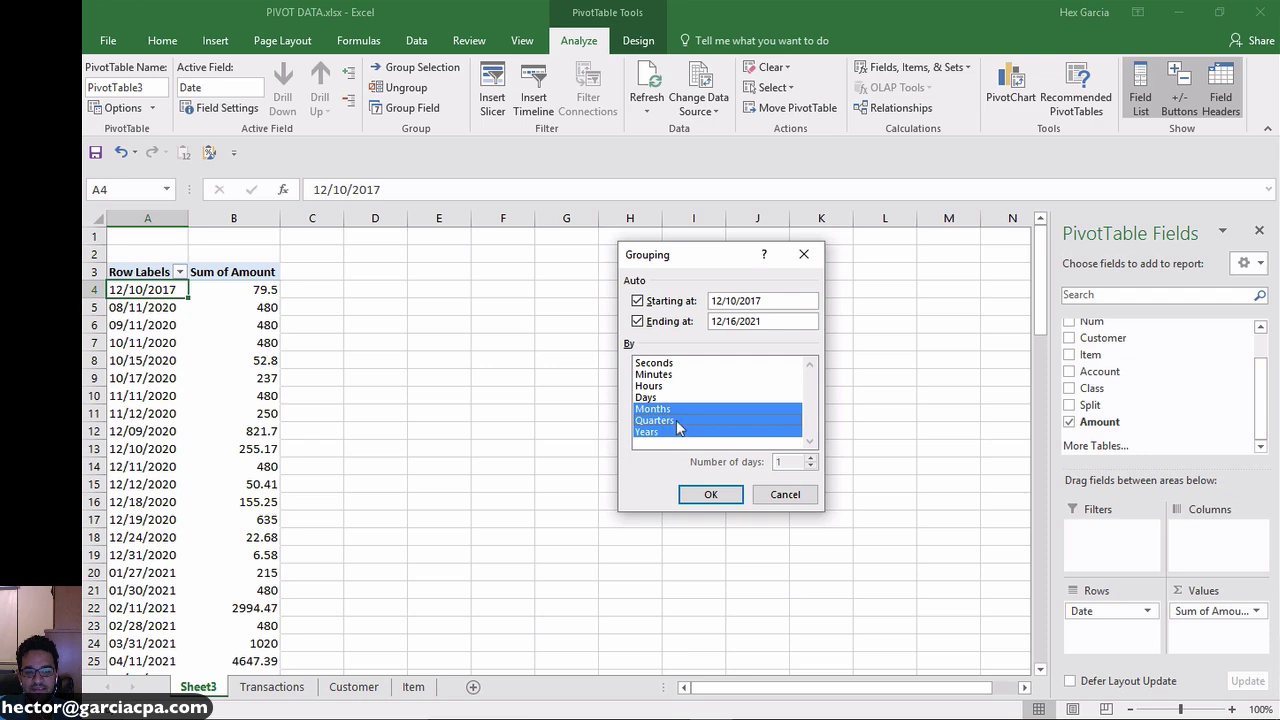
pyautogui.click(676, 420)
pyautogui.click(677, 400)
pyautogui.click(678, 398)
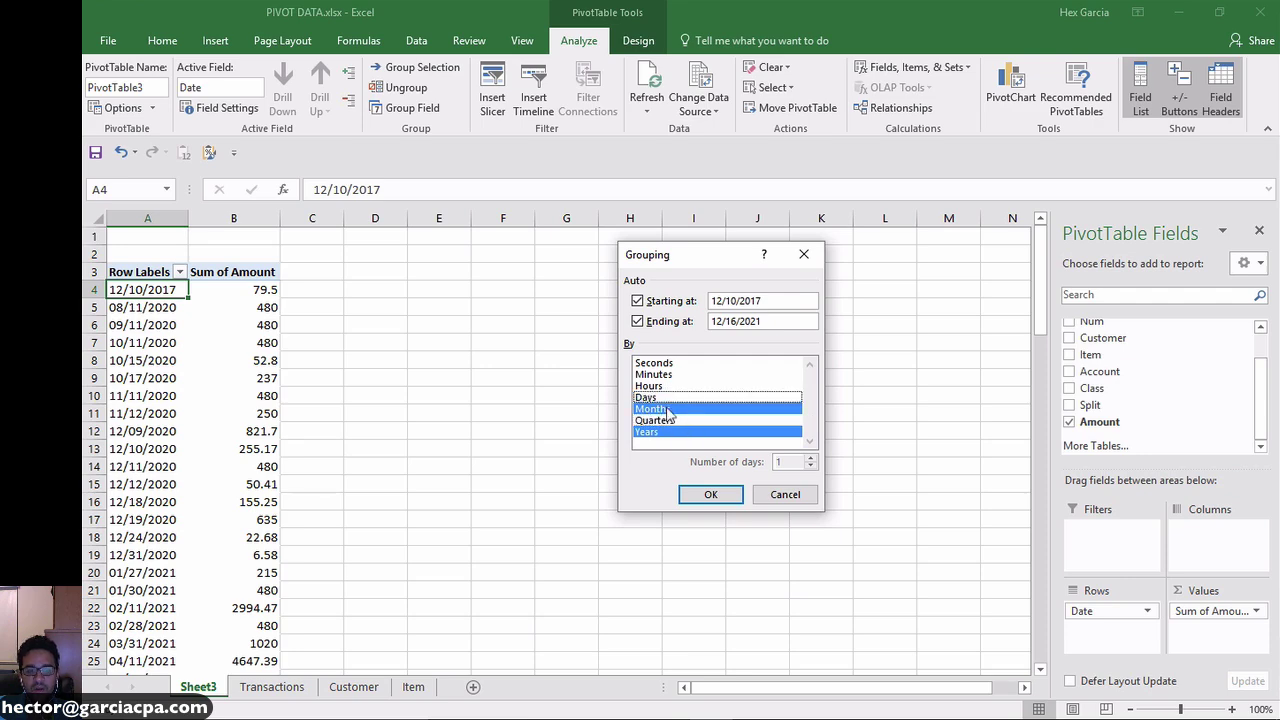
pyautogui.click(671, 411)
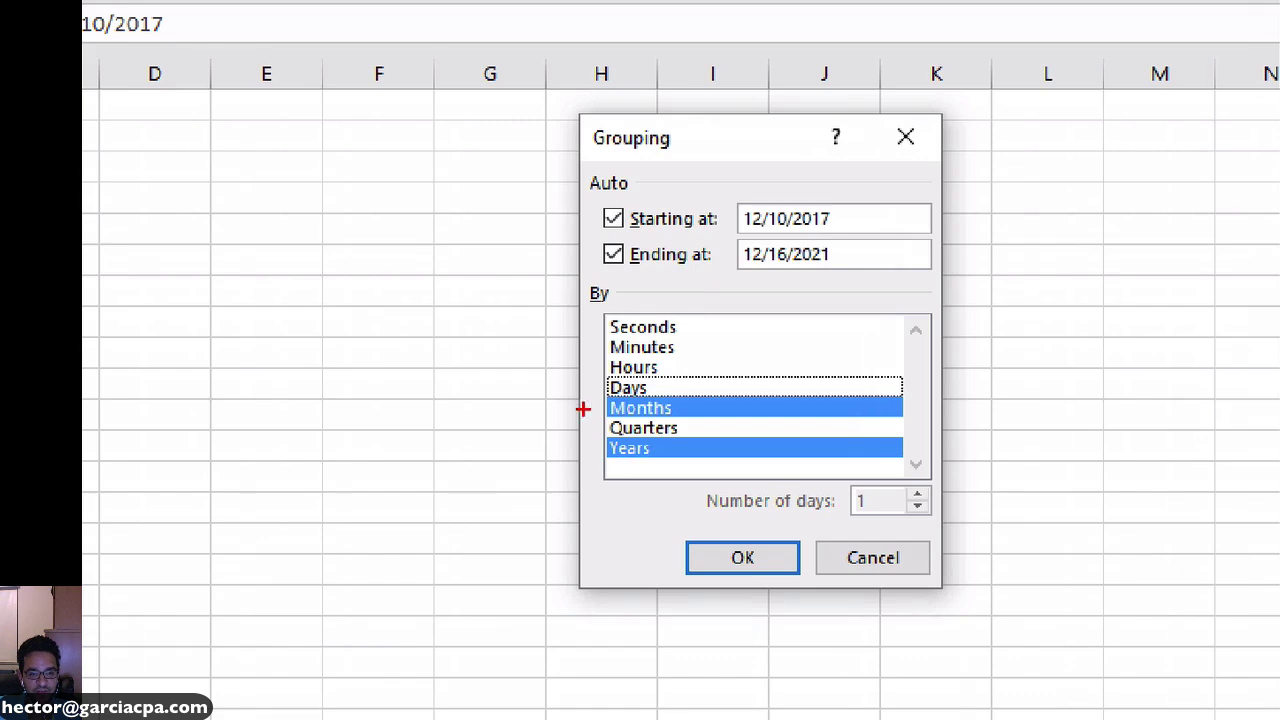
pyautogui.moveTo(583, 409); pyautogui.dragTo(680, 410)
pyautogui.moveTo(590, 443); pyautogui.dragTo(676, 446)
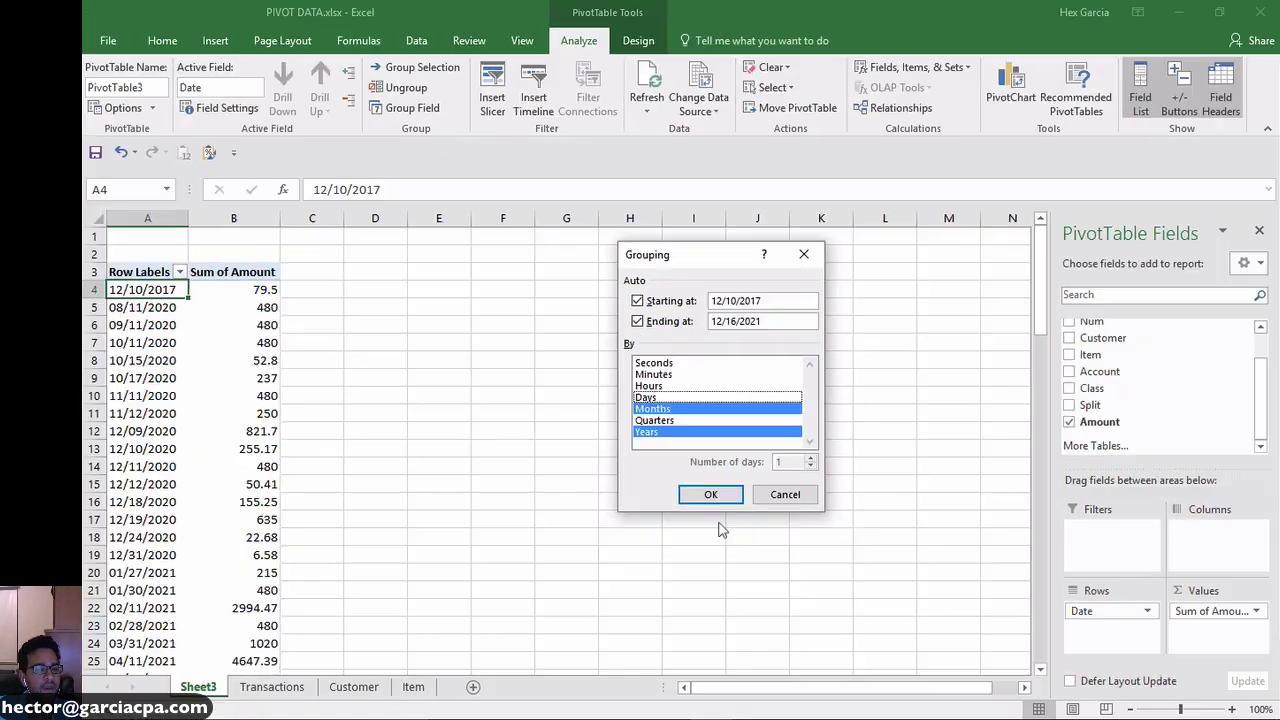
pyautogui.click(742, 557)
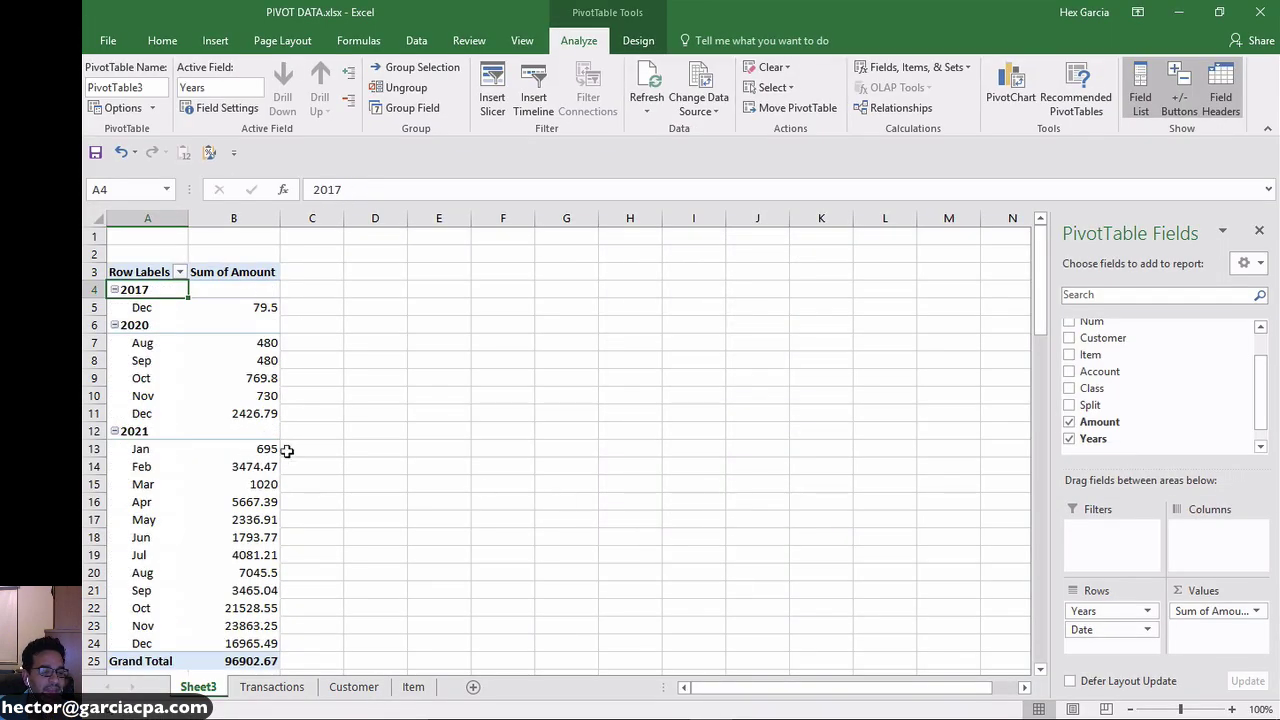